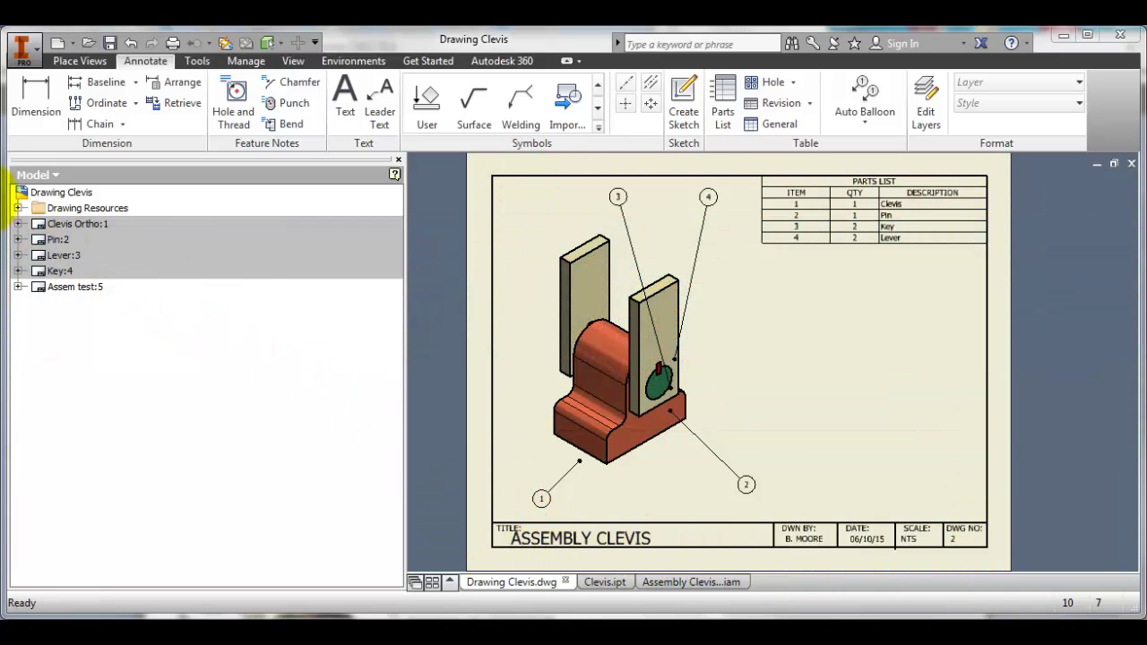
Expand the drawing resources and examine the balloons and parts list on the existing assembly sheet.
{"action": "left_click", "coordinate": [18, 207]}
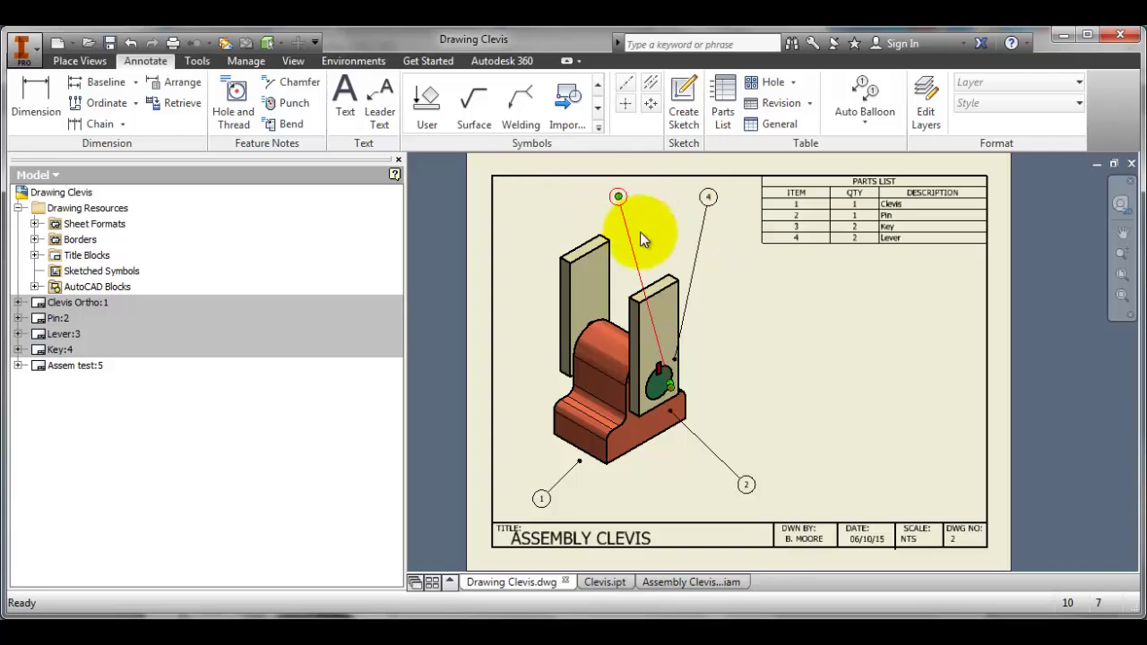
{"action": "left_click", "coordinate": [670, 410]}
{"action": "left_click_drag", "start_coordinate": [713, 201], "coordinate": [714, 205]}
{"action": "scroll", "coordinate": [739, 255], "scroll_direction": "down", "scroll_amount": 3}
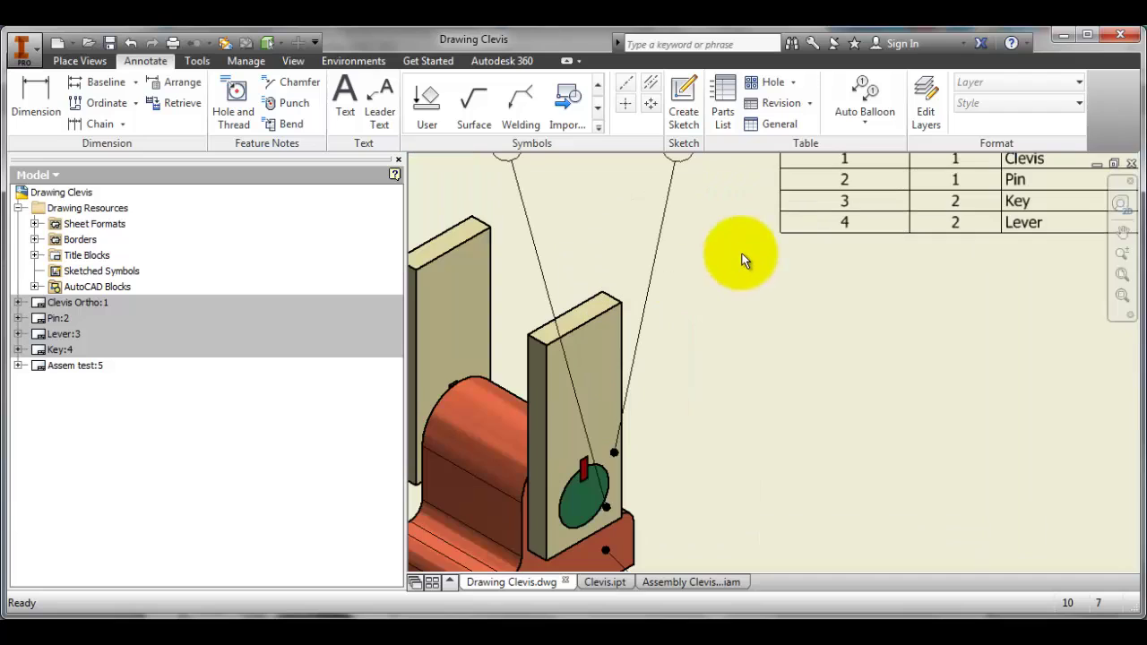
{"action": "middle_click_drag", "start_coordinate": [737, 248], "coordinate": [737, 305]}
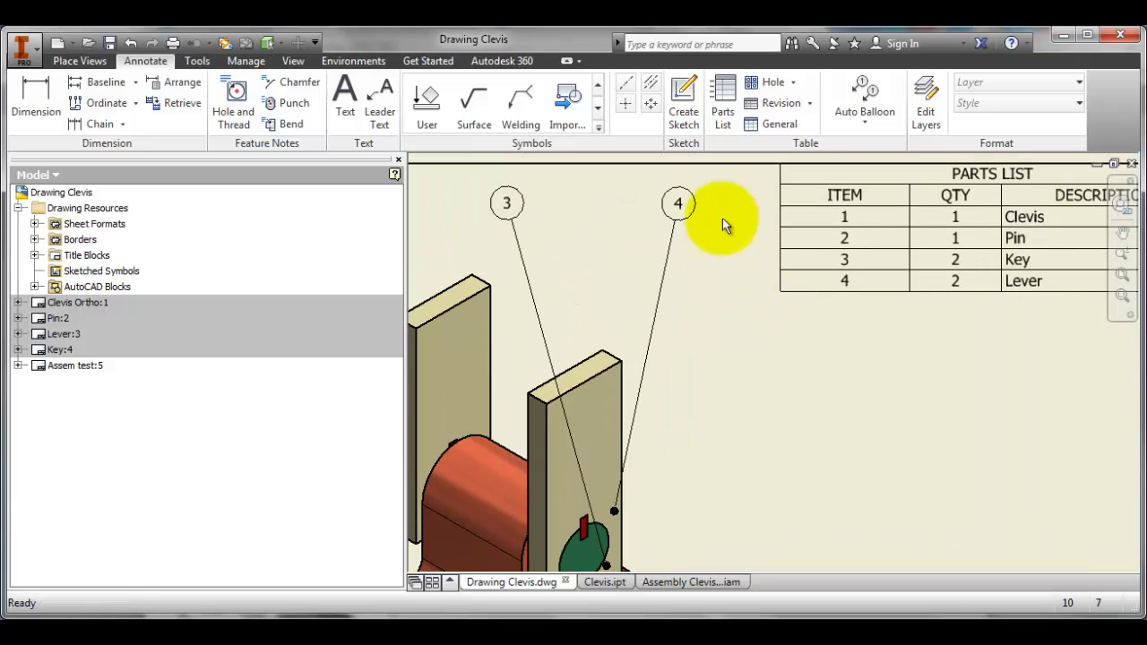
{"action": "left_click", "coordinate": [680, 205]}
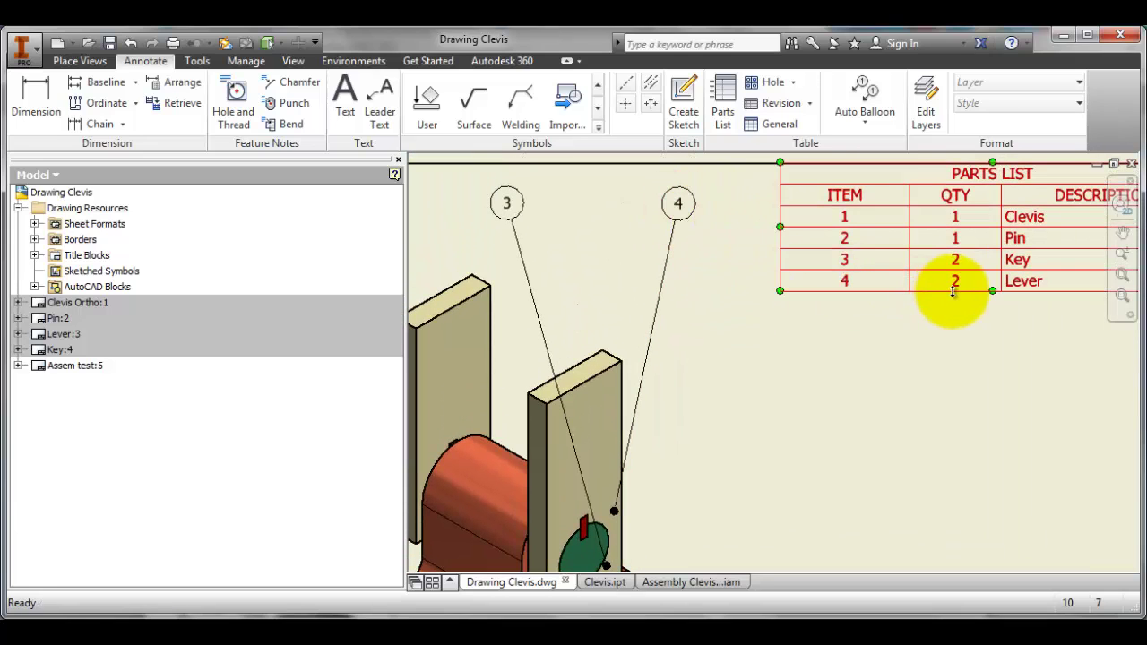
{"action": "left_click", "coordinate": [1040, 287]}
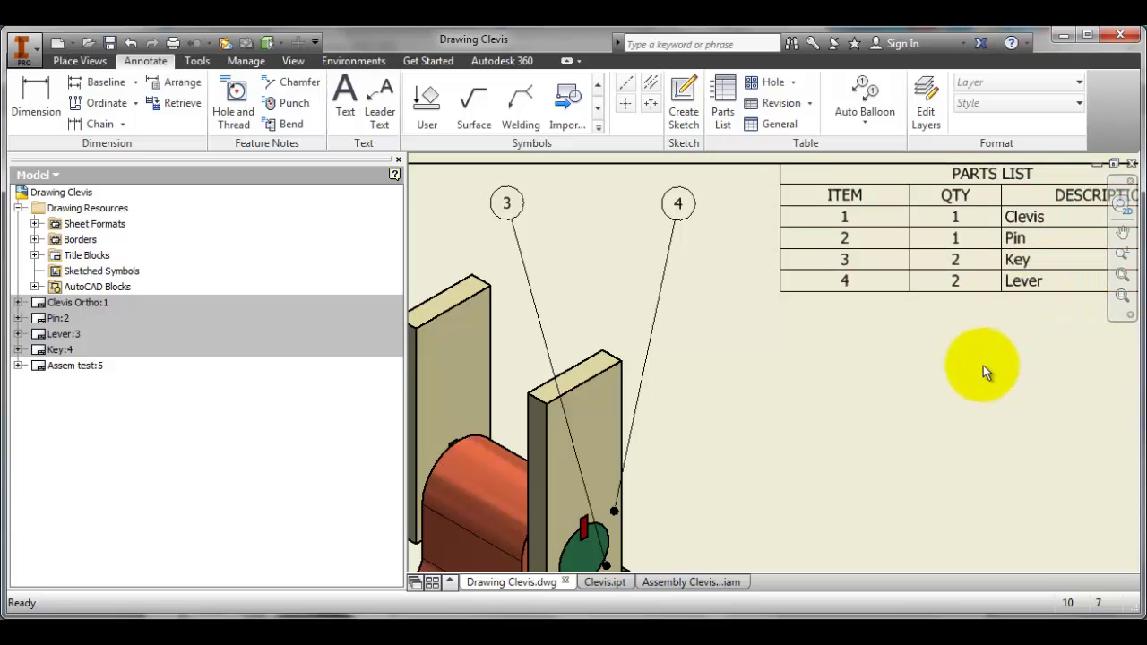
{"action": "scroll", "coordinate": [981, 364], "scroll_direction": "down", "scroll_amount": 3}
{"action": "middle_click_drag", "start_coordinate": [961, 362], "coordinate": [901, 301]}
{"action": "scroll", "coordinate": [891, 379], "scroll_direction": "down", "scroll_amount": 2}
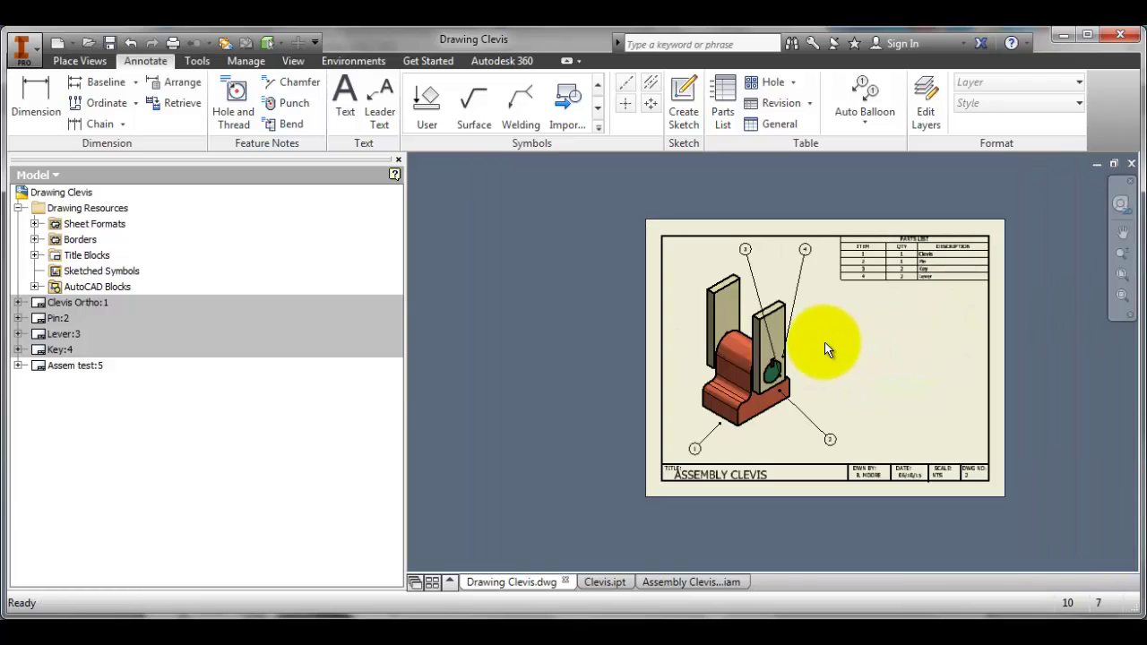
Create a new sheet with date 06/10/15, scale NTS, drawing number 2 and title ASSEMBLY CLEVIS.
{"action": "right_click", "coordinate": [98, 438]}
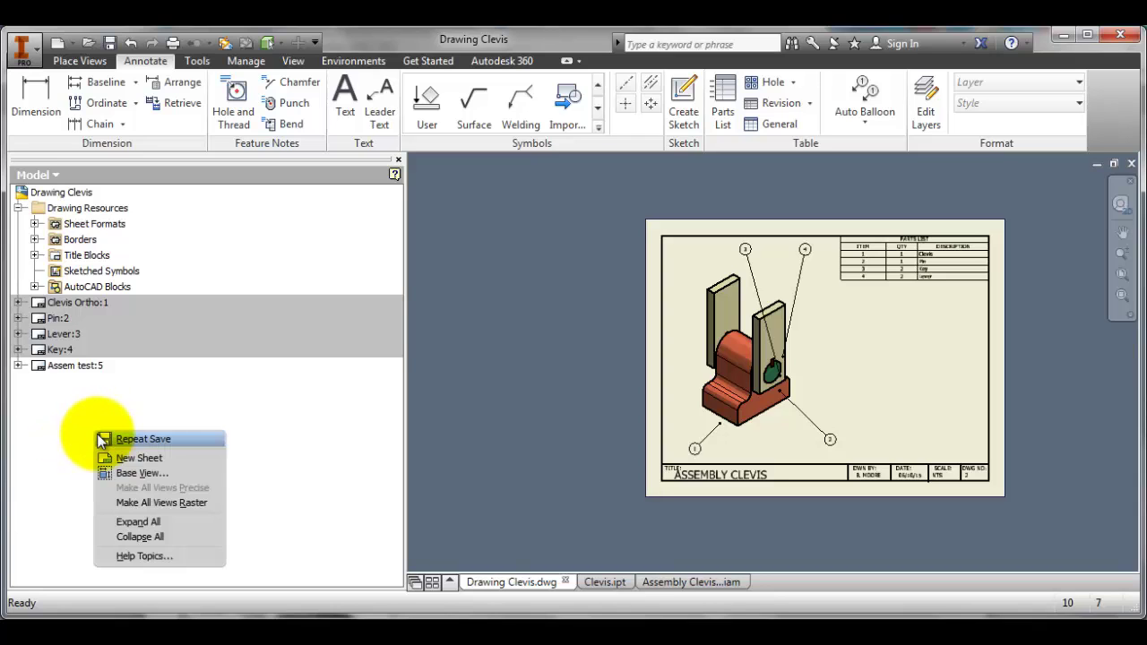
{"action": "left_click", "coordinate": [138, 463]}
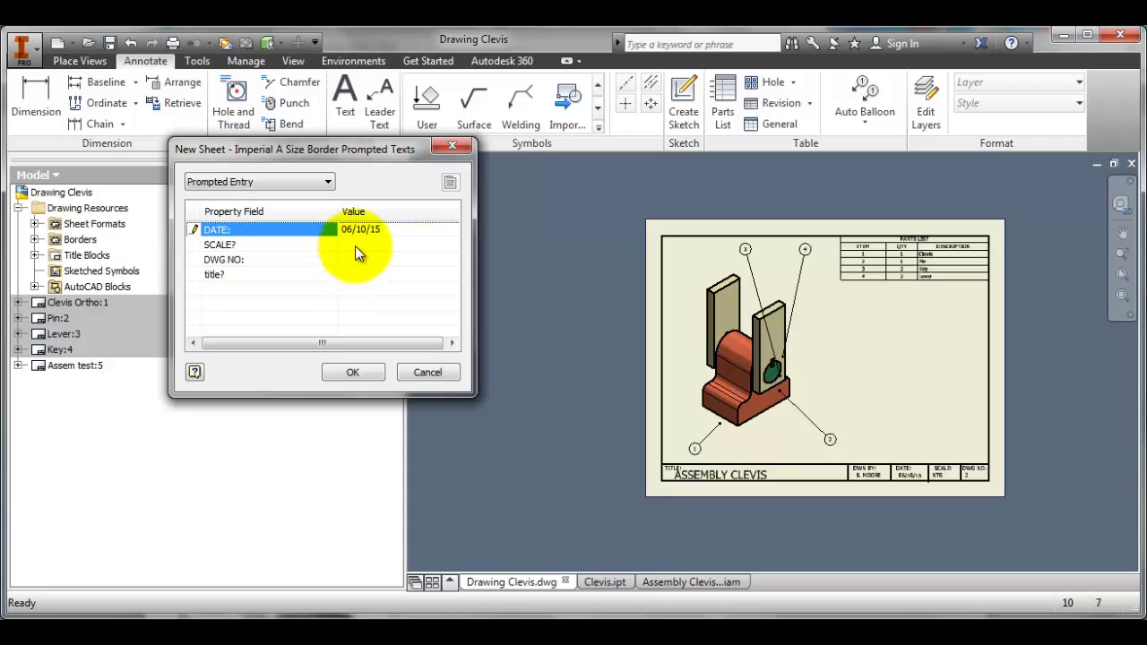
{"action": "left_click", "coordinate": [356, 246]}
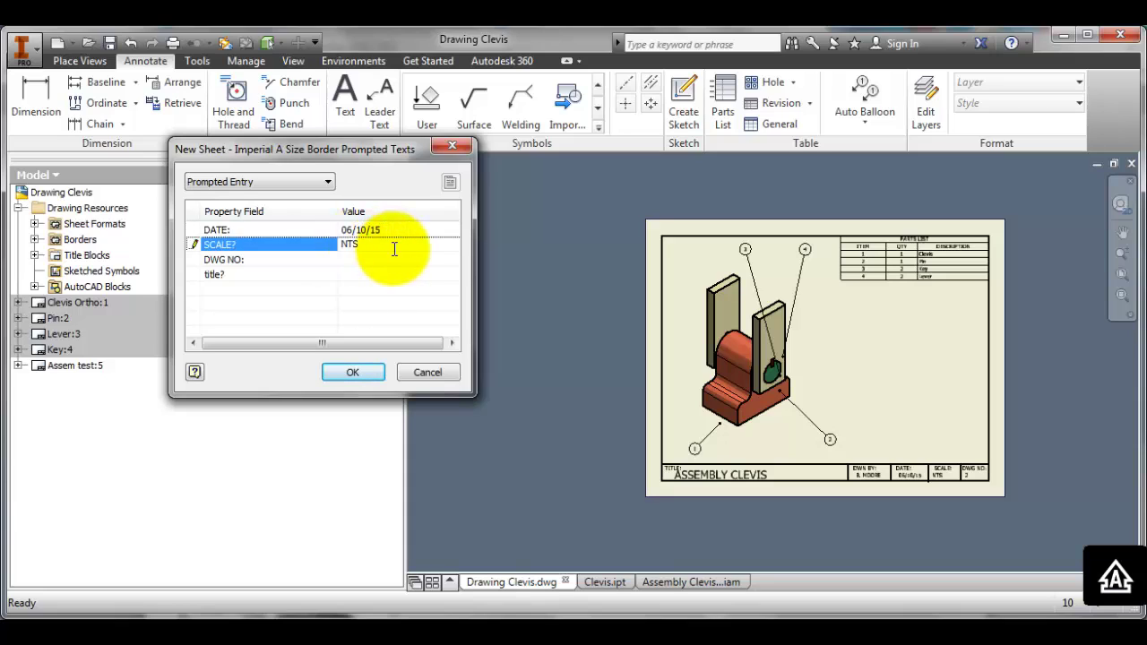
{"action": "left_click", "coordinate": [358, 258]}
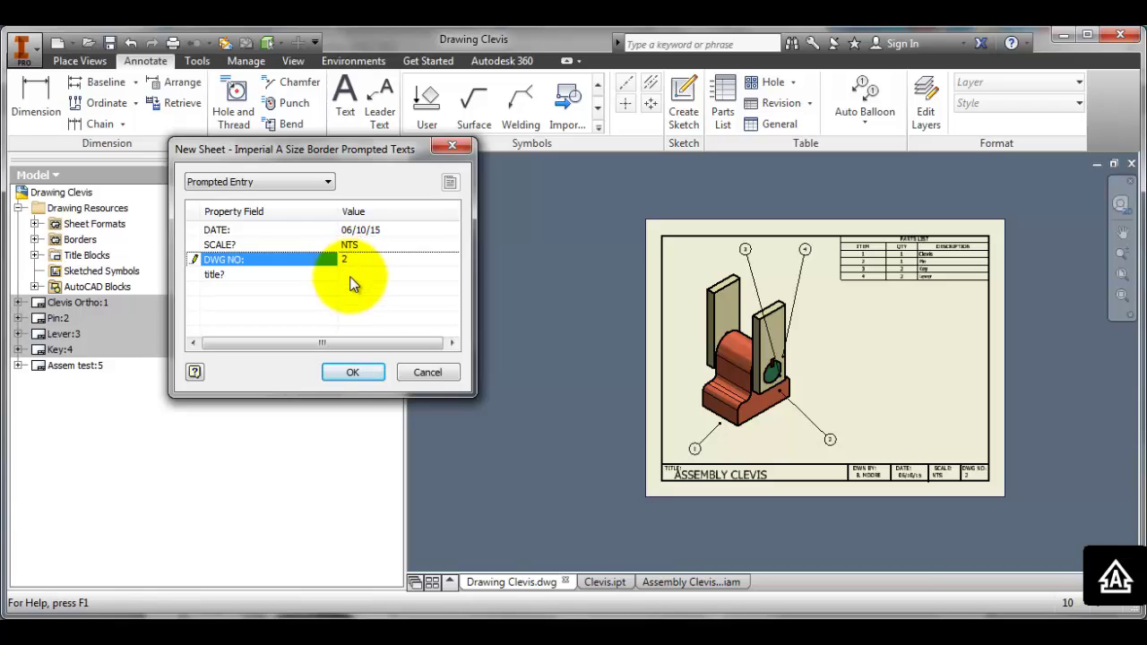
{"action": "left_click", "coordinate": [350, 277]}
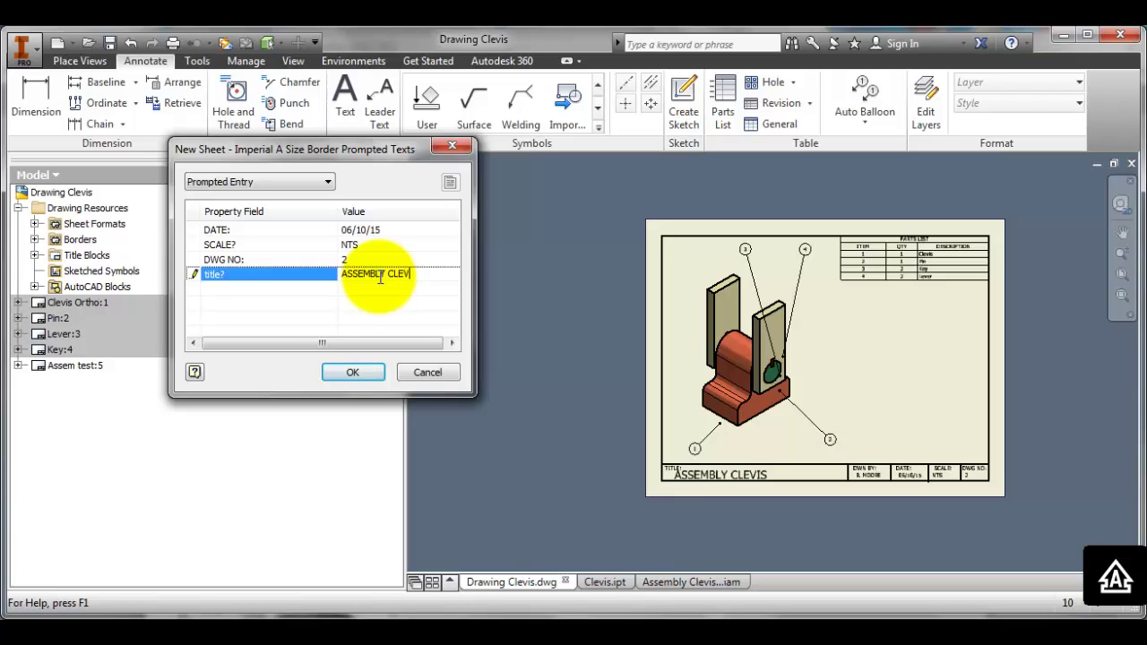
{"action": "left_click", "coordinate": [353, 373]}
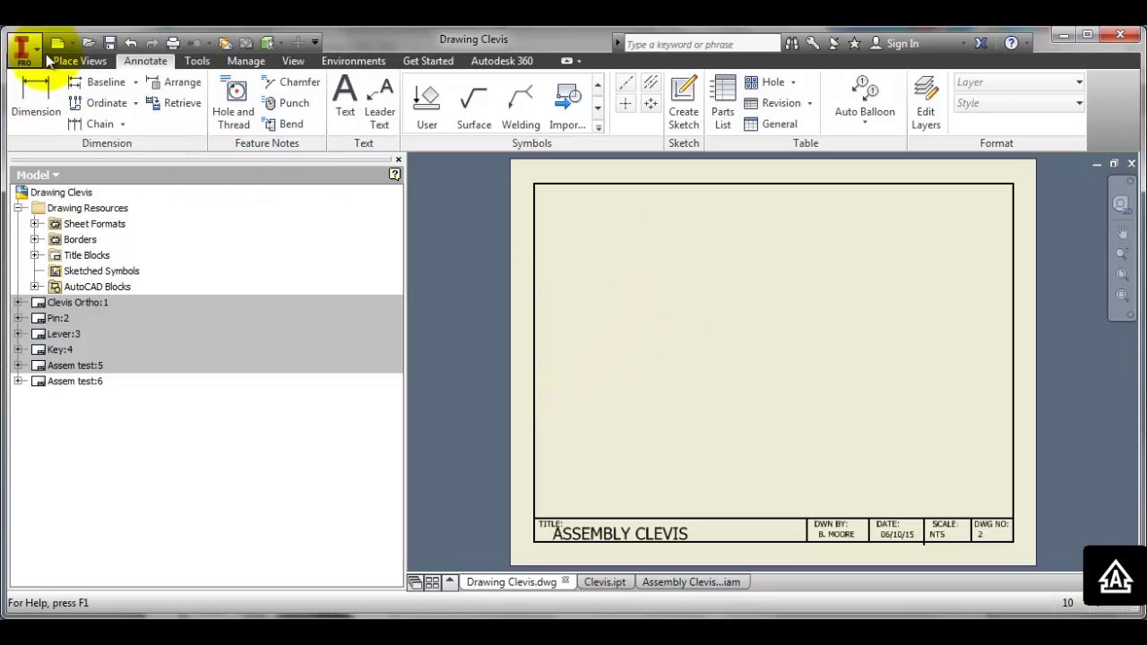
Start a base view on the new sheet using the Assembly Clevis using Mates file.
{"action": "left_click", "coordinate": [77, 61]}
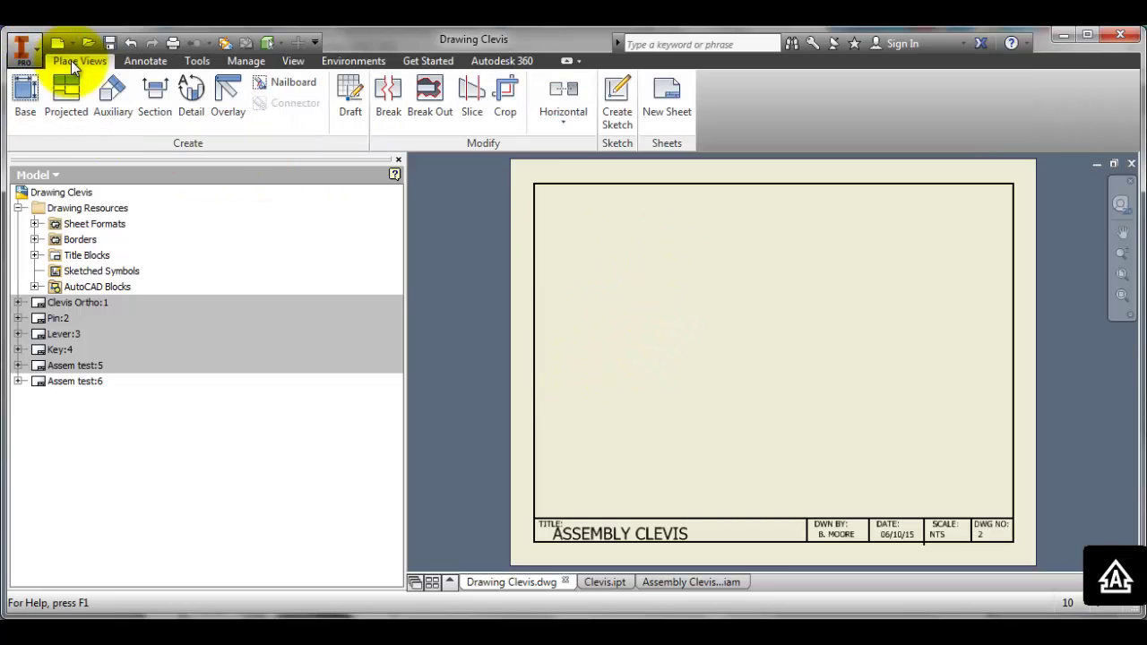
{"action": "left_click", "coordinate": [26, 99]}
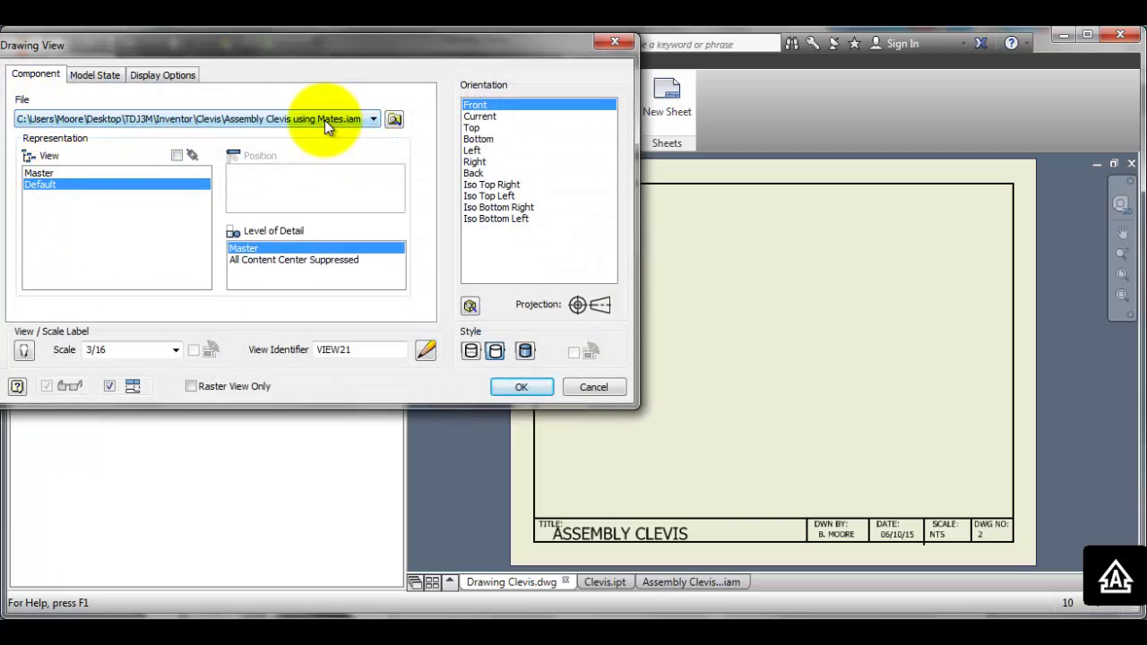
{"action": "left_click", "coordinate": [394, 118]}
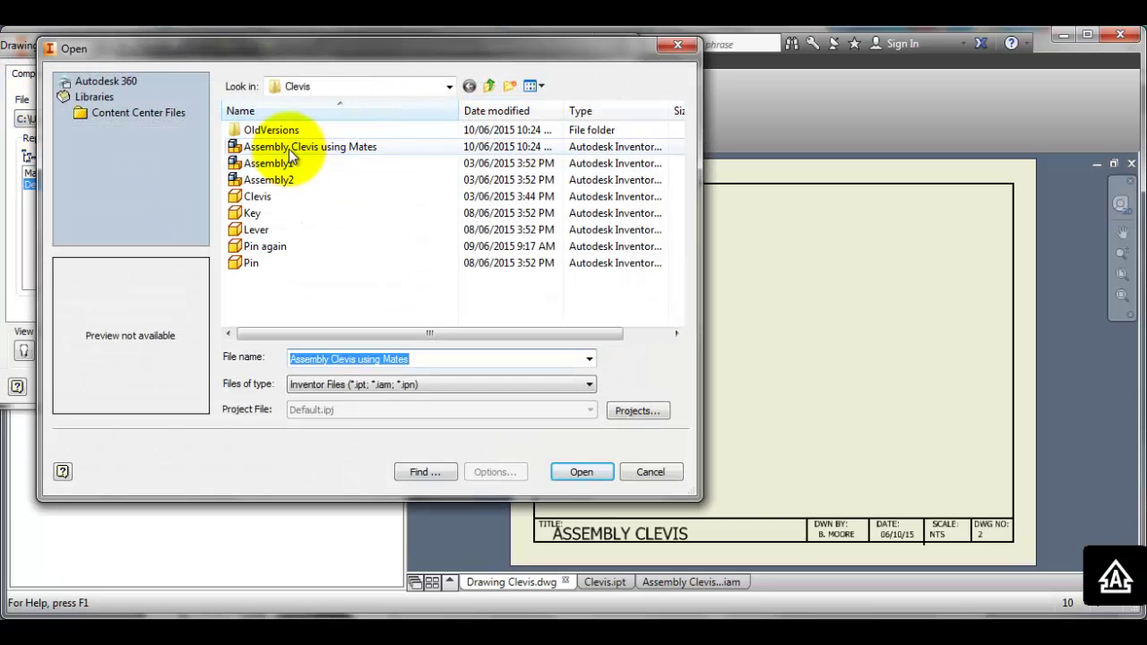
{"action": "left_click", "coordinate": [288, 148]}
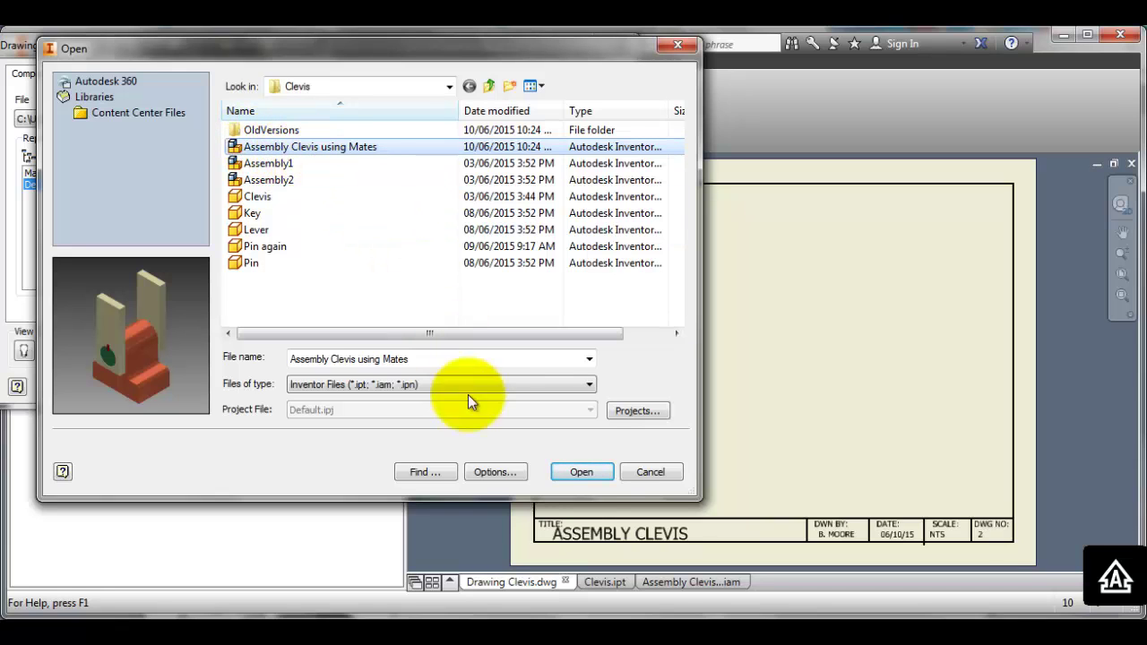
{"action": "left_click", "coordinate": [581, 472]}
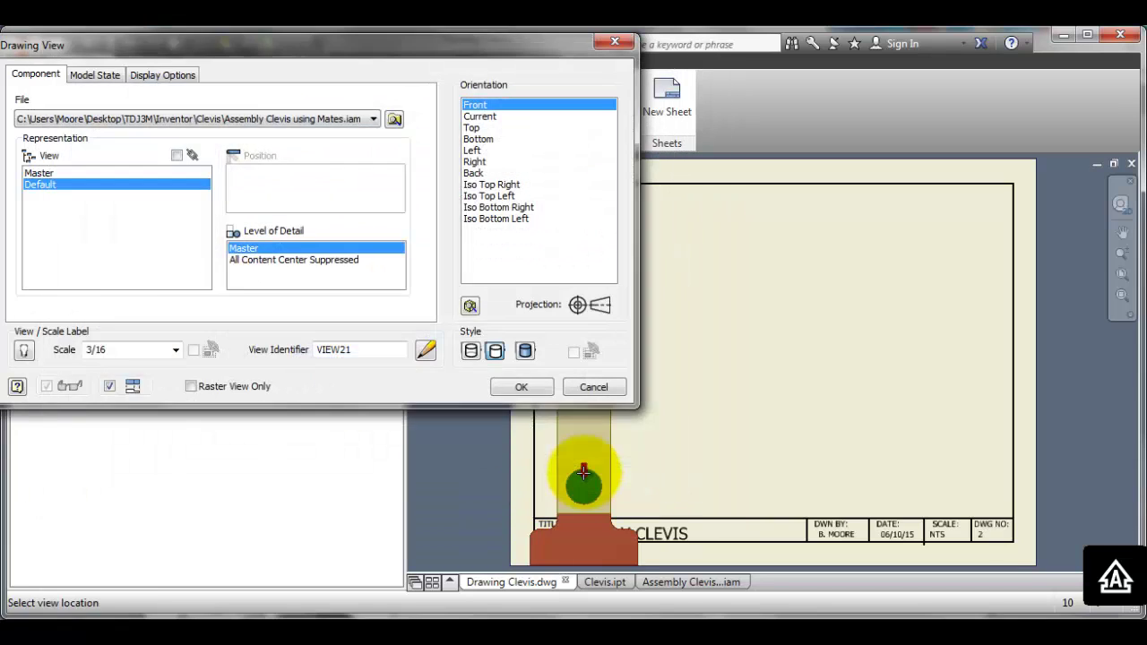
Place the assembly view in Iso Top Right orientation left of the sheet's centre and set its style to shaded.
{"action": "left_click", "coordinate": [484, 185]}
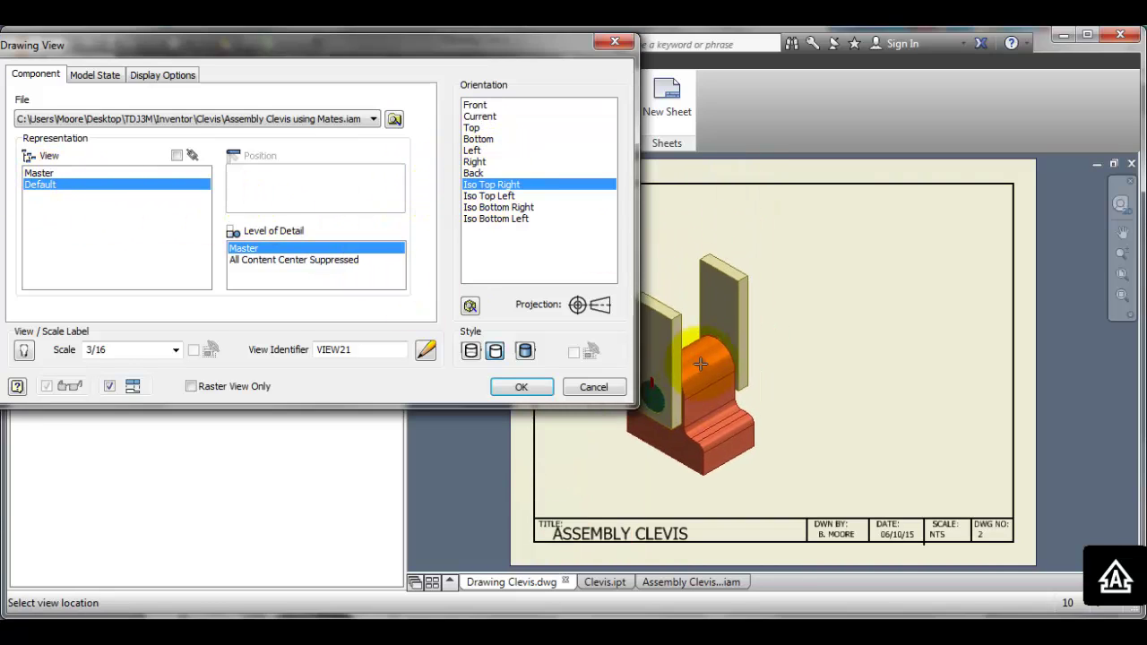
{"action": "left_click", "coordinate": [494, 195]}
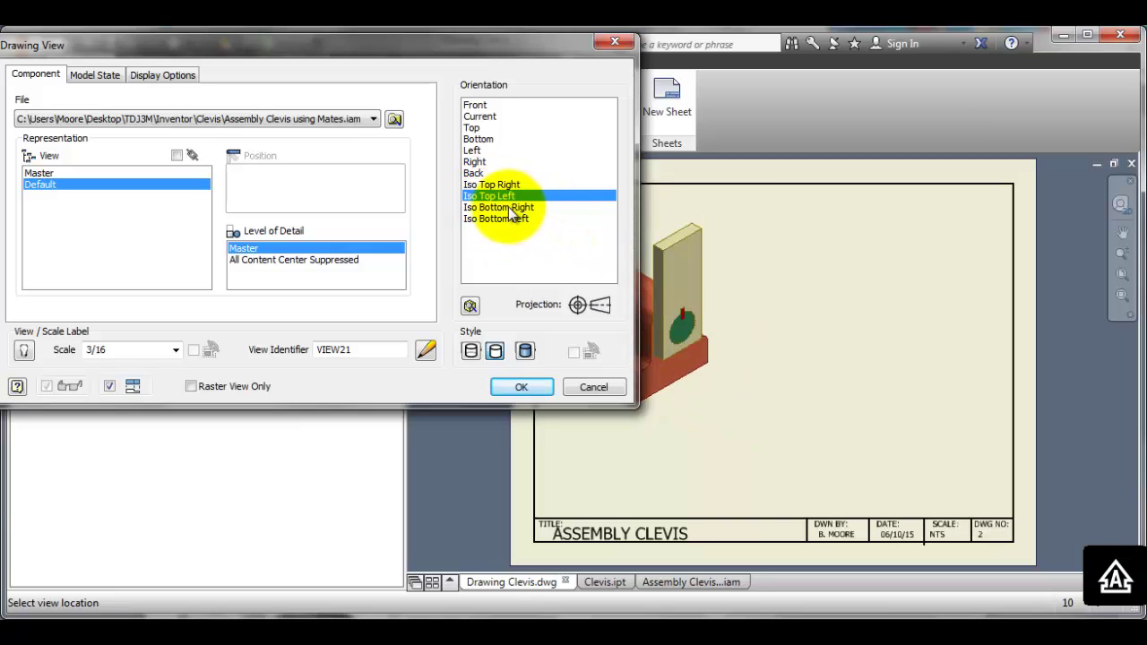
{"action": "left_click", "coordinate": [507, 207]}
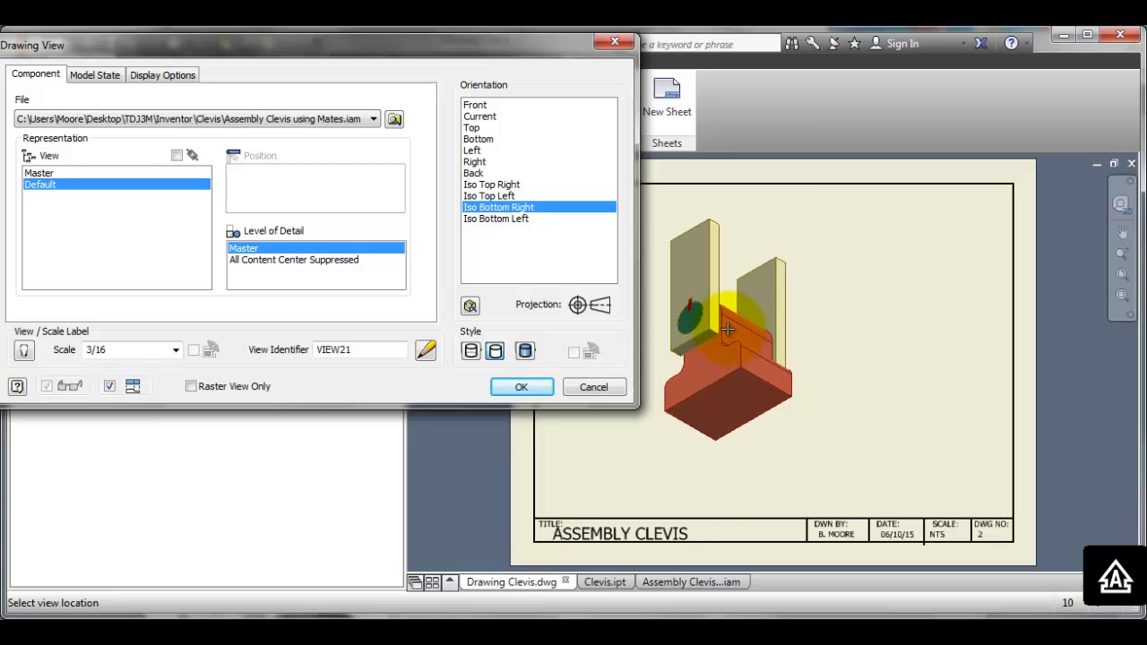
{"action": "left_click", "coordinate": [503, 187]}
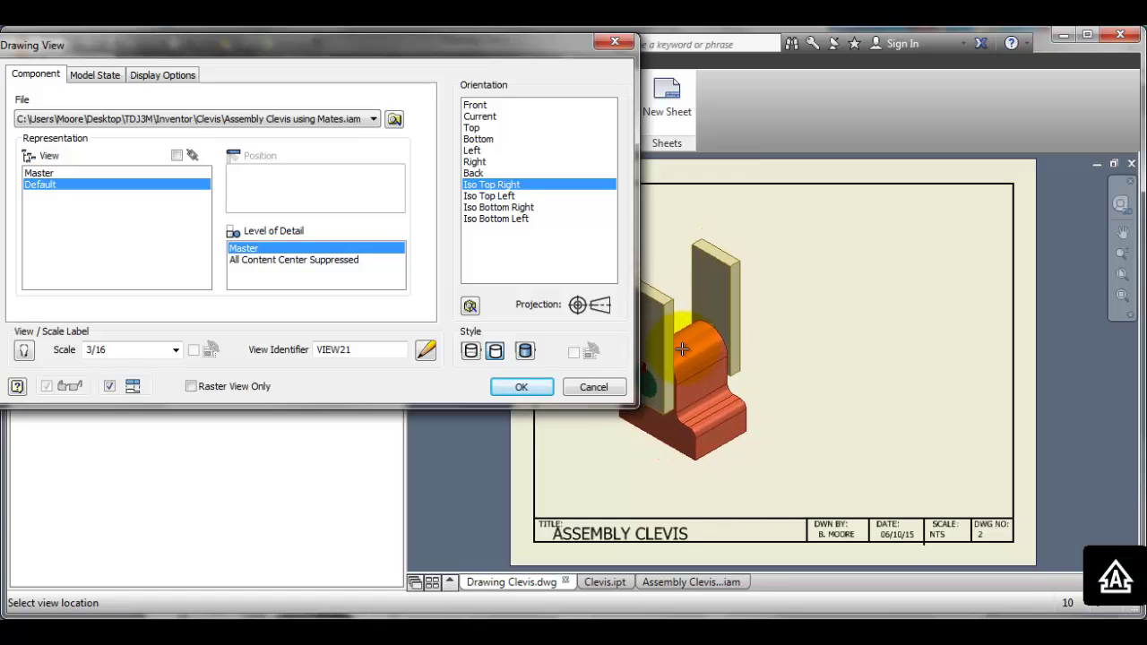
{"action": "left_click", "coordinate": [683, 348]}
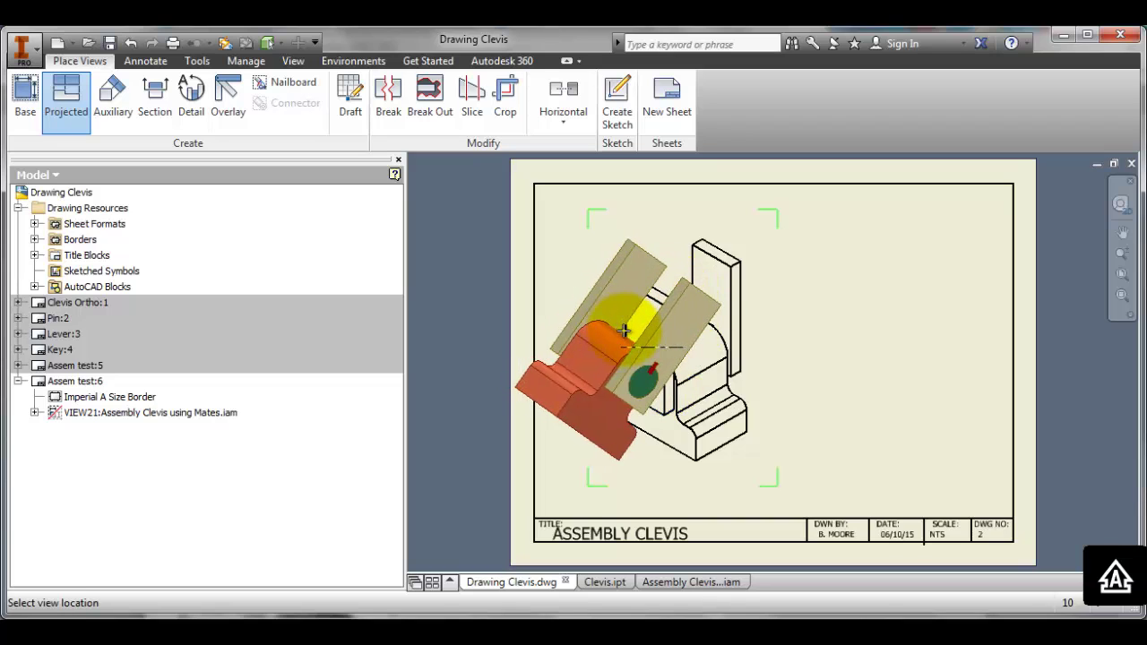
{"action": "key", "text": "Escape"}
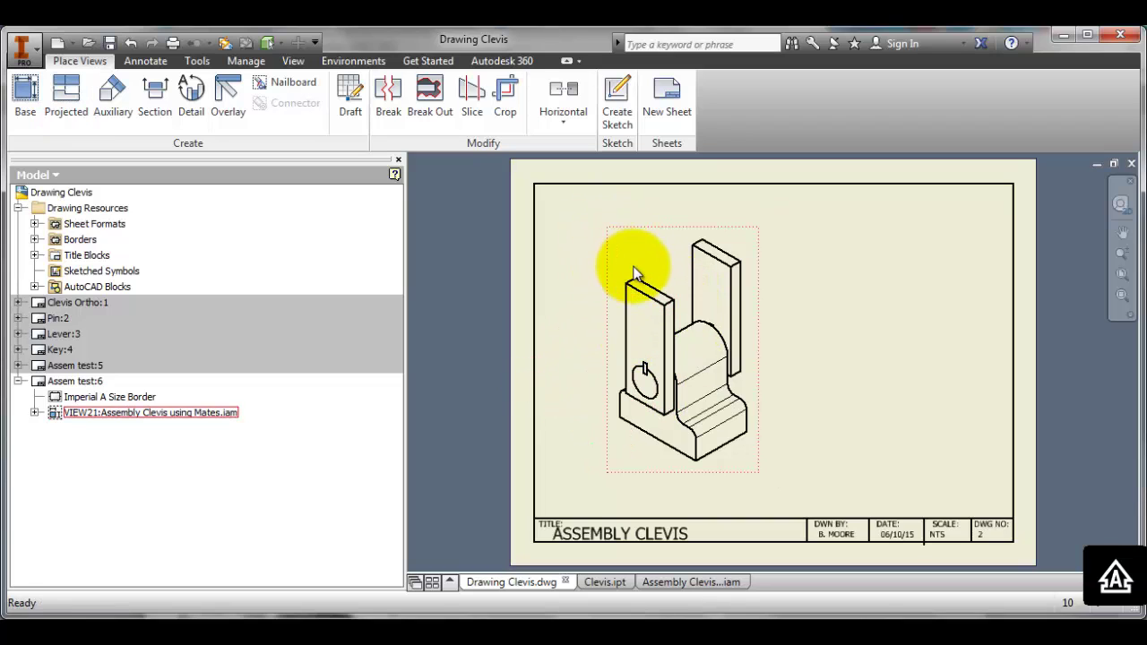
{"action": "double_click", "coordinate": [626, 251]}
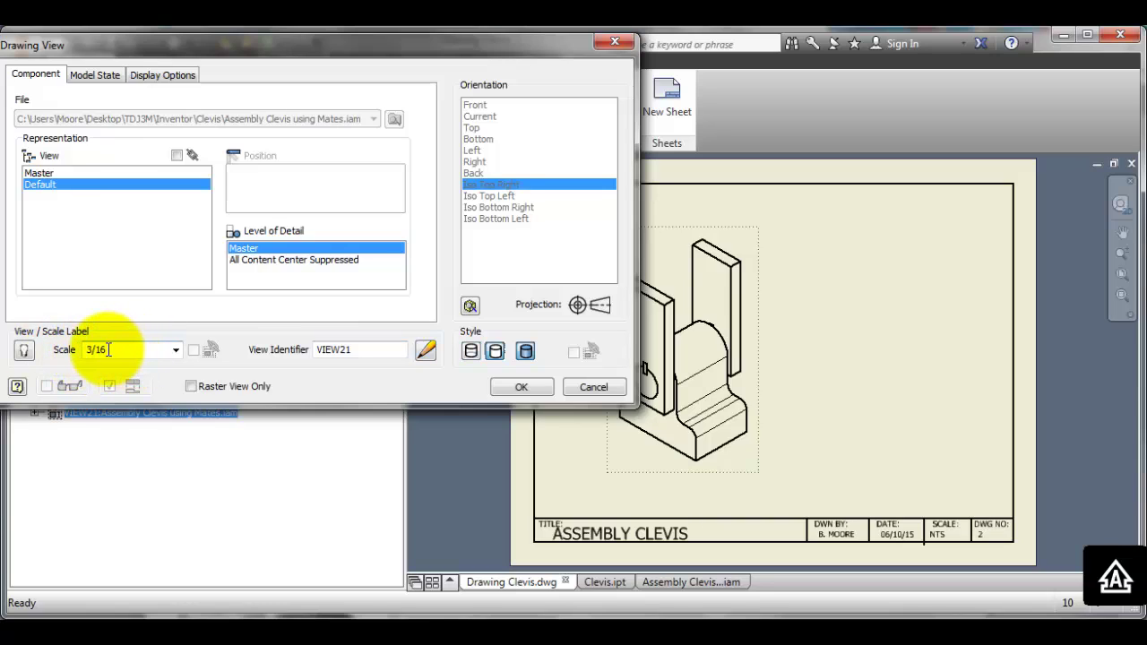
{"action": "left_click", "coordinate": [517, 392]}
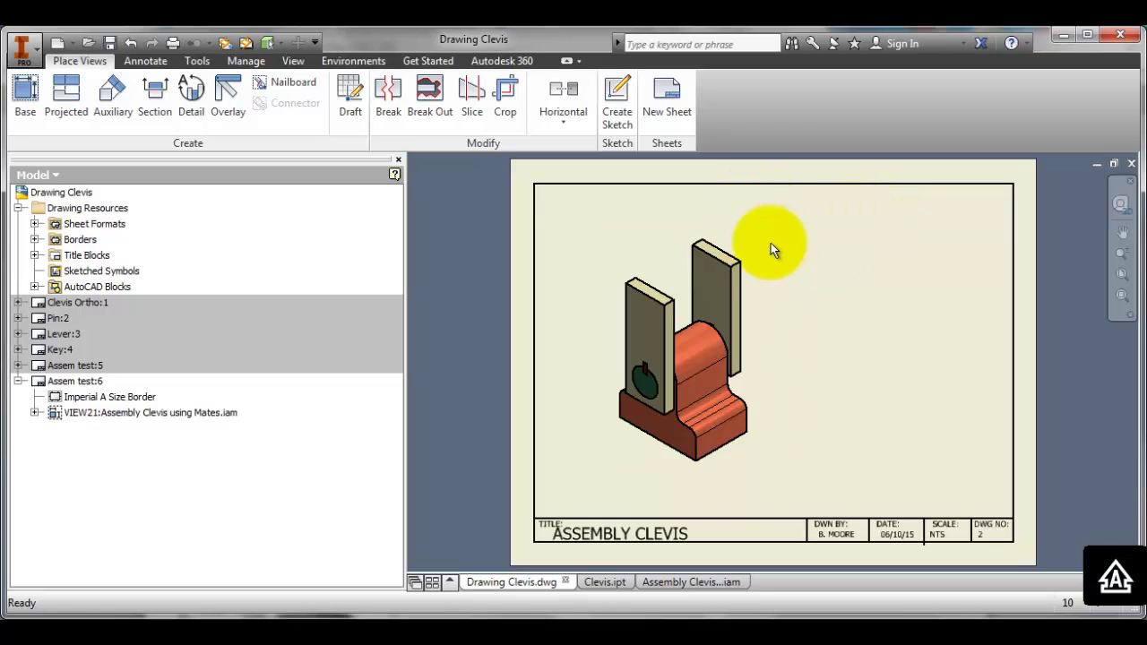
Start Auto Balloon on the assembly view and select all of its components for ballooning.
{"action": "left_click", "coordinate": [234, 61]}
{"action": "left_click", "coordinate": [141, 63]}
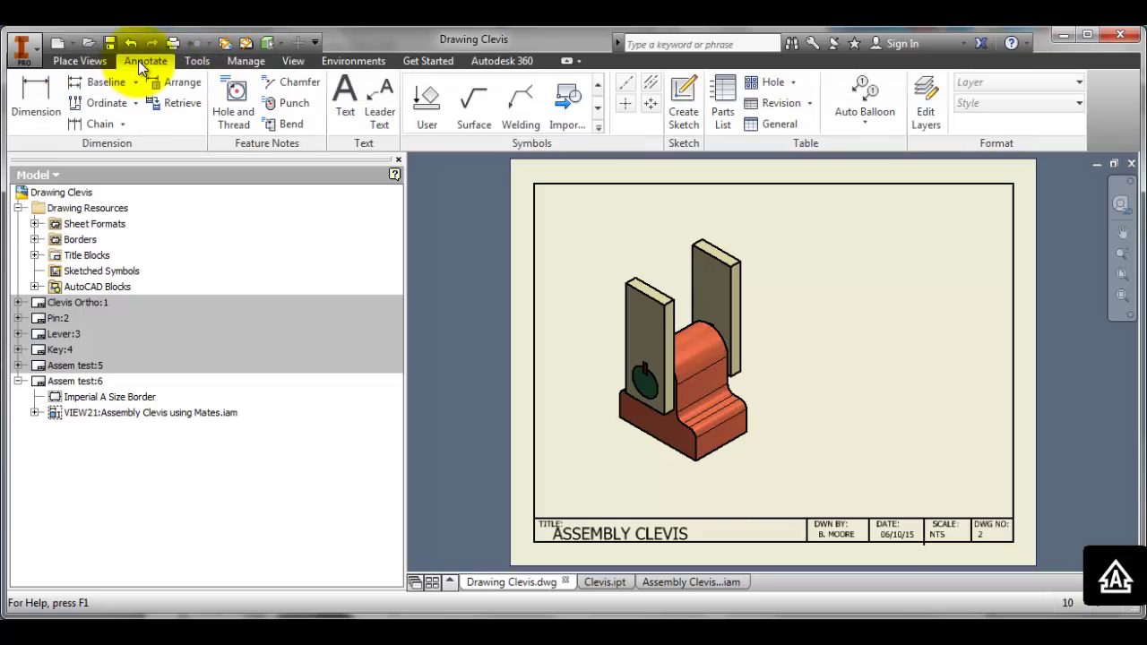
{"action": "left_click", "coordinate": [851, 121]}
{"action": "left_click", "coordinate": [857, 190]}
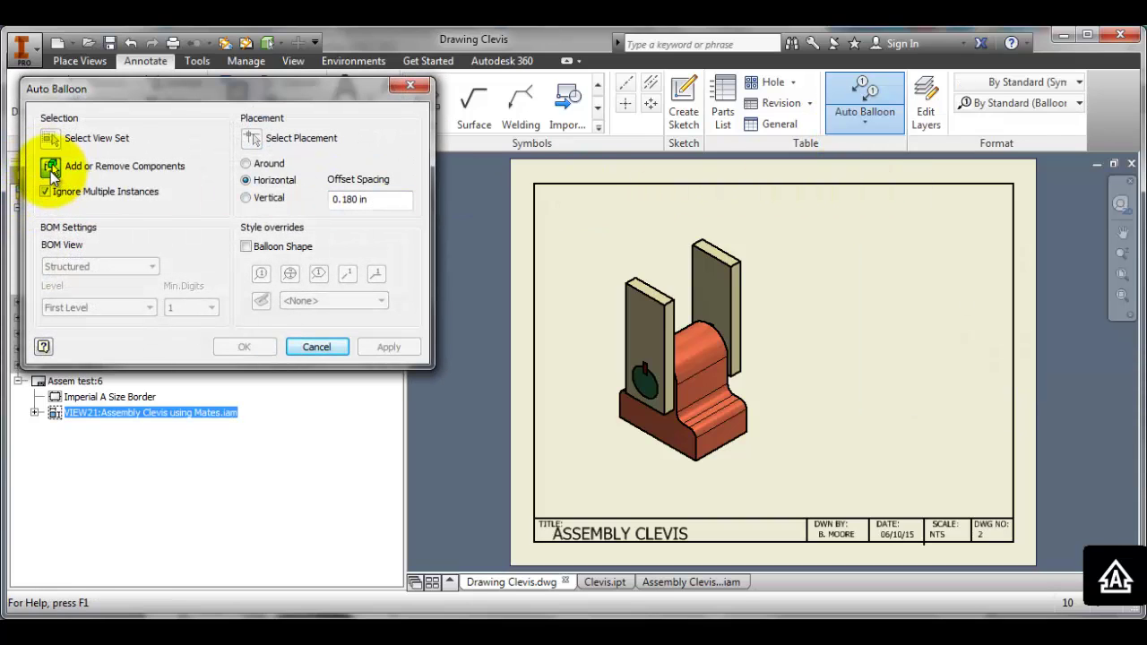
{"action": "left_click", "coordinate": [579, 231]}
{"action": "left_click_drag", "start_coordinate": [580, 231], "coordinate": [795, 486]}
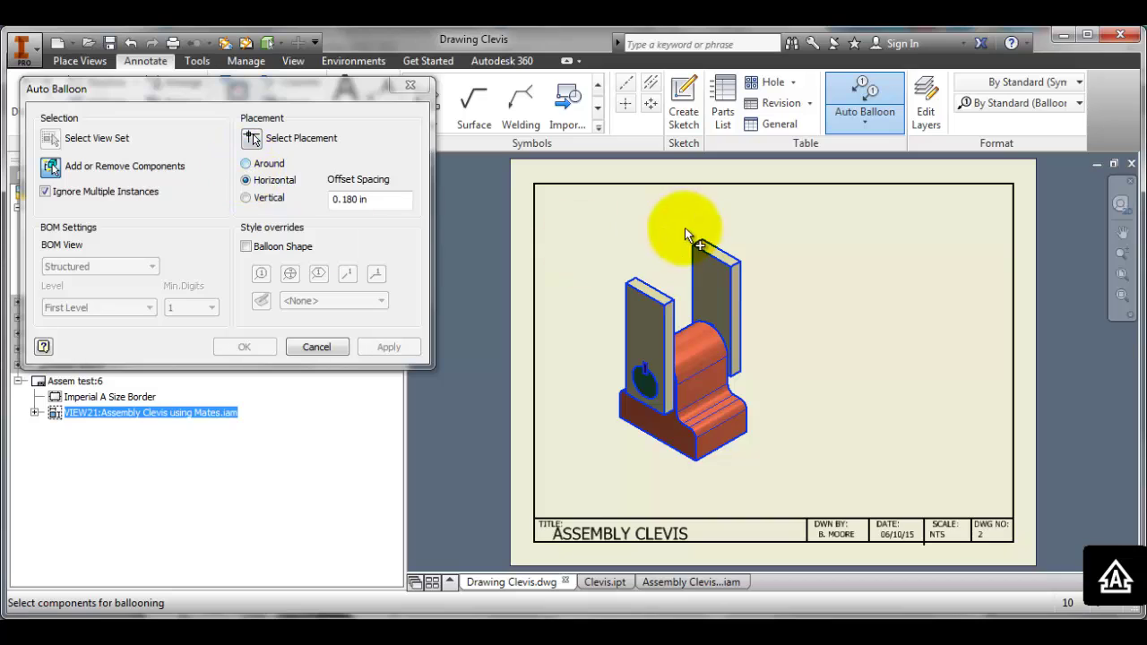
Place the balloons around the assembly view with 0.180 in offset spacing and apply them.
{"action": "left_click", "coordinate": [254, 141]}
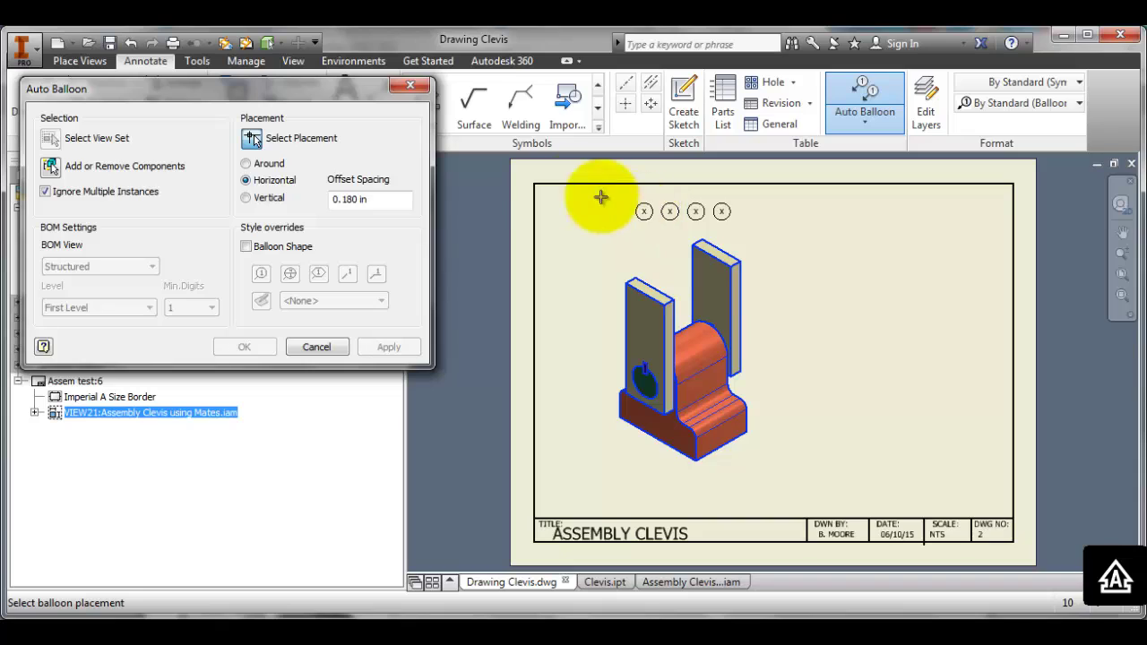
{"action": "left_click", "coordinate": [250, 198]}
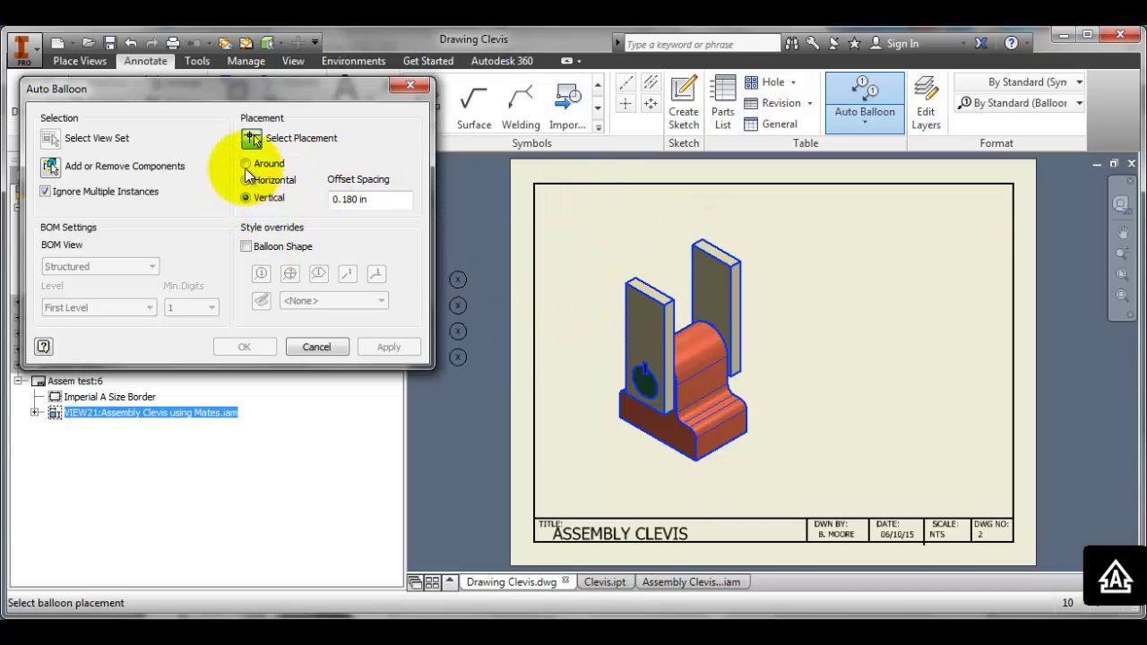
{"action": "left_click", "coordinate": [247, 165]}
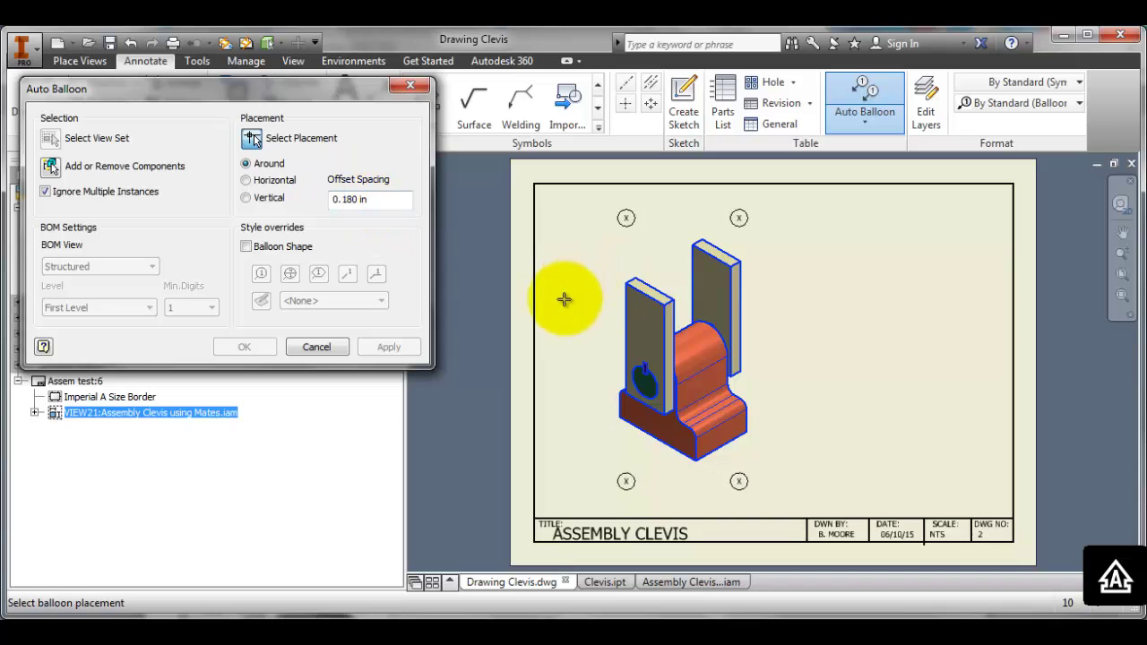
{"action": "left_click", "coordinate": [555, 357]}
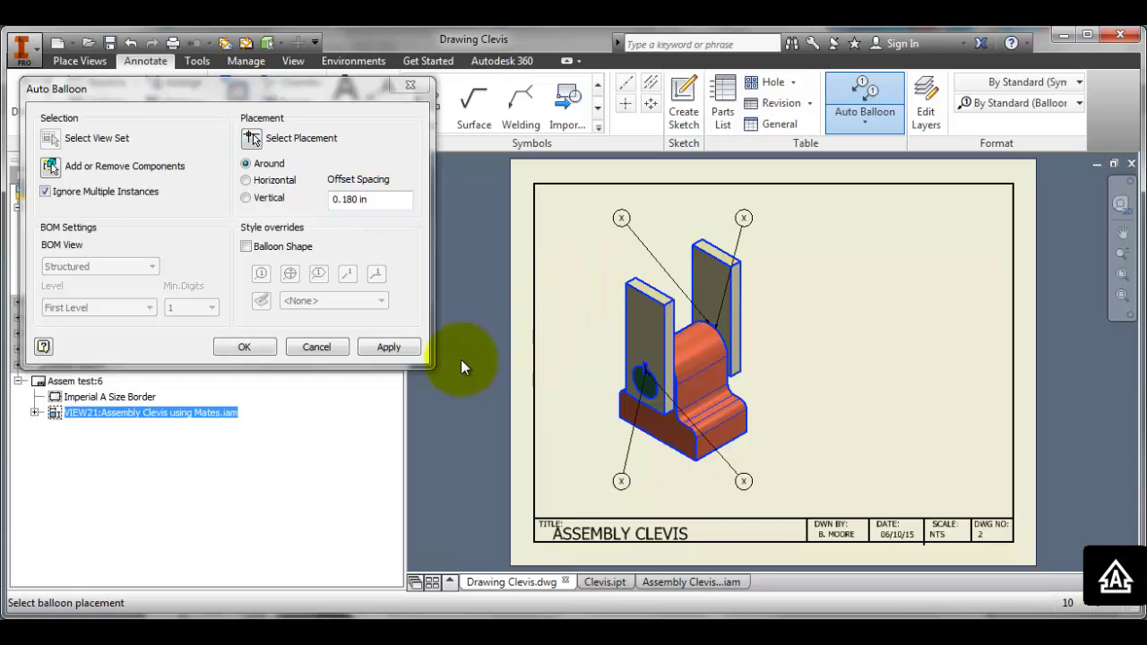
{"action": "left_click", "coordinate": [388, 347]}
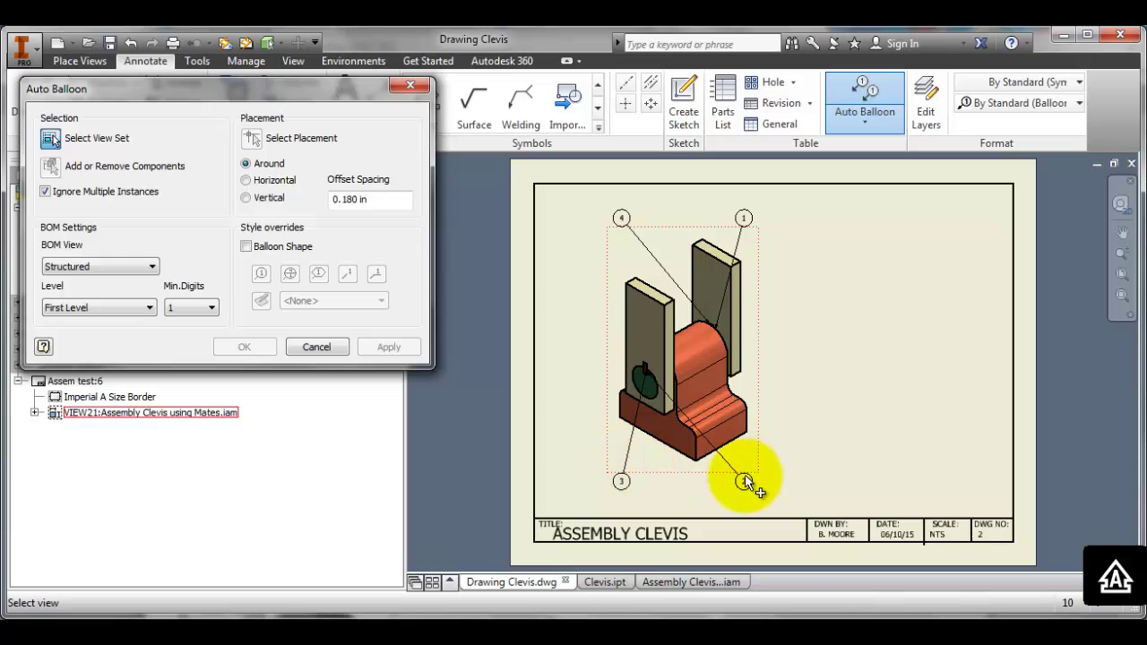
{"action": "scroll", "coordinate": [762, 430], "scroll_direction": "up", "scroll_amount": 3}
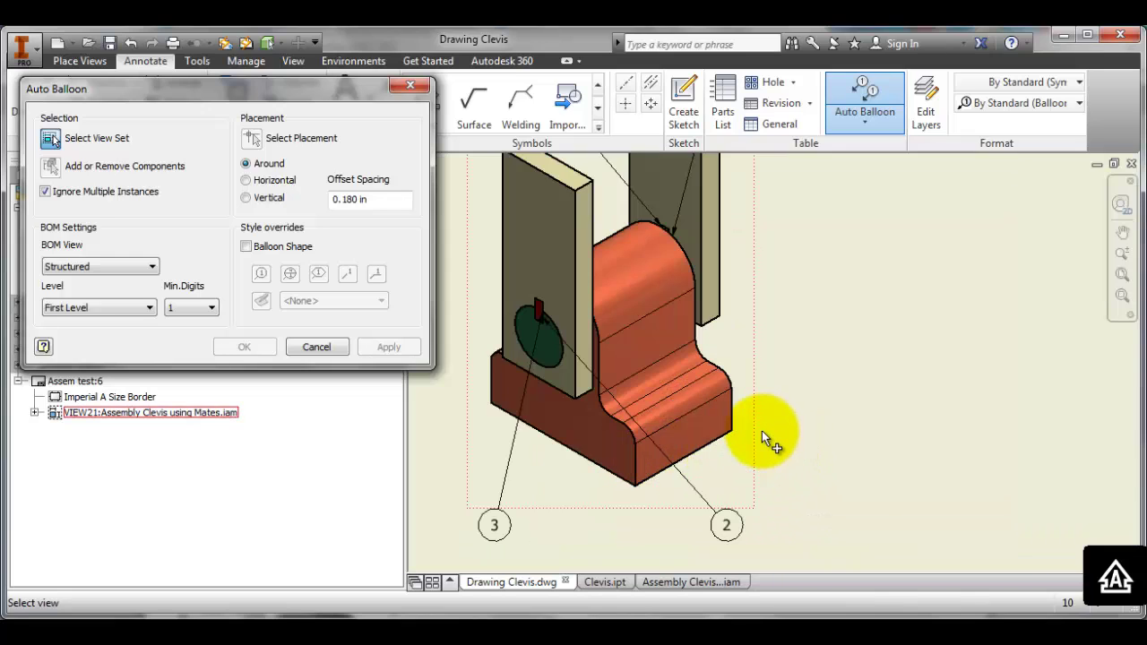
{"action": "scroll", "coordinate": [761, 430], "scroll_direction": "down", "scroll_amount": 2}
{"action": "scroll", "coordinate": [772, 357], "scroll_direction": "up", "scroll_amount": 3}
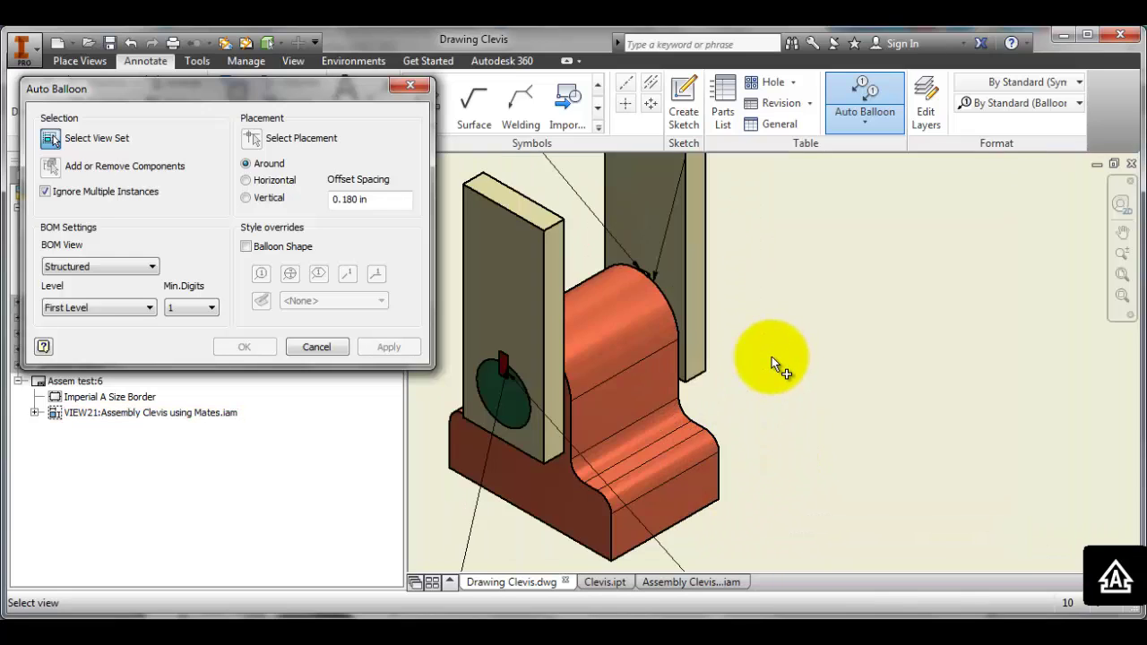
End automatic ballooning, move balloon 1 beside the clevis body and attach its leader to the clevis face.
{"action": "scroll", "coordinate": [771, 356], "scroll_direction": "down", "scroll_amount": 3}
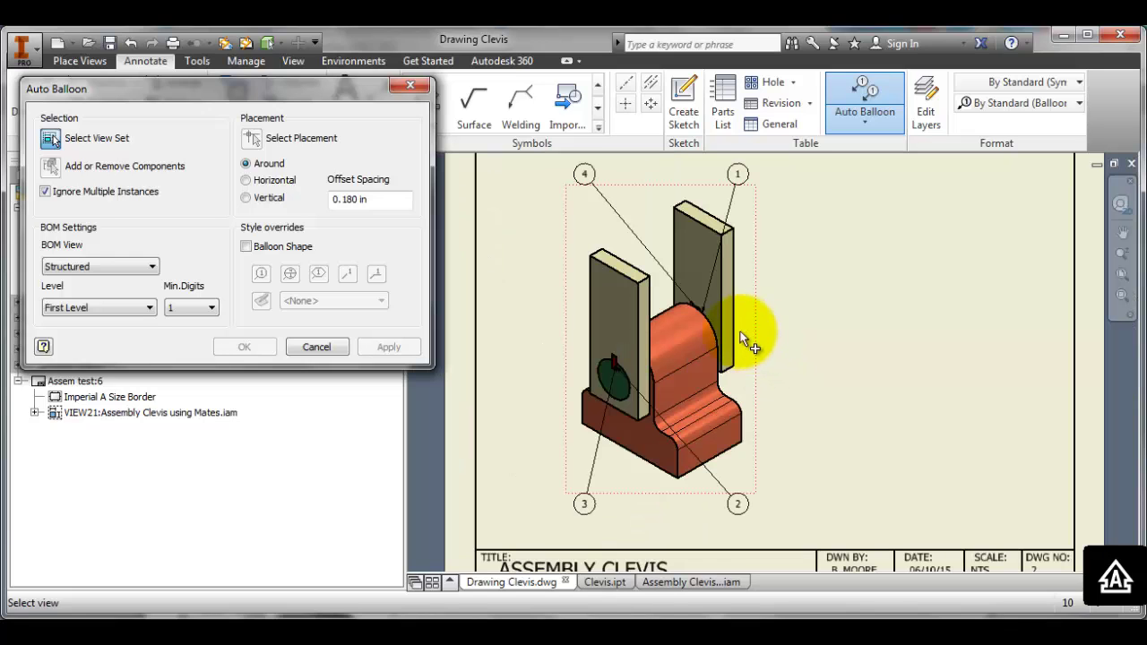
{"action": "left_click", "coordinate": [712, 274]}
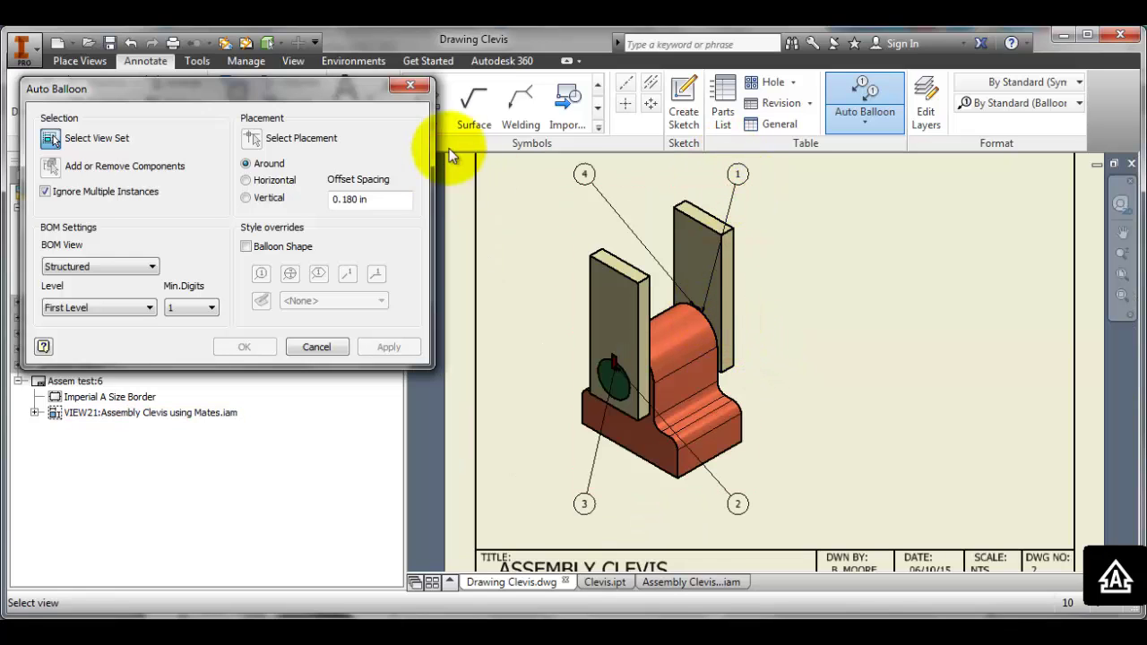
{"action": "left_click", "coordinate": [408, 85]}
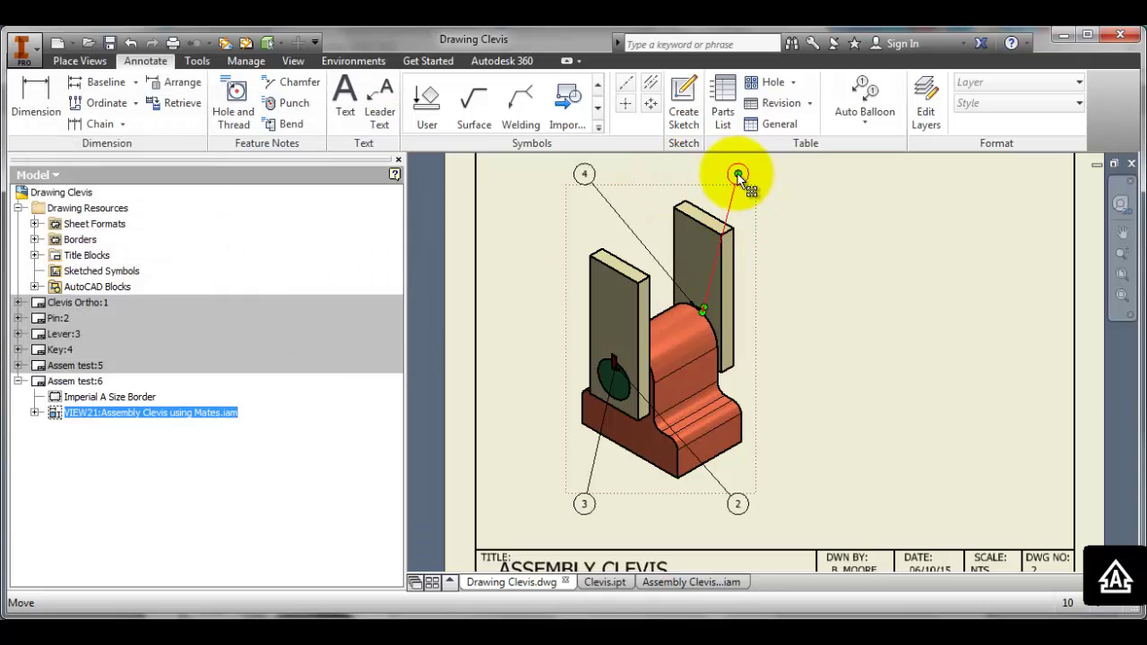
{"action": "left_click_drag", "start_coordinate": [737, 174], "coordinate": [803, 332]}
{"action": "left_click", "coordinate": [705, 314]}
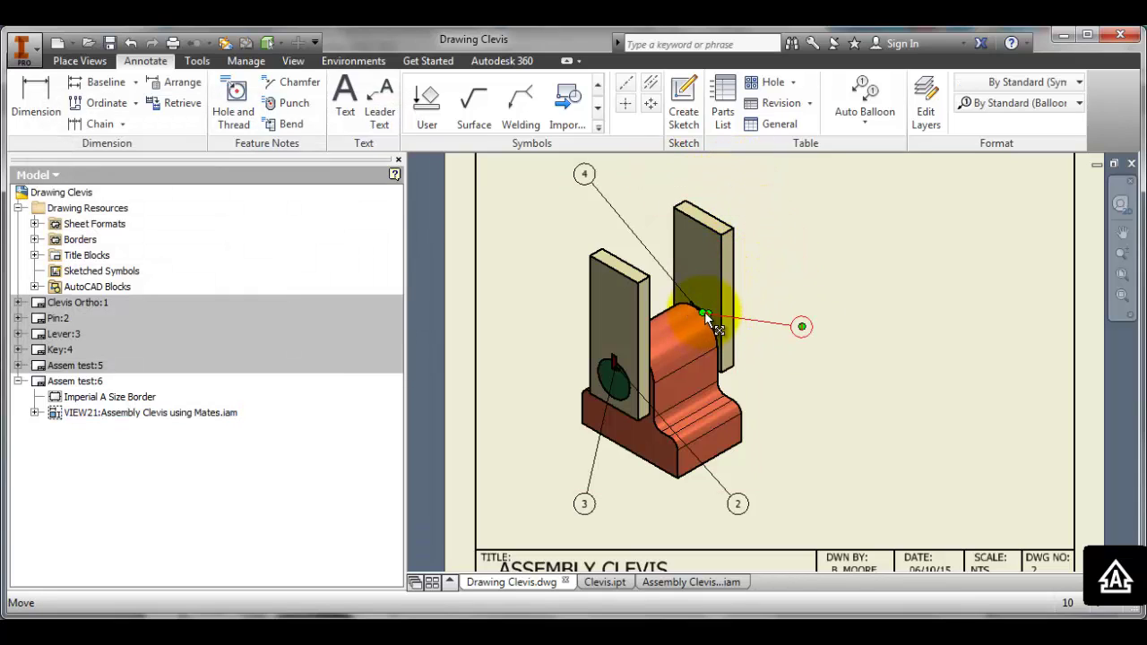
{"action": "left_click", "coordinate": [709, 346]}
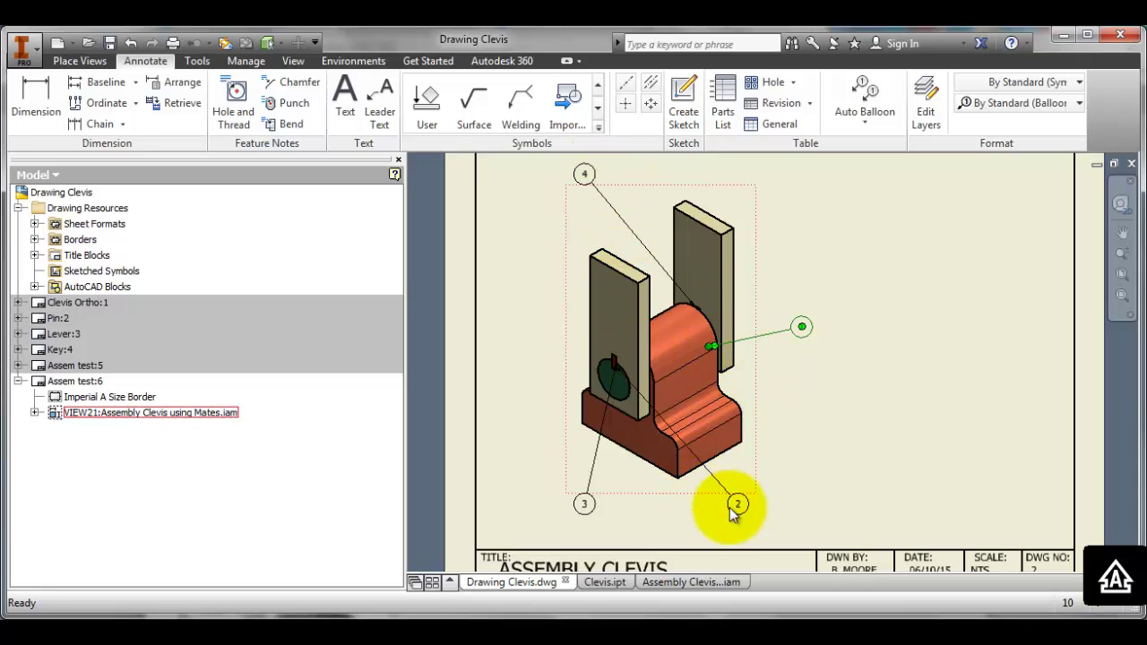
Move balloon 2's leader tip onto the round end face of the pin.
{"action": "scroll", "coordinate": [627, 452], "scroll_direction": "down", "scroll_amount": 3}
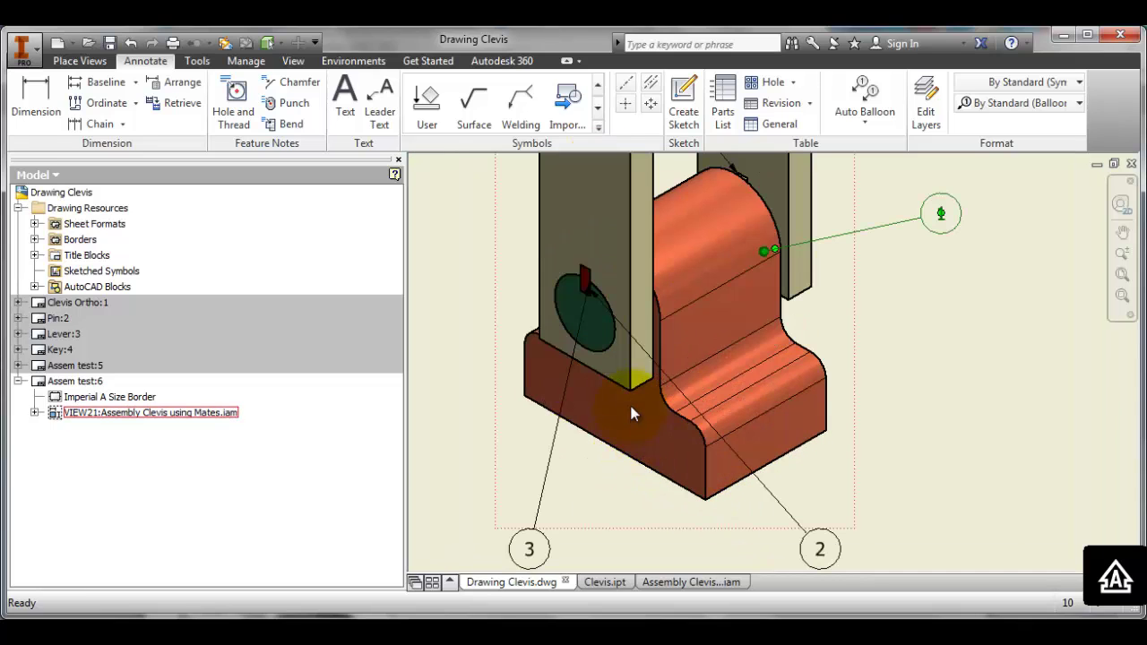
{"action": "left_click", "coordinate": [593, 294]}
{"action": "left_click_drag", "start_coordinate": [591, 289], "coordinate": [602, 335]}
{"action": "left_click", "coordinate": [590, 301]}
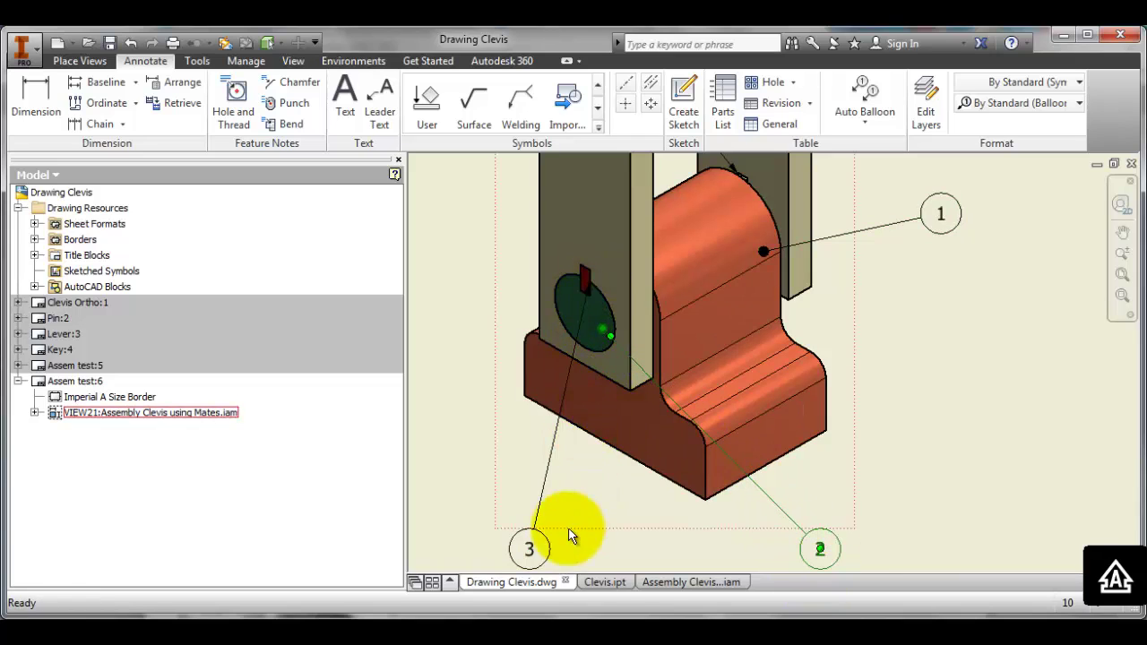
Reposition balloon 3's leader tip so that it points at the small red key above the pin.
{"action": "left_click_drag", "start_coordinate": [588, 285], "coordinate": [583, 279]}
{"action": "scroll", "coordinate": [584, 291], "scroll_direction": "up", "scroll_amount": 5}
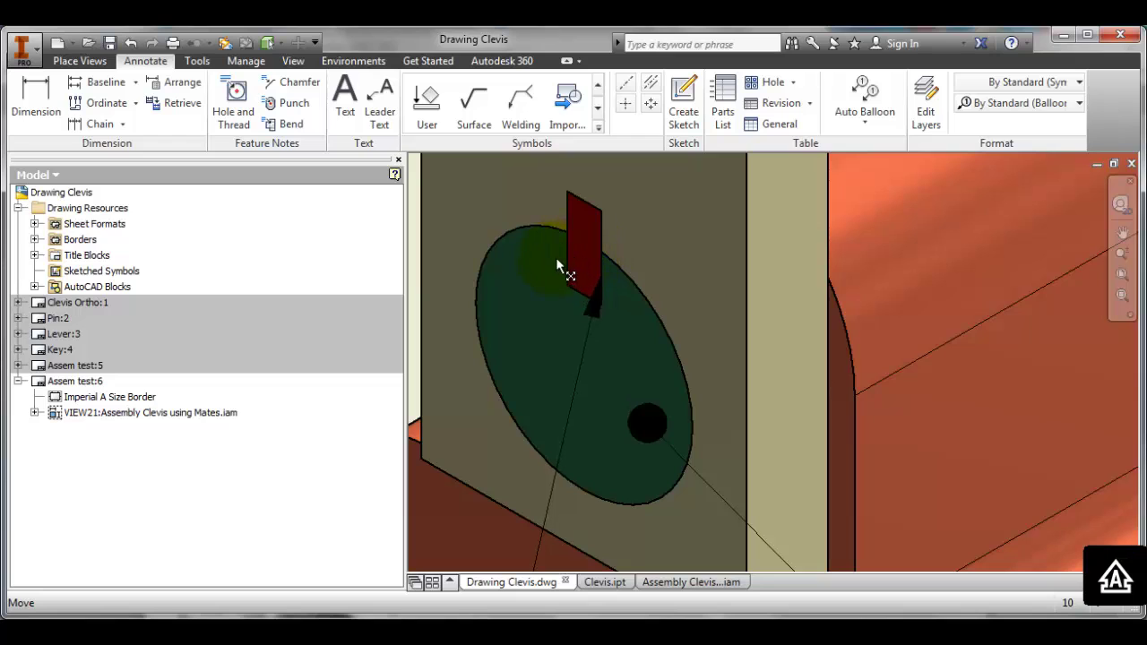
{"action": "left_click_drag", "start_coordinate": [552, 286], "coordinate": [556, 378]}
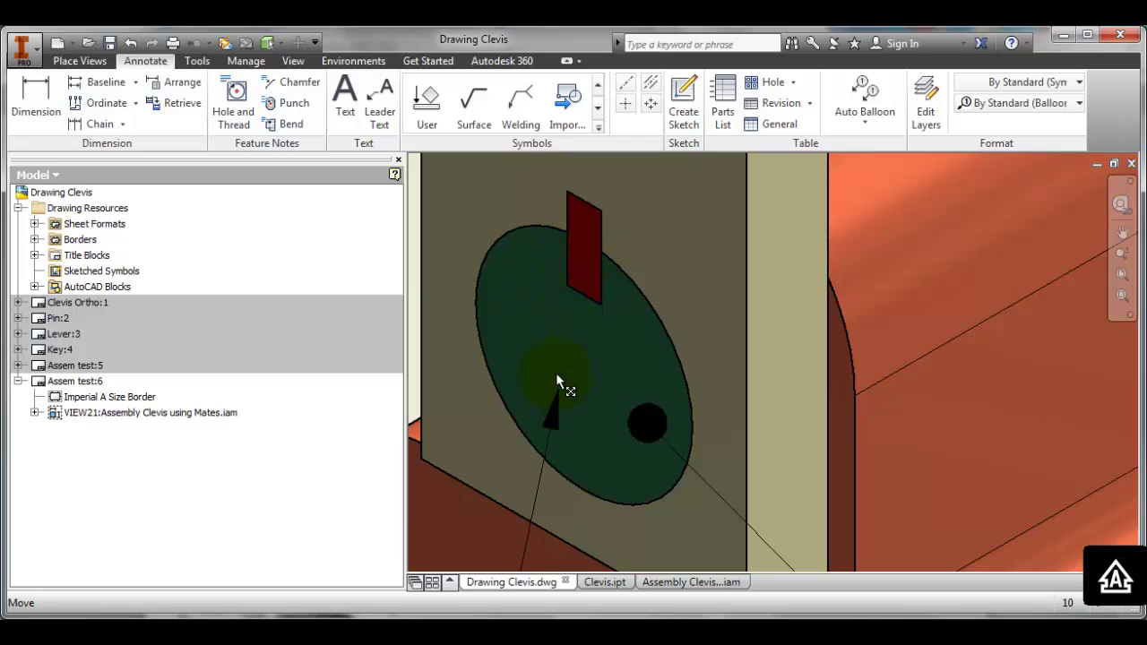
{"action": "left_click", "coordinate": [581, 259]}
{"action": "scroll", "coordinate": [560, 399], "scroll_direction": "down", "scroll_amount": 5}
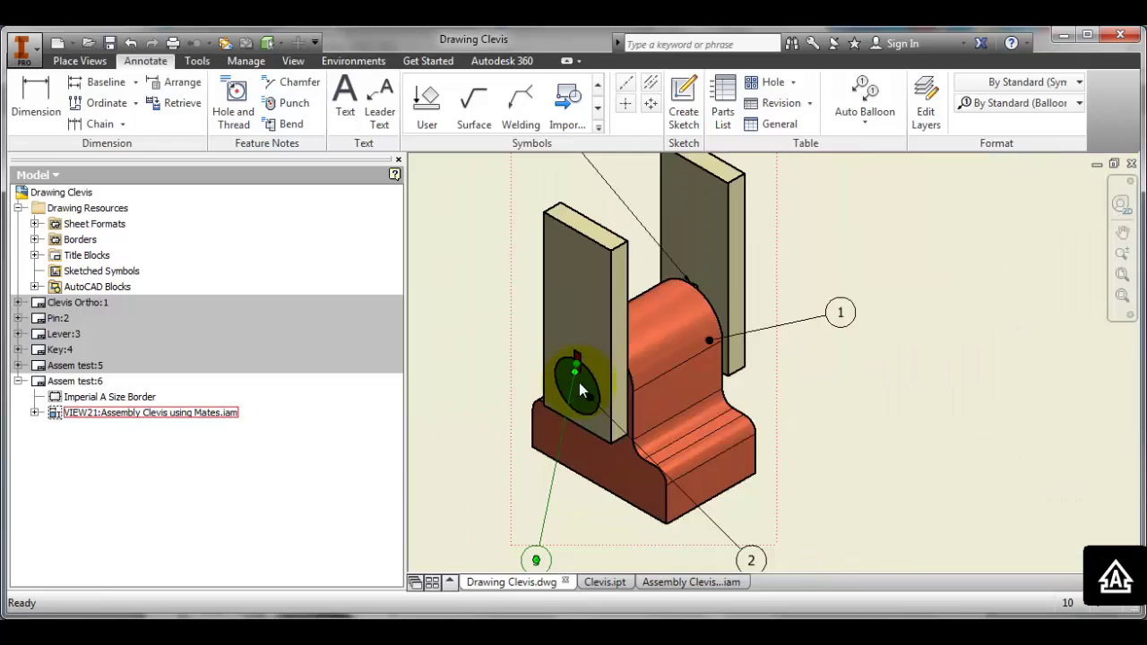
{"action": "scroll", "coordinate": [642, 247], "scroll_direction": "down", "scroll_amount": 5}
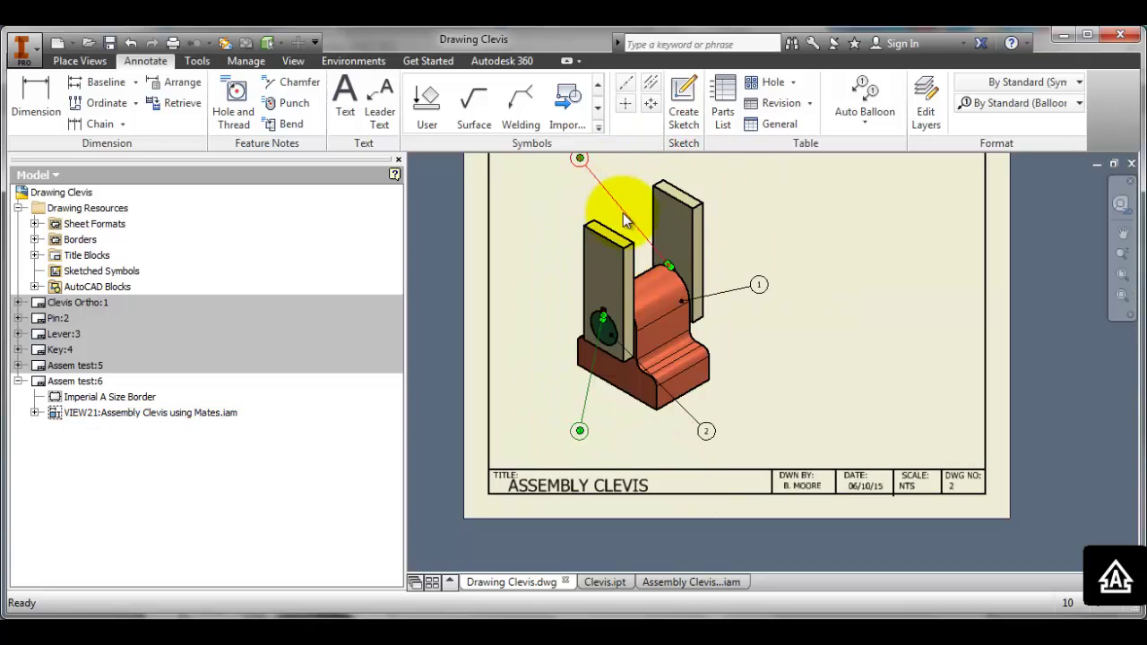
Move balloon 4's leader tip onto the upper face of the rear lever.
{"action": "left_click", "coordinate": [625, 217]}
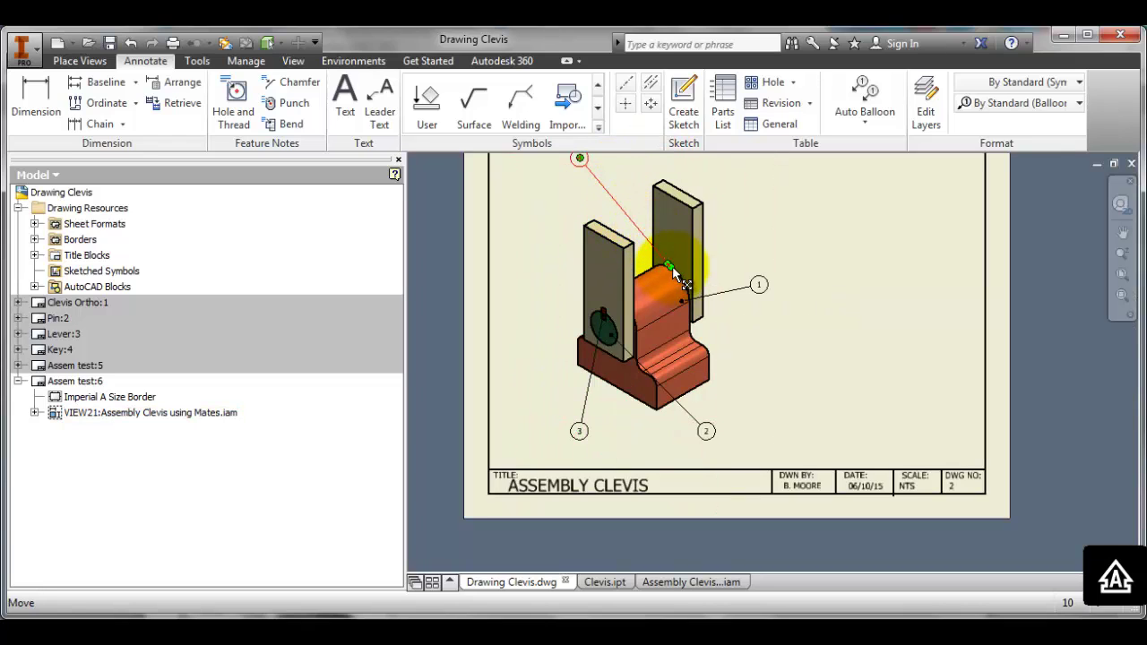
{"action": "left_click_drag", "start_coordinate": [672, 266], "coordinate": [668, 212]}
{"action": "left_click", "coordinate": [843, 346]}
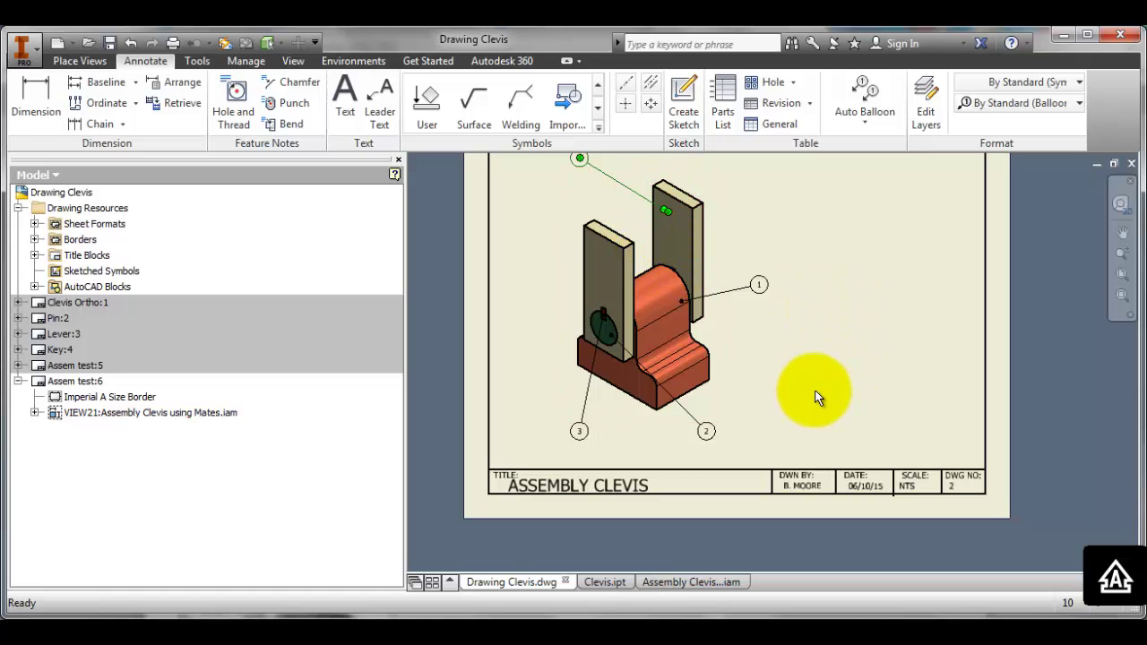
{"action": "scroll", "coordinate": [806, 400], "scroll_direction": "down", "scroll_amount": 3}
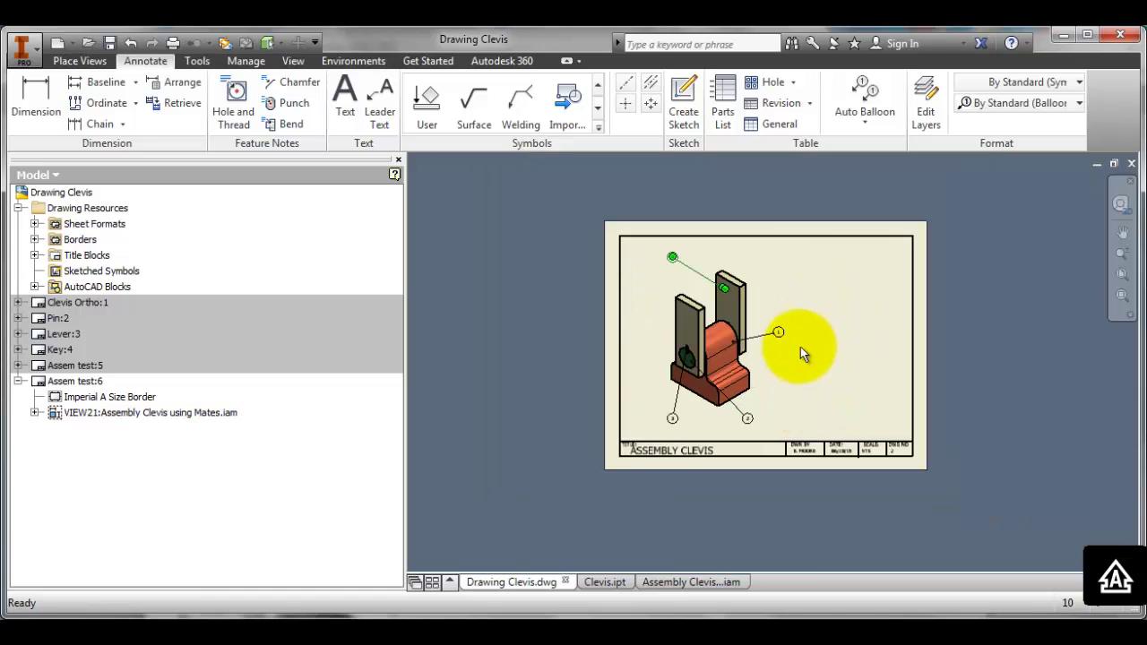
{"action": "left_click", "coordinate": [656, 368]}
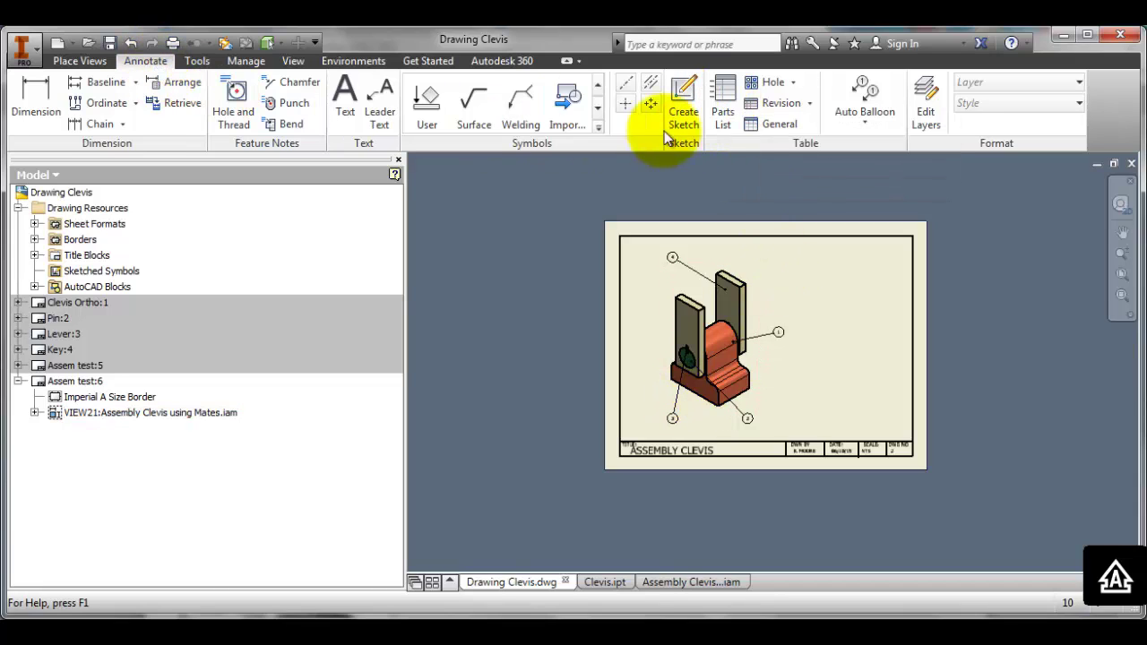
Create a parts list from the Assembly Clevis using Mates file and place it in the border's upper-right corner.
{"action": "left_click", "coordinate": [722, 103]}
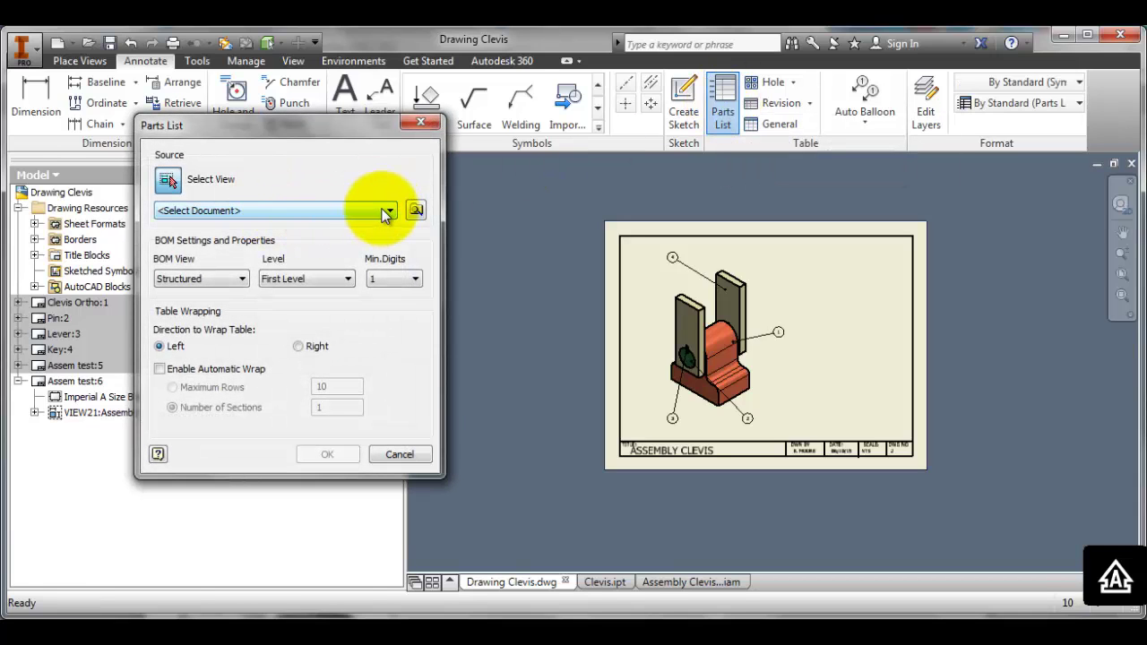
{"action": "left_click", "coordinate": [415, 210]}
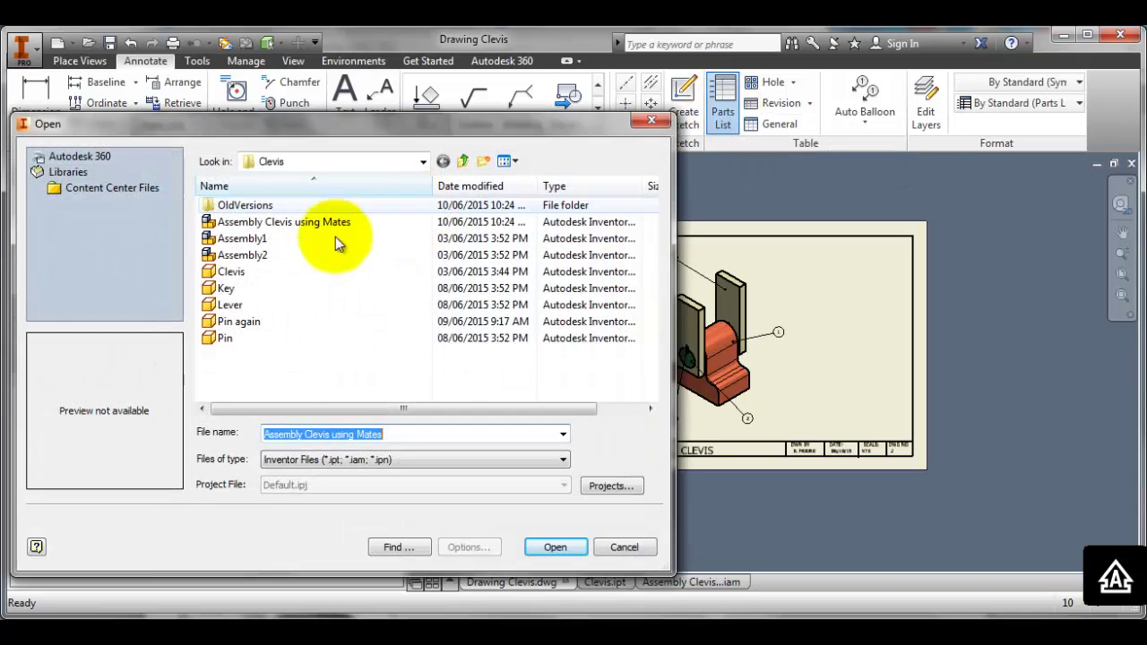
{"action": "left_click", "coordinate": [281, 224]}
{"action": "left_click", "coordinate": [556, 547]}
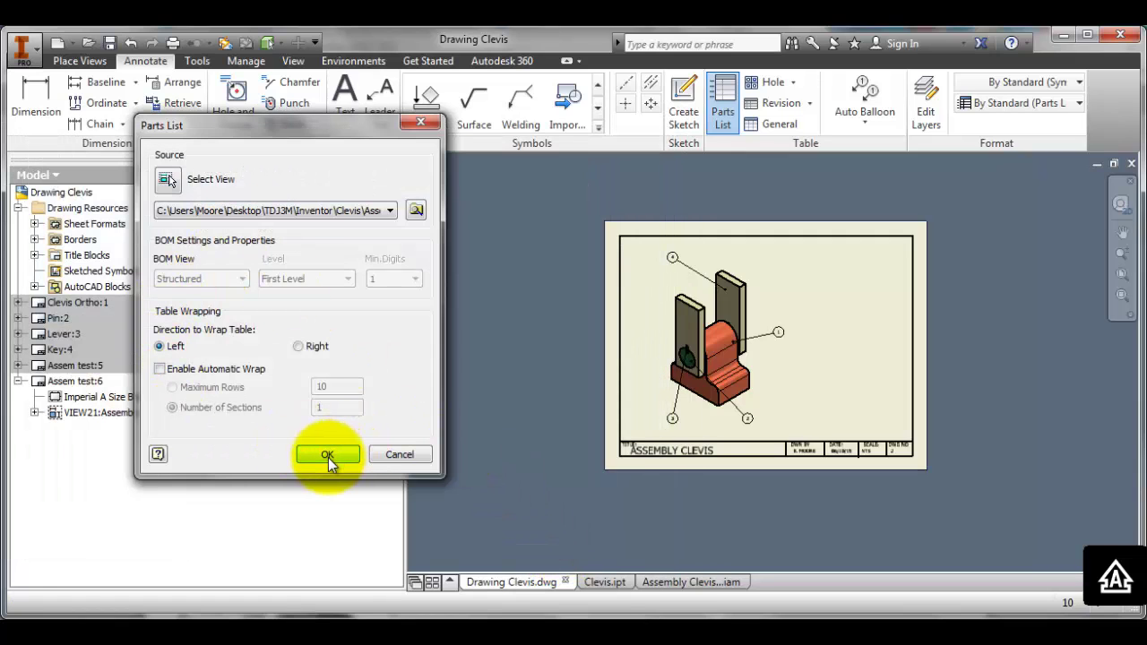
{"action": "left_click", "coordinate": [327, 455]}
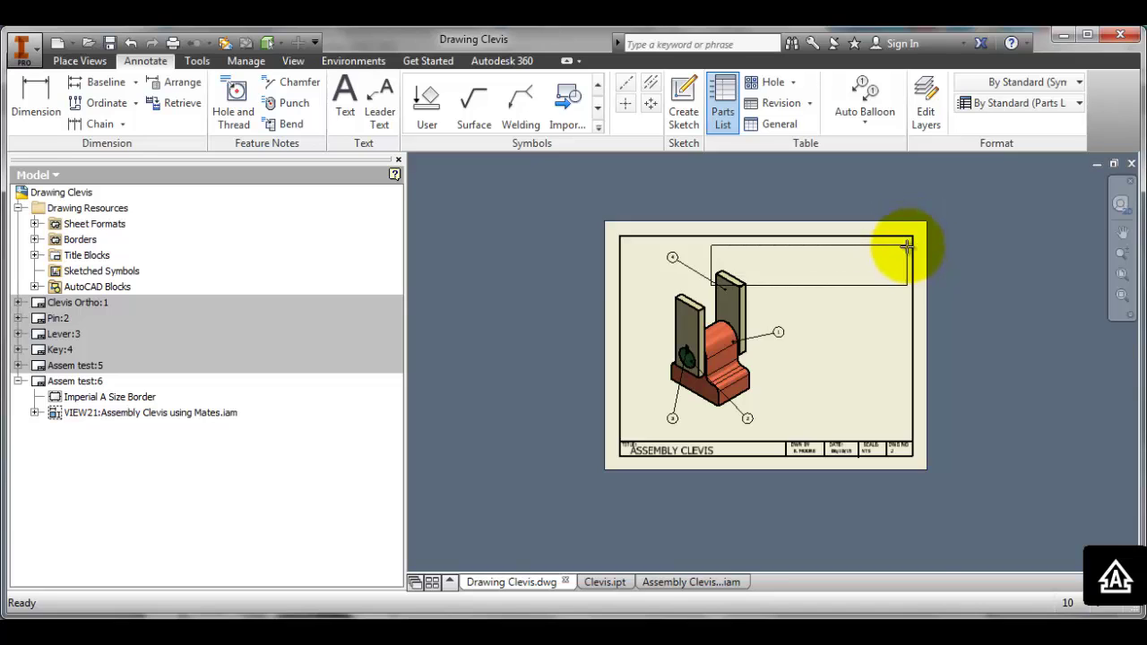
{"action": "scroll", "coordinate": [906, 249], "scroll_direction": "up", "scroll_amount": 3}
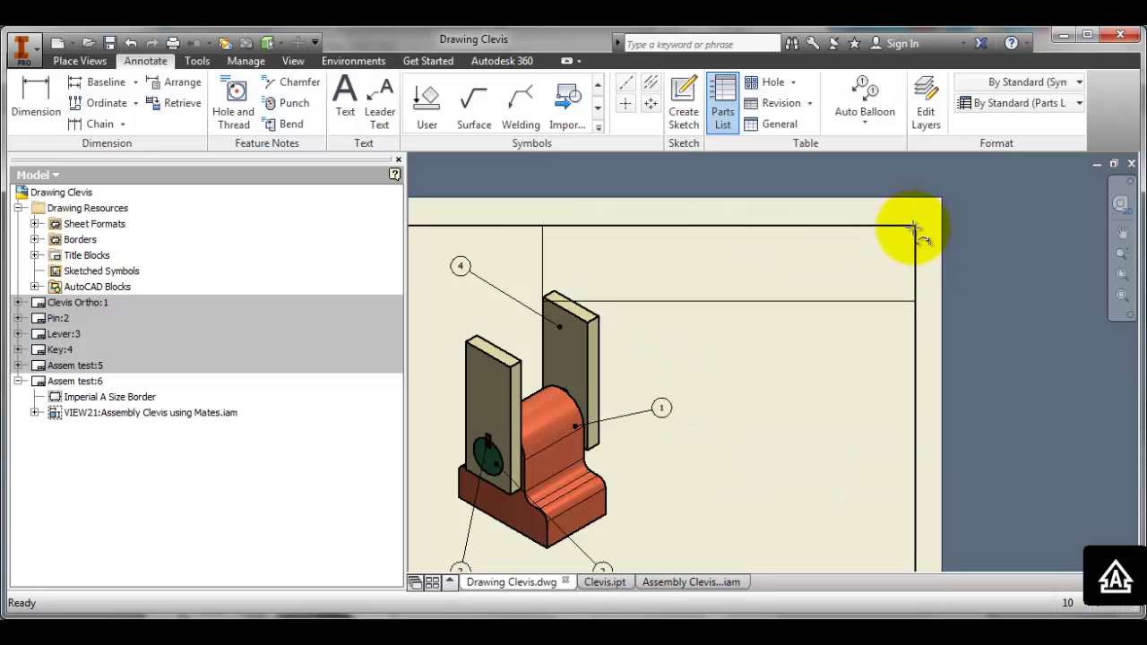
{"action": "left_click", "coordinate": [914, 228]}
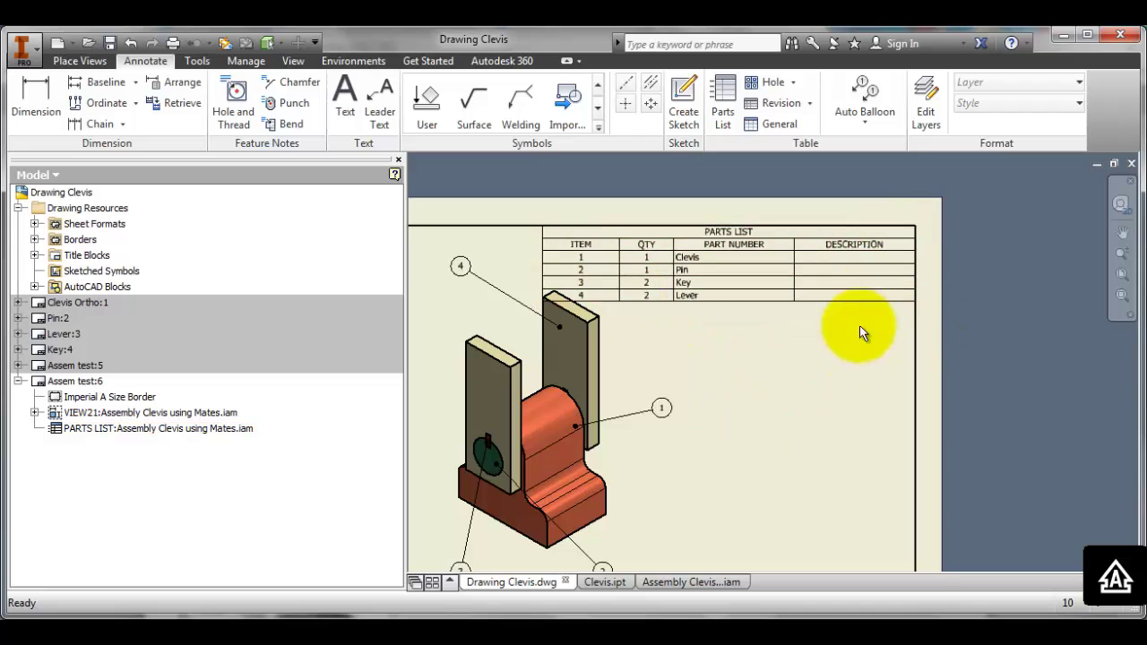
Edit the parts list to remove the DESCRIPTION column and apply the change.
{"action": "left_click", "coordinate": [691, 262]}
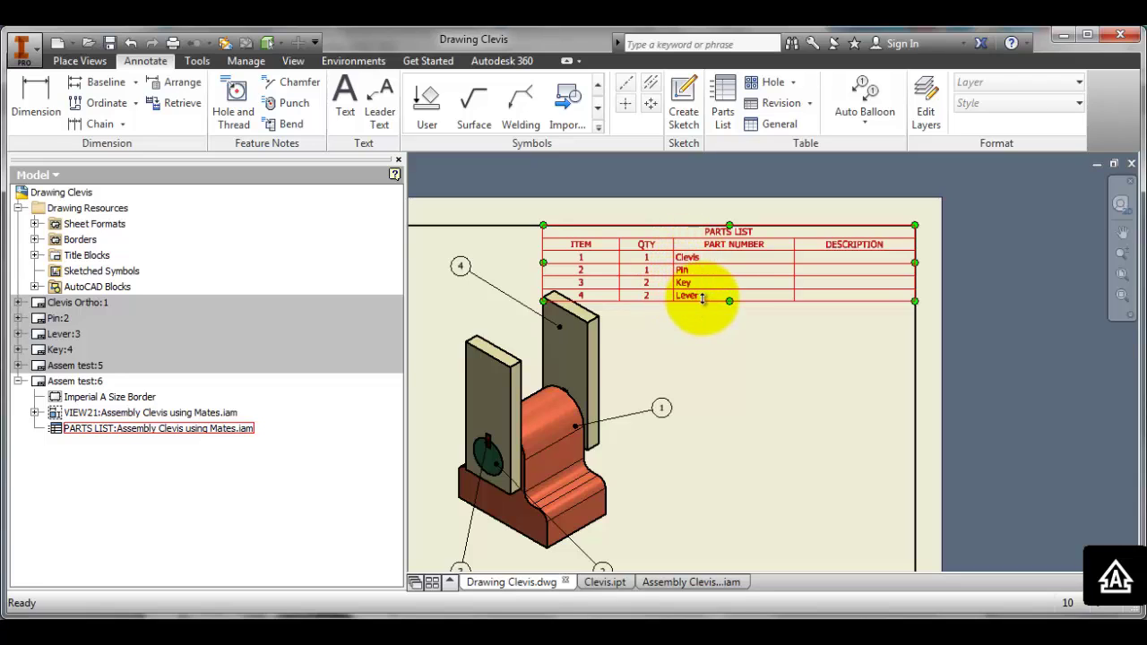
{"action": "key", "text": "Escape"}
{"action": "left_click", "coordinate": [694, 265]}
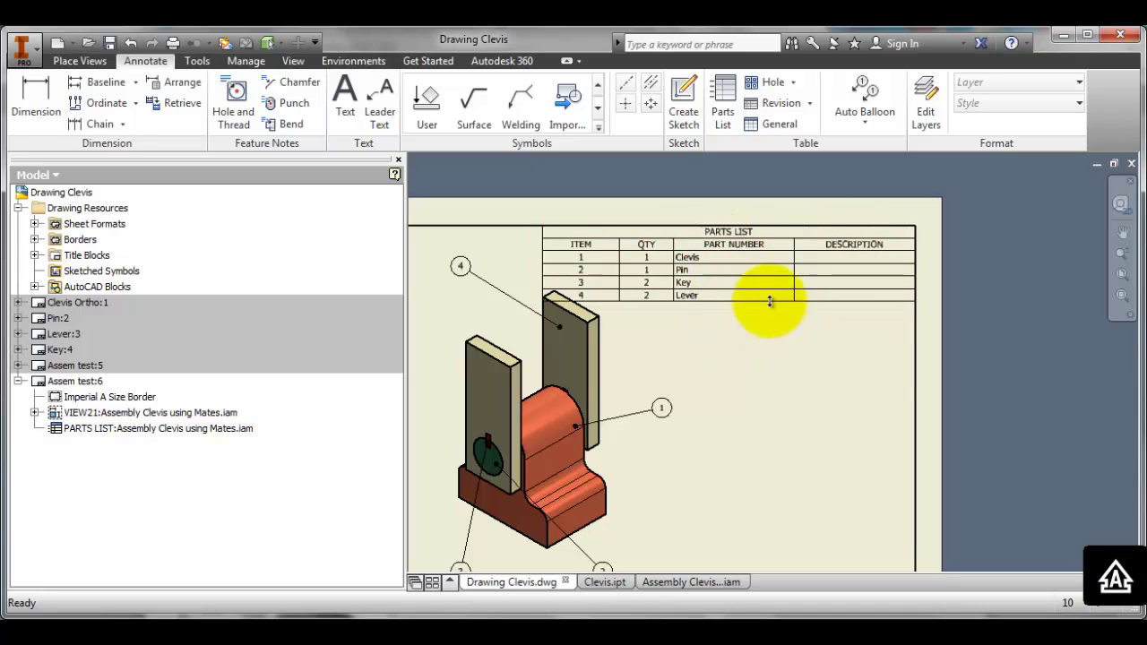
{"action": "double_click", "coordinate": [726, 261]}
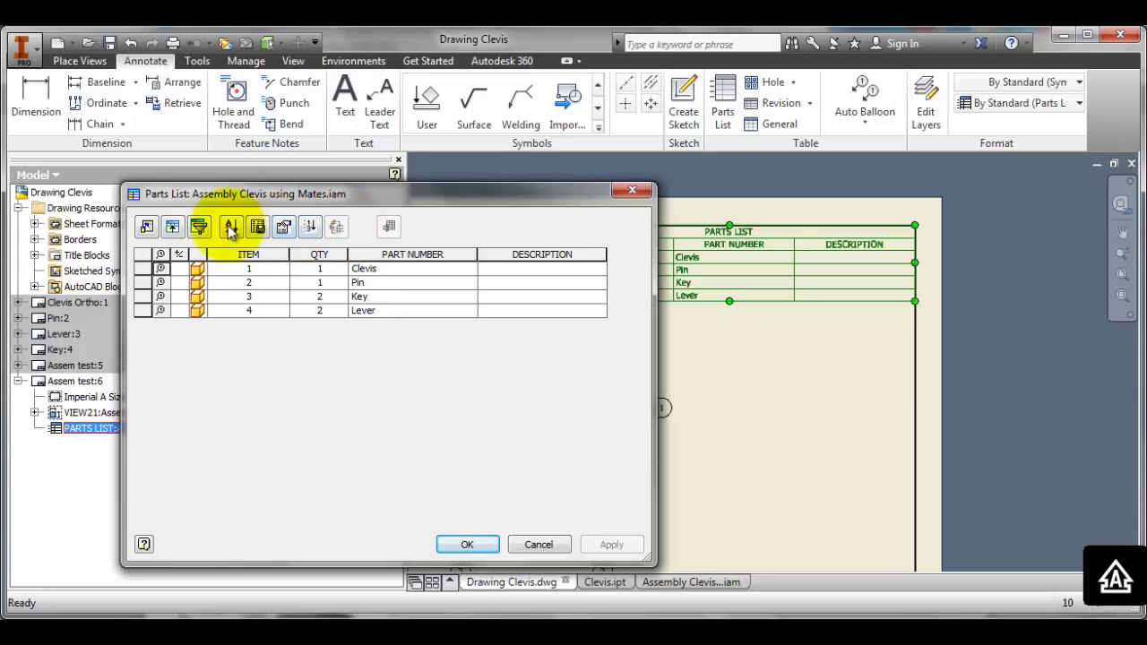
{"action": "left_click", "coordinate": [147, 226]}
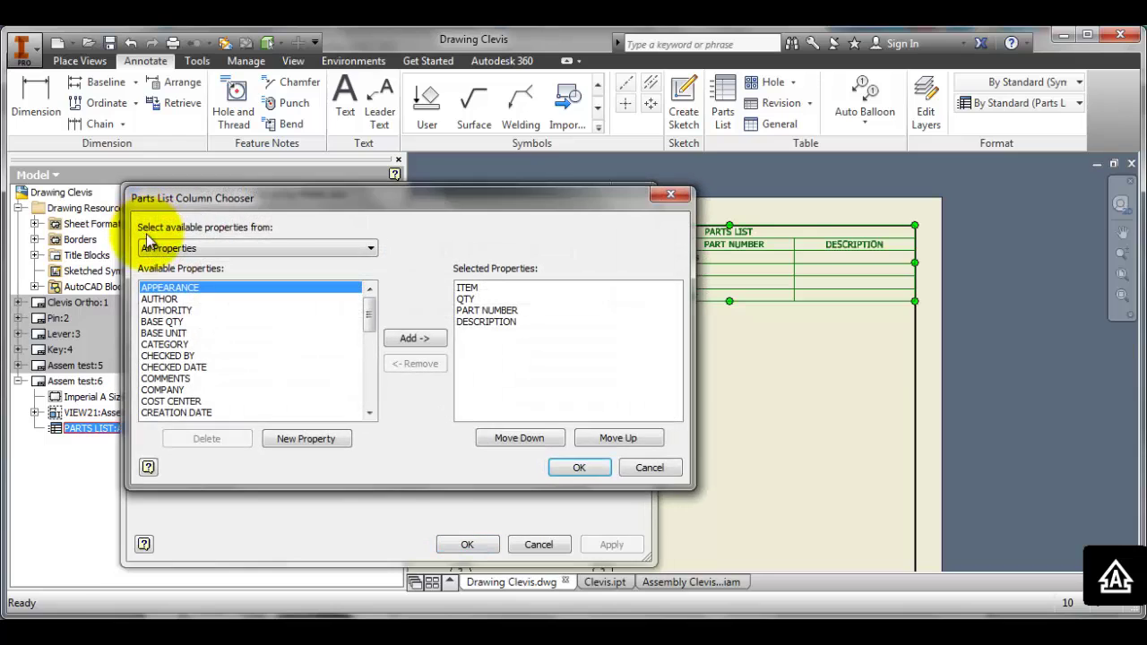
{"action": "left_click", "coordinate": [469, 322]}
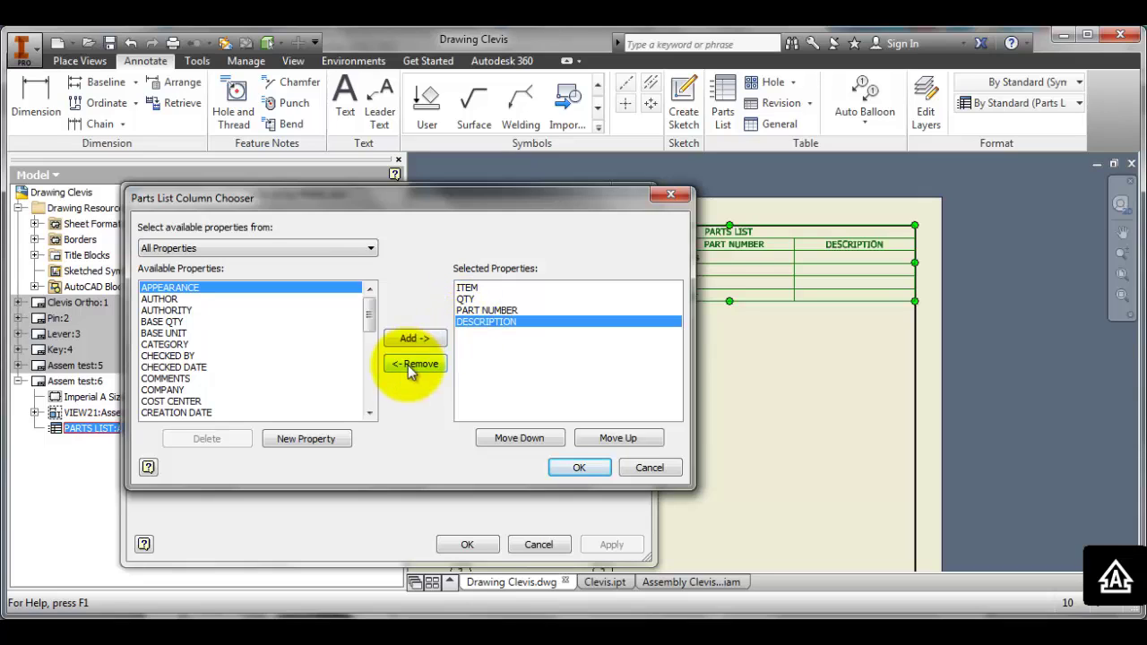
{"action": "left_click", "coordinate": [414, 364]}
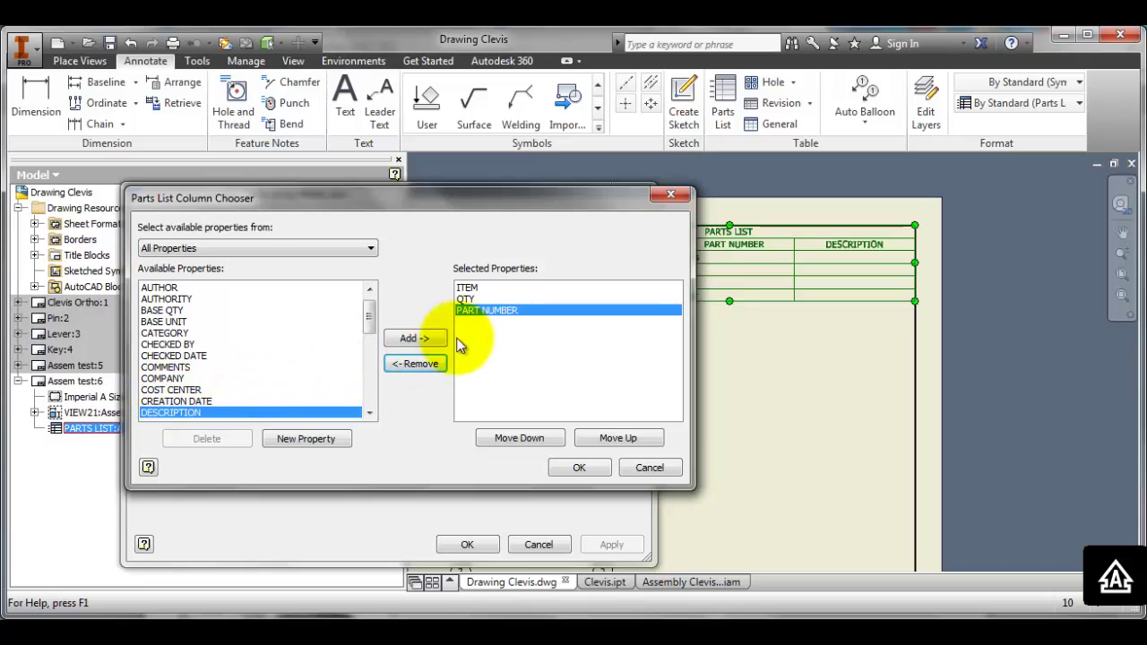
{"action": "left_click", "coordinate": [579, 468]}
{"action": "left_click", "coordinate": [609, 546]}
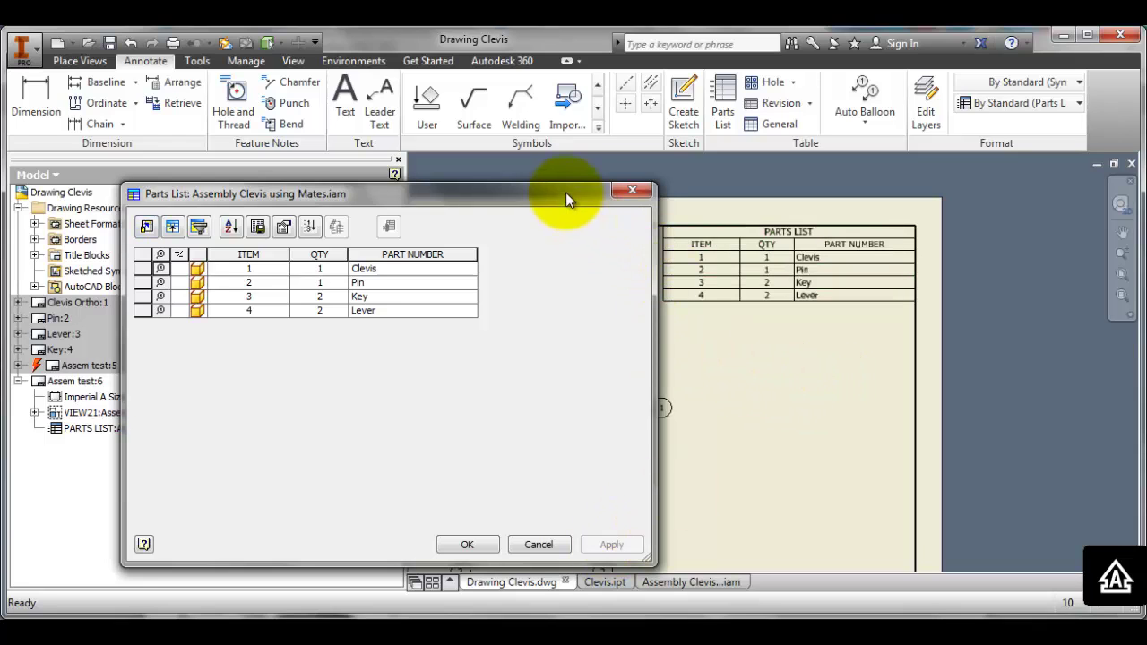
Change the heading of the parts list's PART NUMBER column to DESCRIPTION in the column format.
{"action": "left_click_drag", "start_coordinate": [562, 189], "coordinate": [428, 137]}
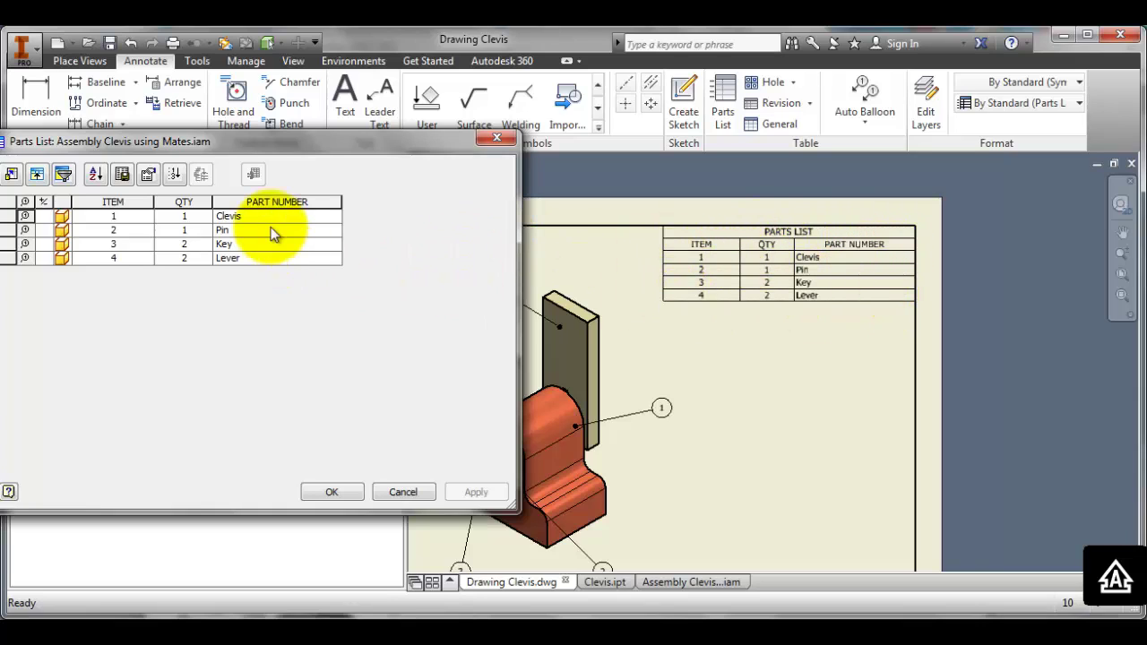
{"action": "left_click_drag", "start_coordinate": [271, 142], "coordinate": [337, 135]}
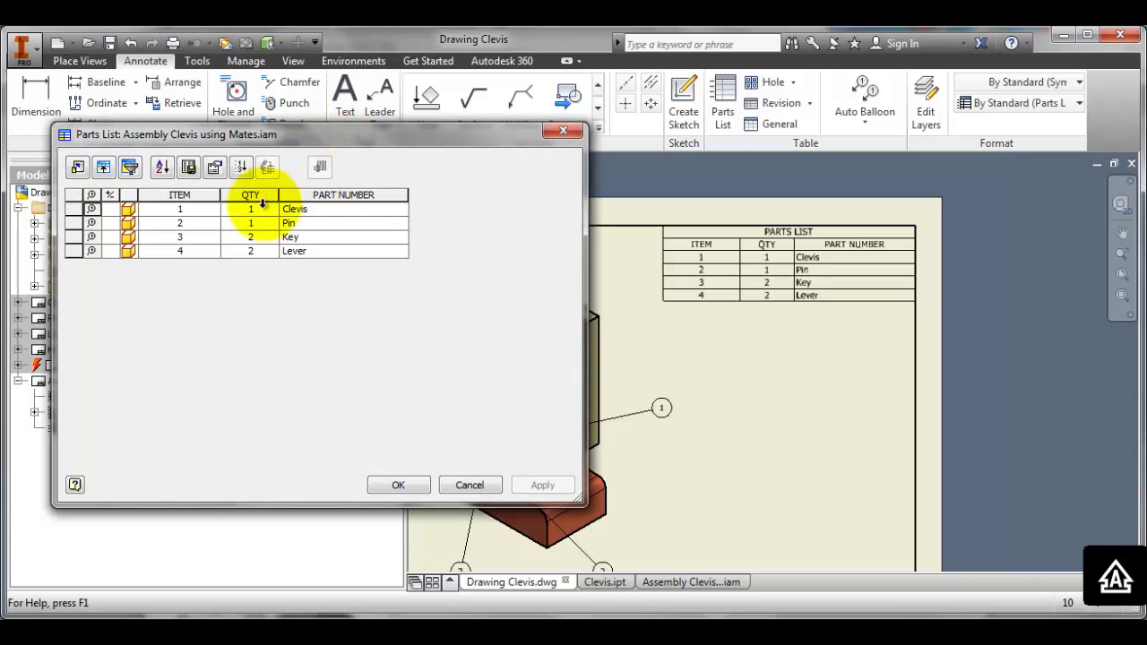
{"action": "left_click", "coordinate": [333, 196]}
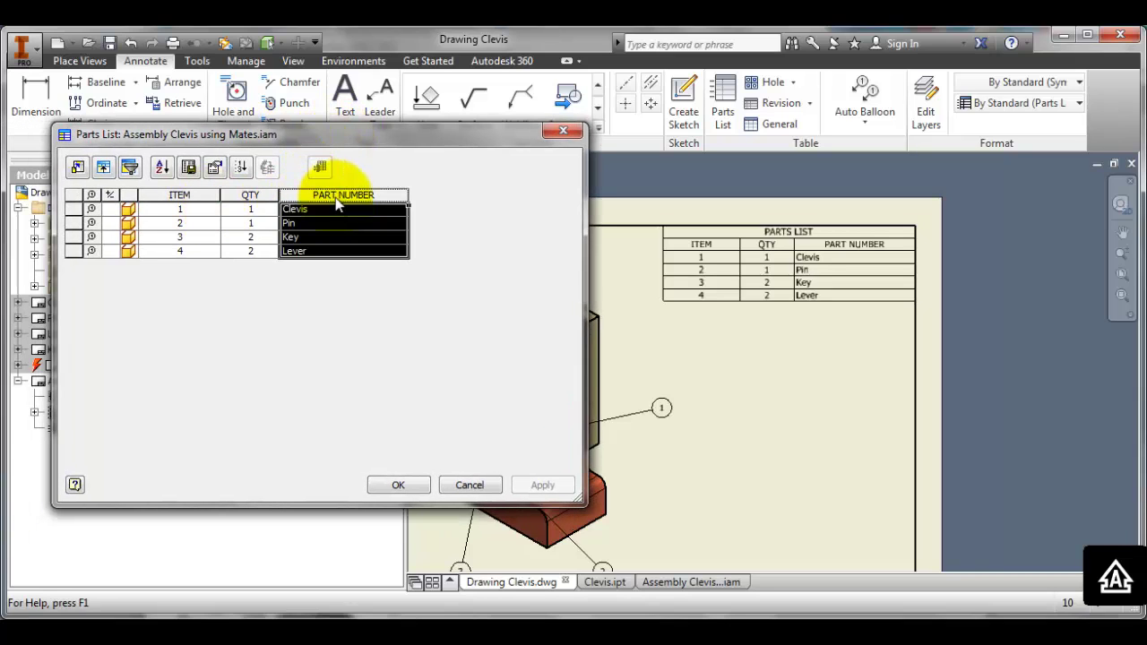
{"action": "right_click", "coordinate": [336, 199]}
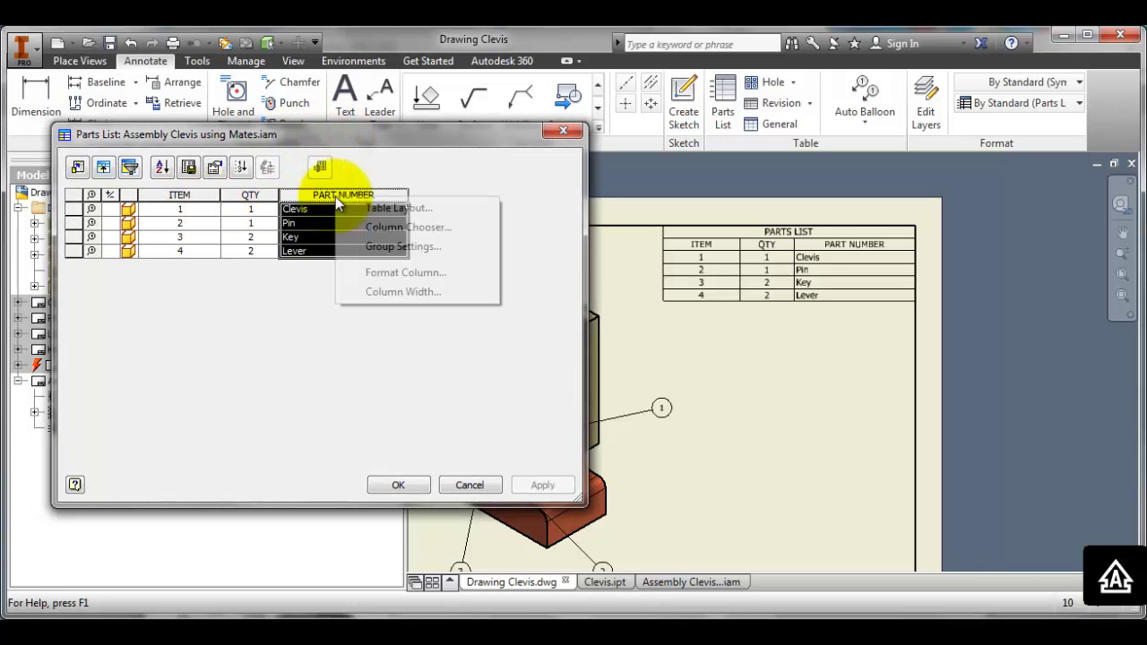
{"action": "left_click", "coordinate": [380, 273]}
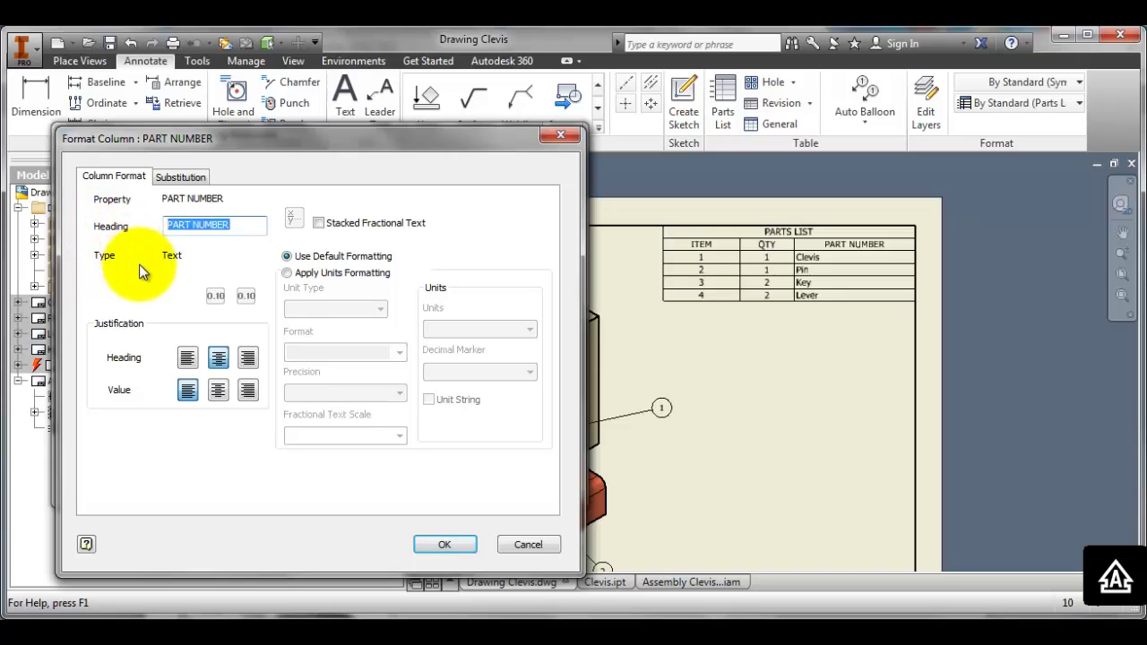
{"action": "type", "text": "DESCRIPTIO"}
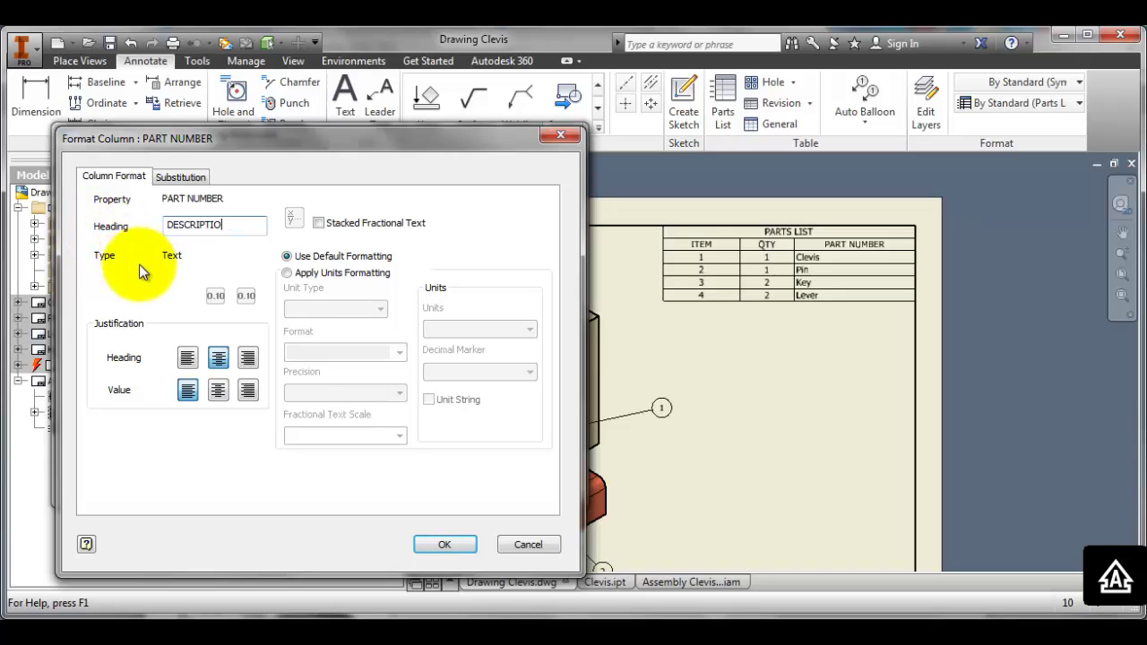
{"action": "type", "text": "N"}
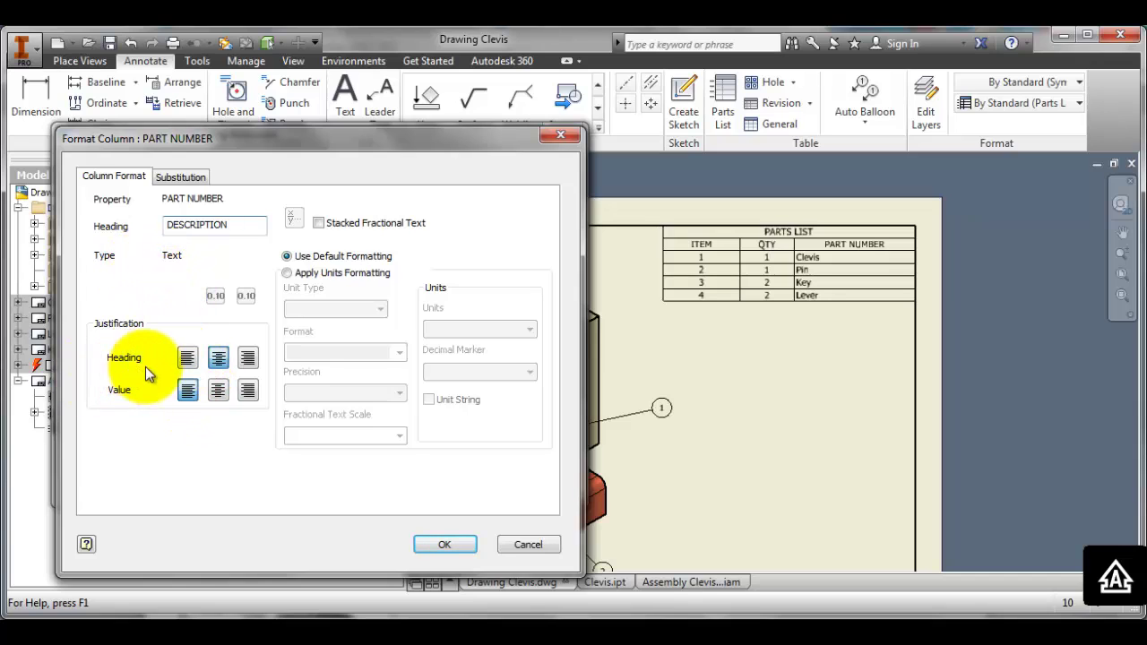
Set the column heading's justification to centred, apply the format to the parts list and finish editing it.
{"action": "left_click", "coordinate": [217, 358]}
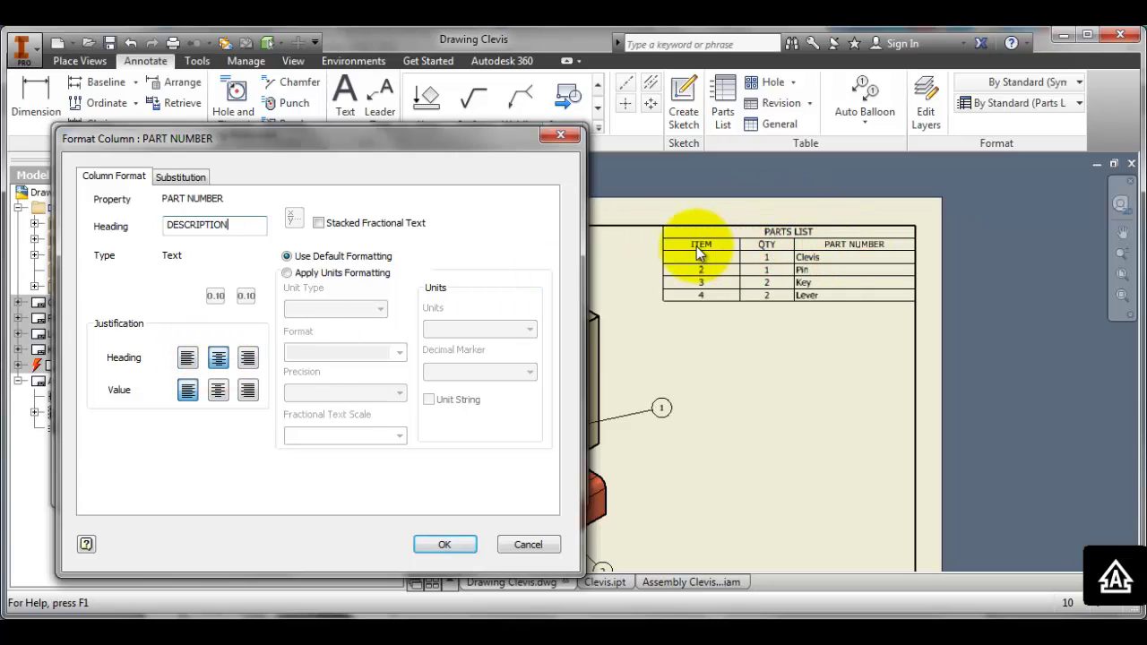
{"action": "left_click", "coordinate": [188, 358]}
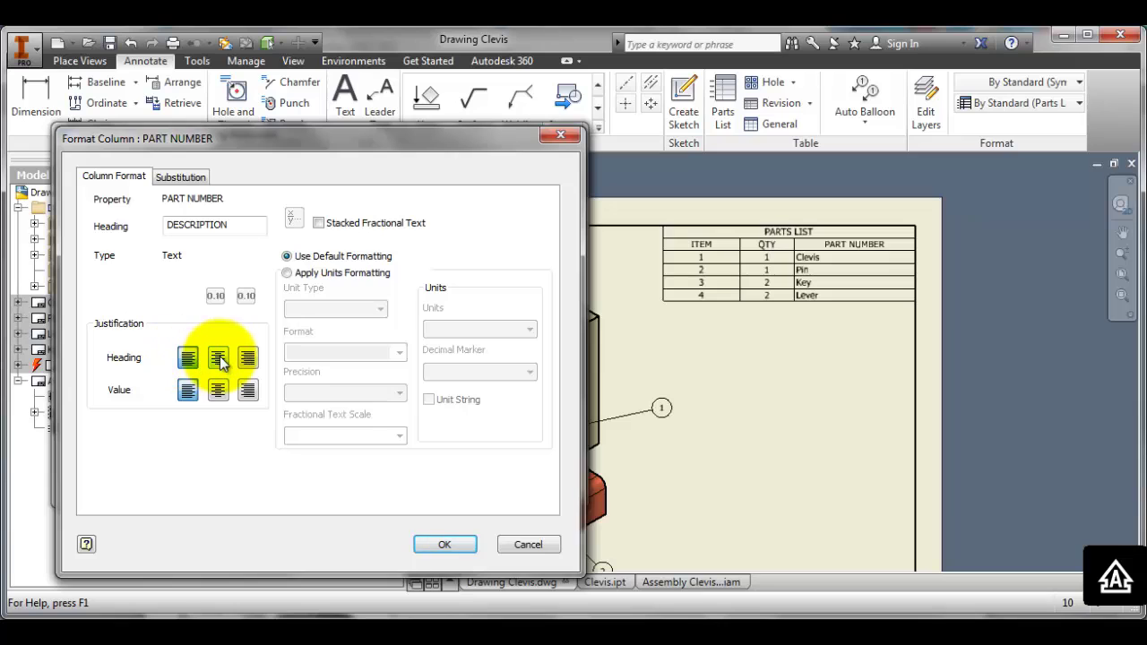
{"action": "left_click", "coordinate": [218, 357]}
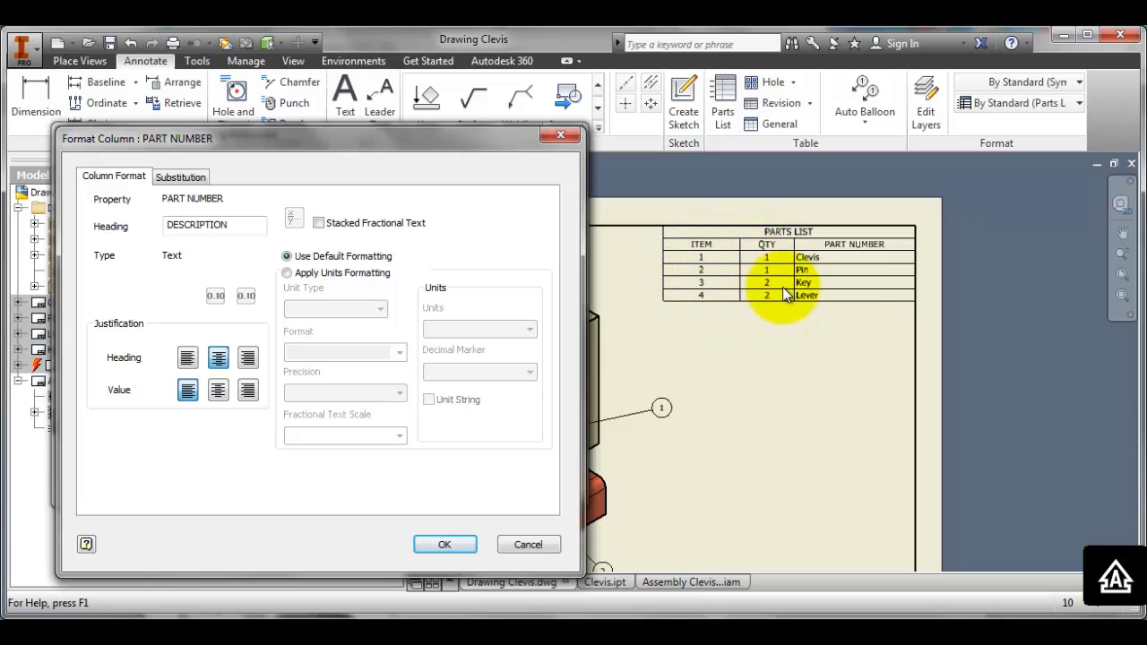
{"action": "left_click", "coordinate": [436, 543]}
{"action": "left_click", "coordinate": [535, 484]}
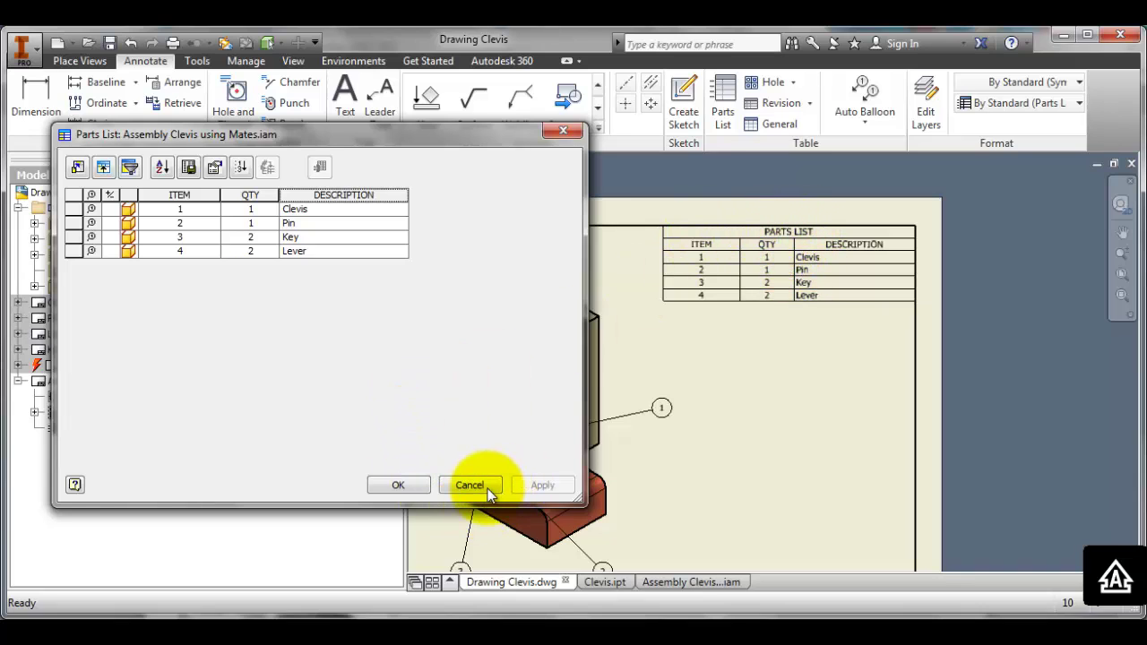
{"action": "left_click", "coordinate": [399, 485]}
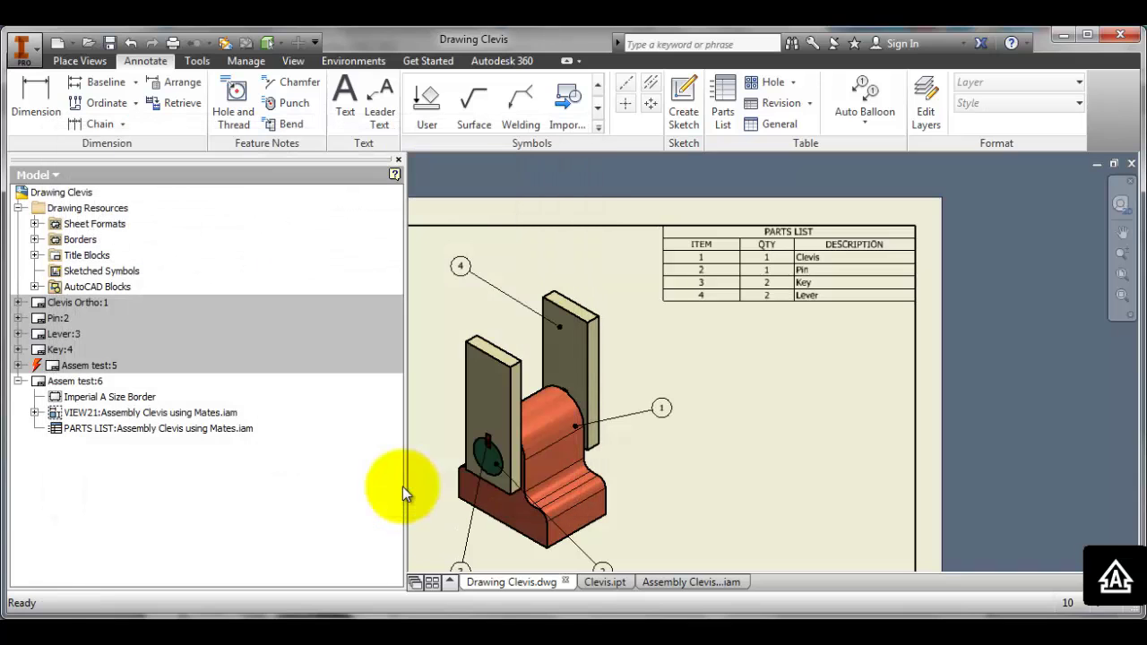
Create a new sheet with date 06/10/15, scale NTS, drawing number 1 and the title COVER SHEET.
{"action": "scroll", "coordinate": [659, 378], "scroll_direction": "down", "scroll_amount": 3}
{"action": "scroll", "coordinate": [762, 325], "scroll_direction": "up", "scroll_amount": 6}
{"action": "scroll", "coordinate": [772, 408], "scroll_direction": "down", "scroll_amount": 6}
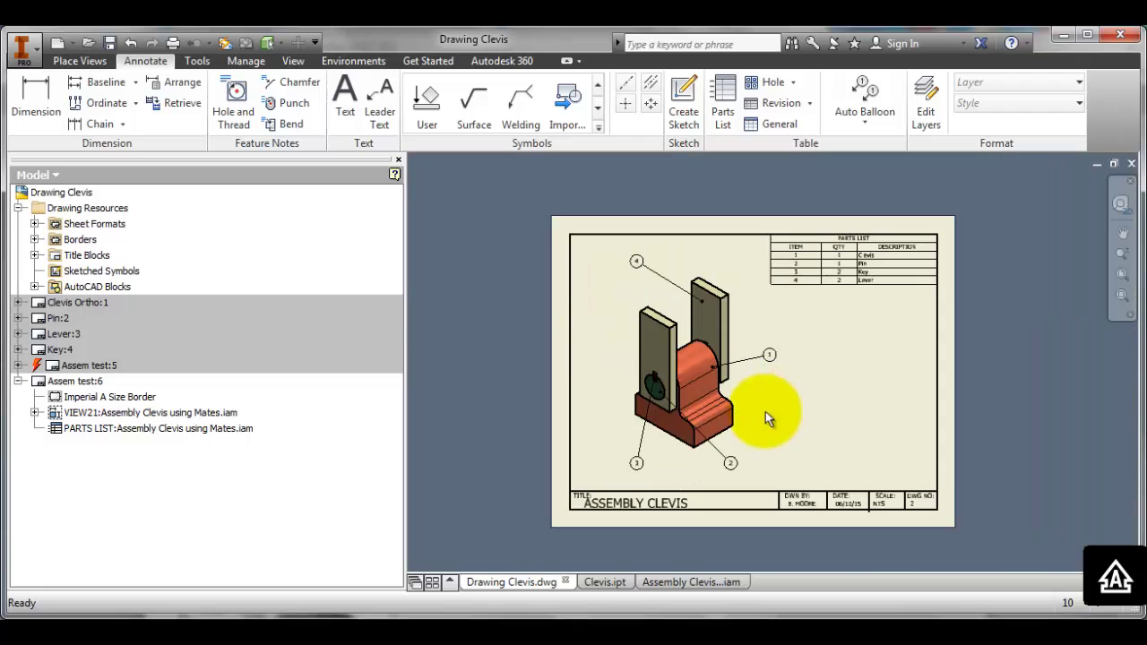
{"action": "mouse_move", "coordinate": [780, 422]}
{"action": "middle_mouse_down"}
{"action": "mouse_move", "coordinate": [725, 414]}
{"action": "mouse_move", "coordinate": [693, 394]}
{"action": "middle_mouse_up"}
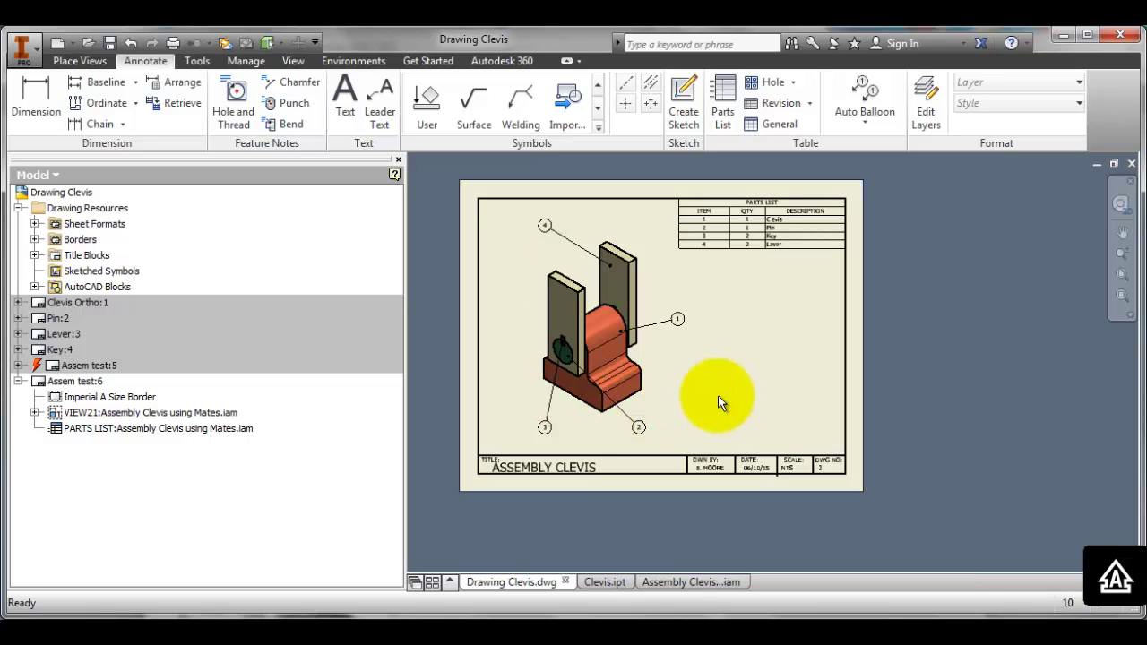
{"action": "right_click", "coordinate": [106, 491]}
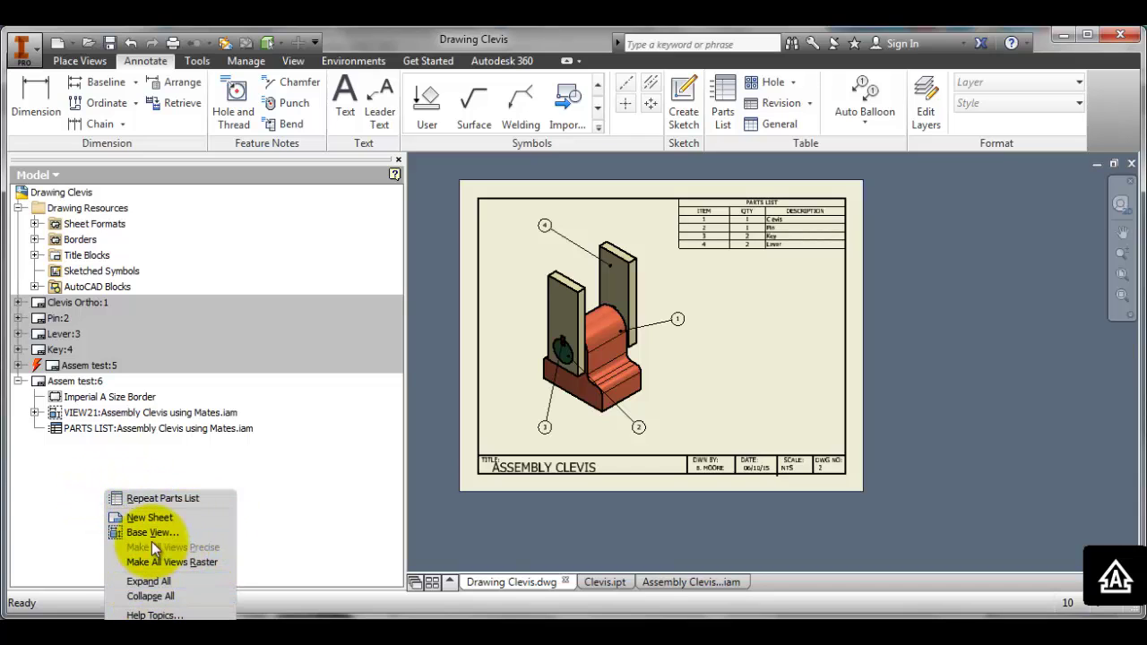
{"action": "left_click", "coordinate": [148, 517]}
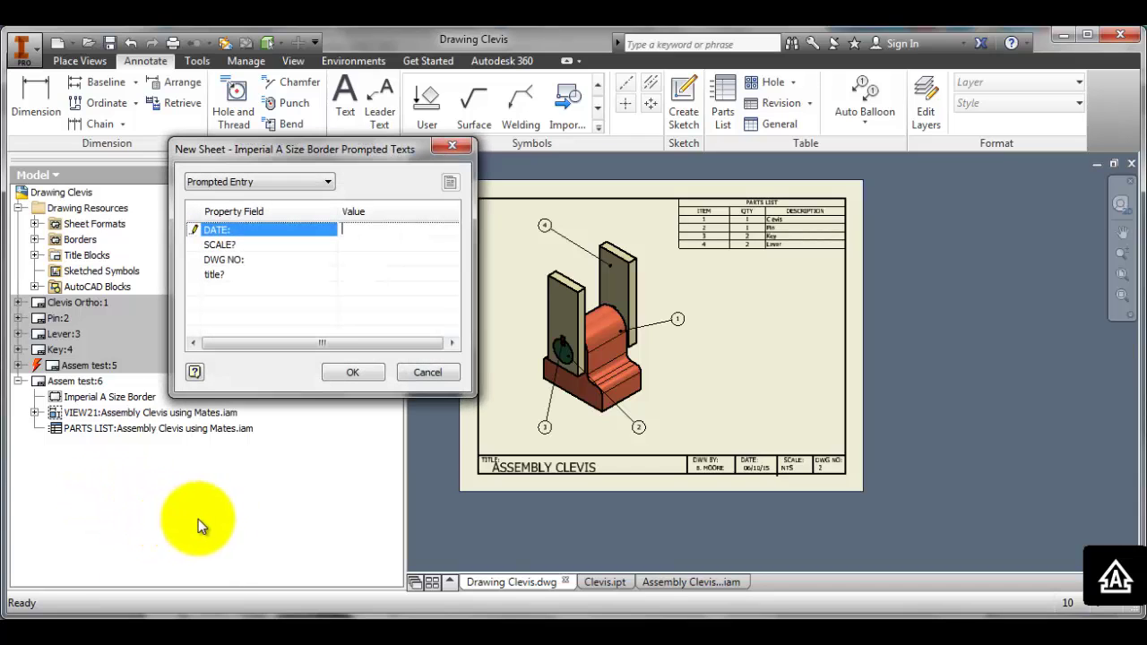
{"action": "left_click", "coordinate": [373, 248]}
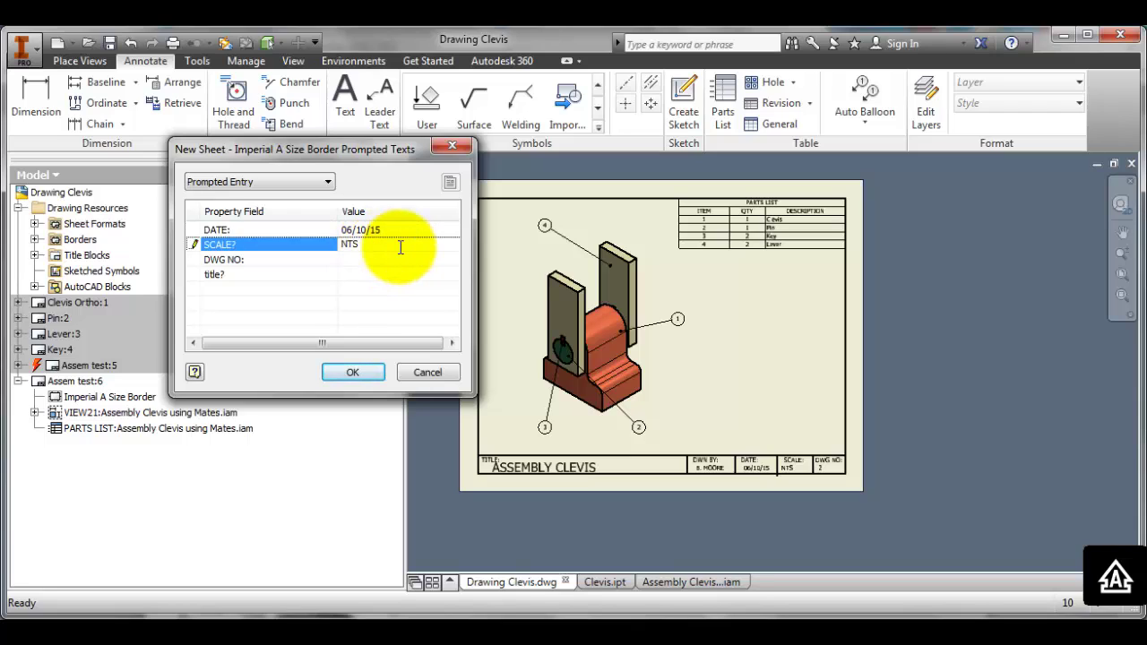
{"action": "left_click", "coordinate": [382, 259]}
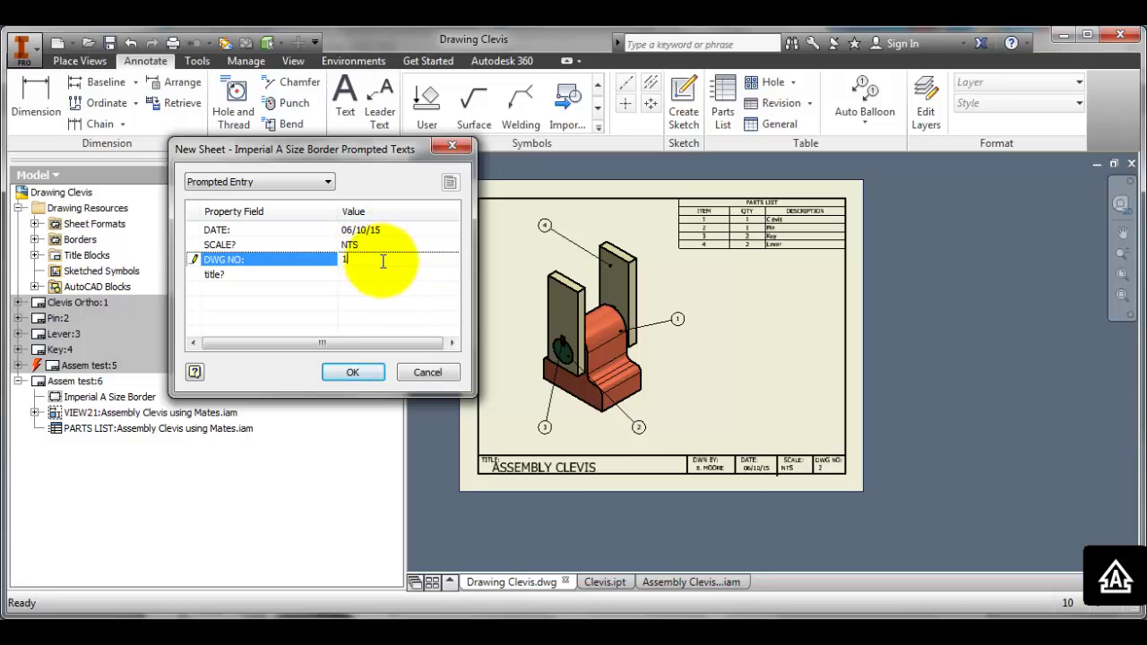
{"action": "left_click", "coordinate": [350, 276]}
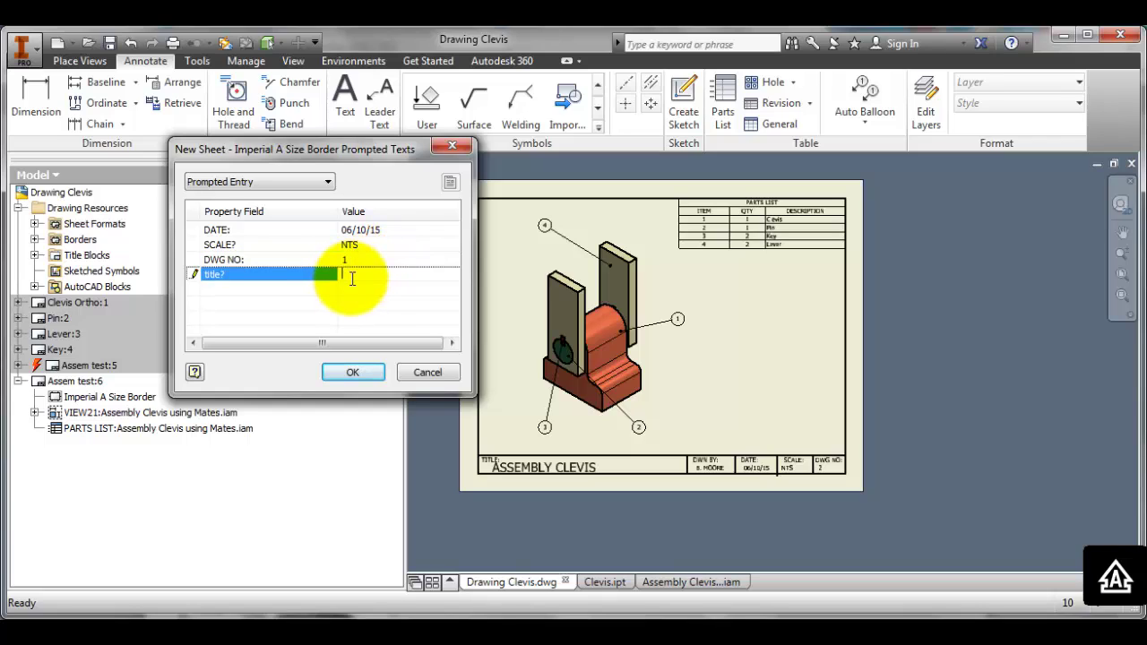
{"action": "left_click", "coordinate": [359, 374]}
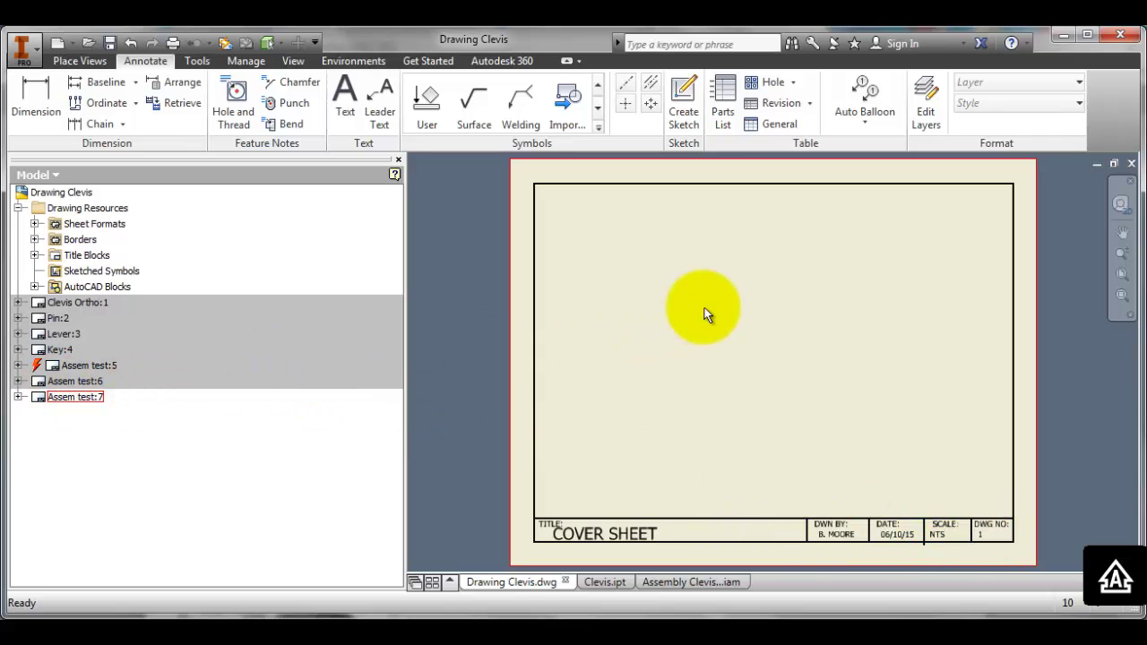
Place an Iso Top Right base view of Assembly Clevis using Mates in the upper middle of the cover sheet.
{"action": "left_click", "coordinate": [79, 60]}
{"action": "left_click", "coordinate": [25, 94]}
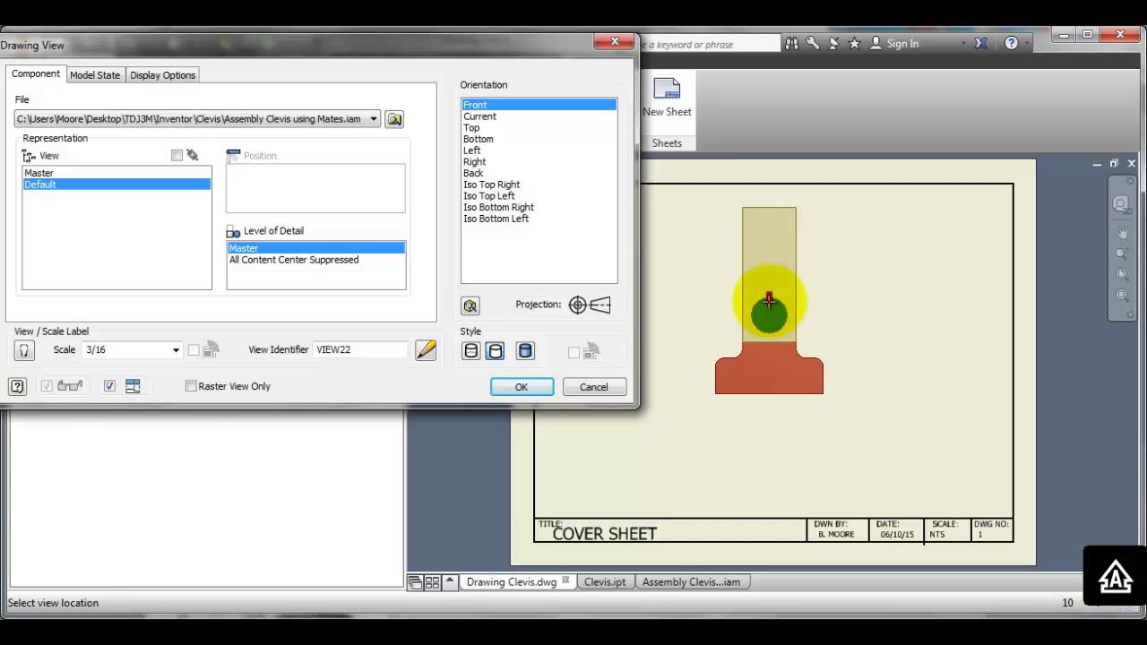
{"action": "left_click", "coordinate": [493, 186]}
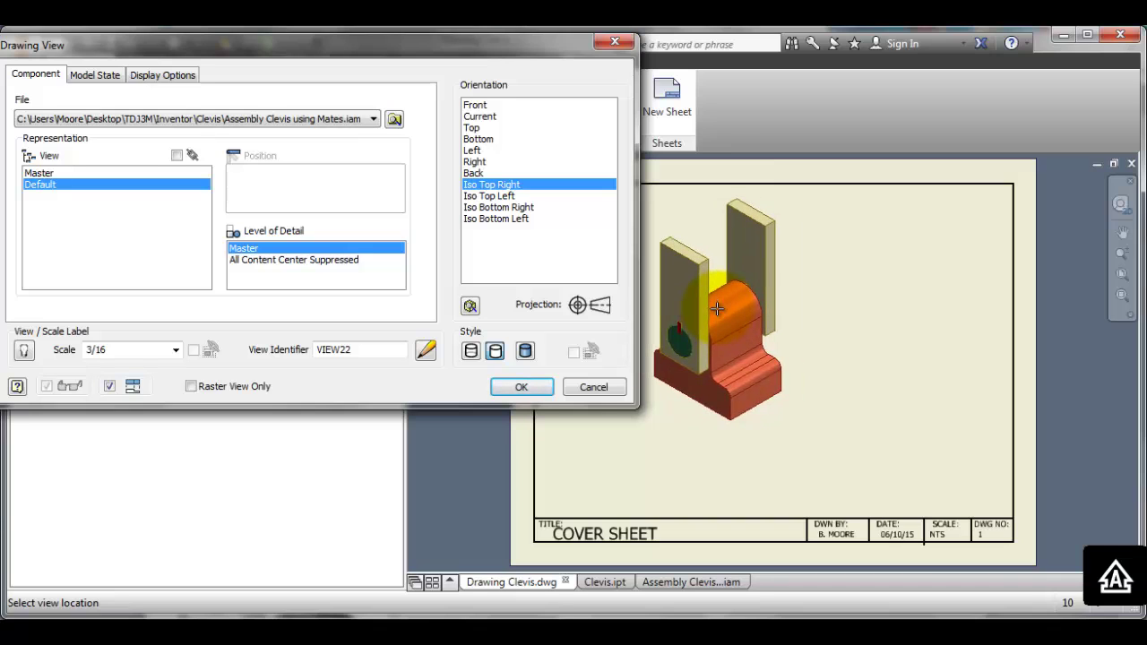
{"action": "left_click", "coordinate": [710, 300]}
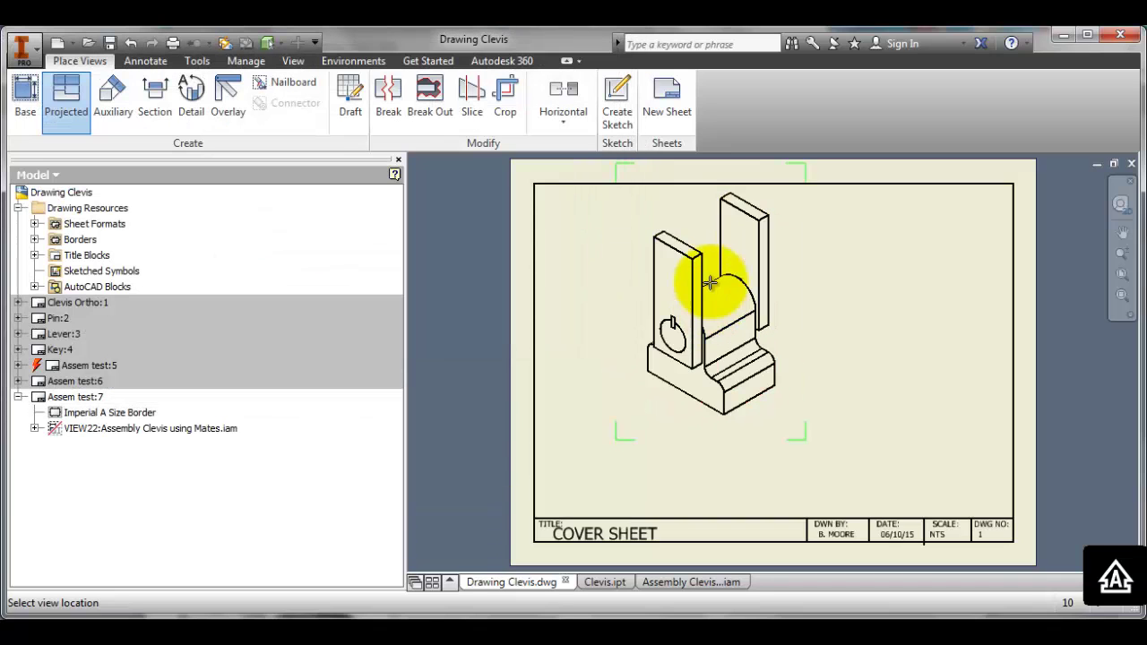
{"action": "left_click", "coordinate": [711, 256]}
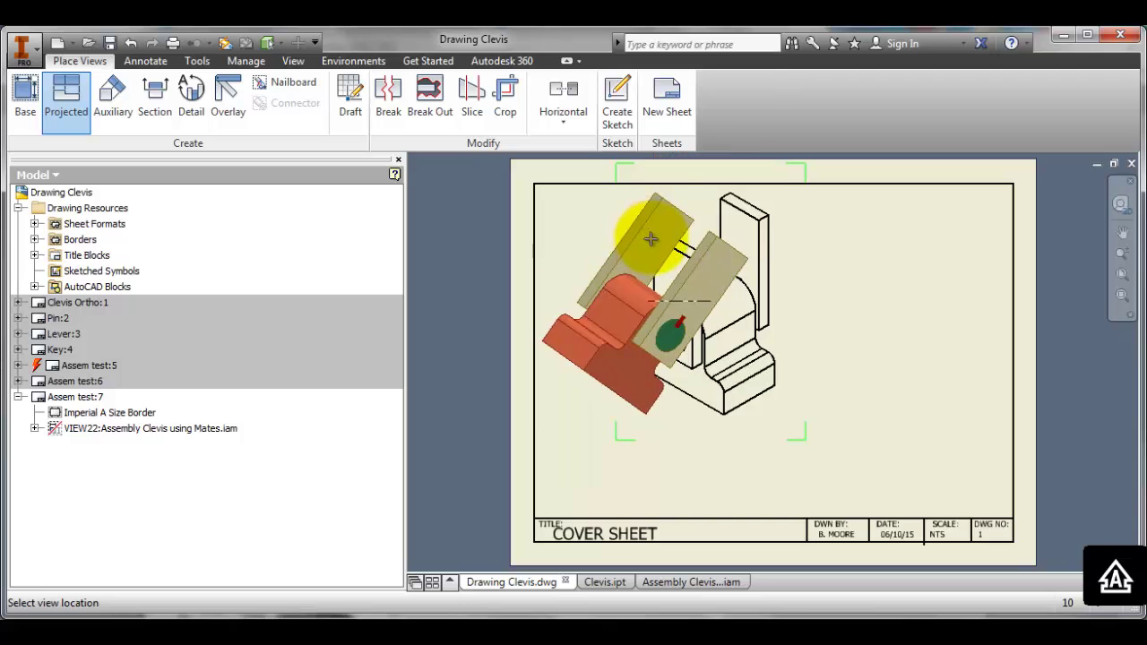
Change the assembly view's style on the cover sheet to shaded.
{"action": "double_click", "coordinate": [646, 217]}
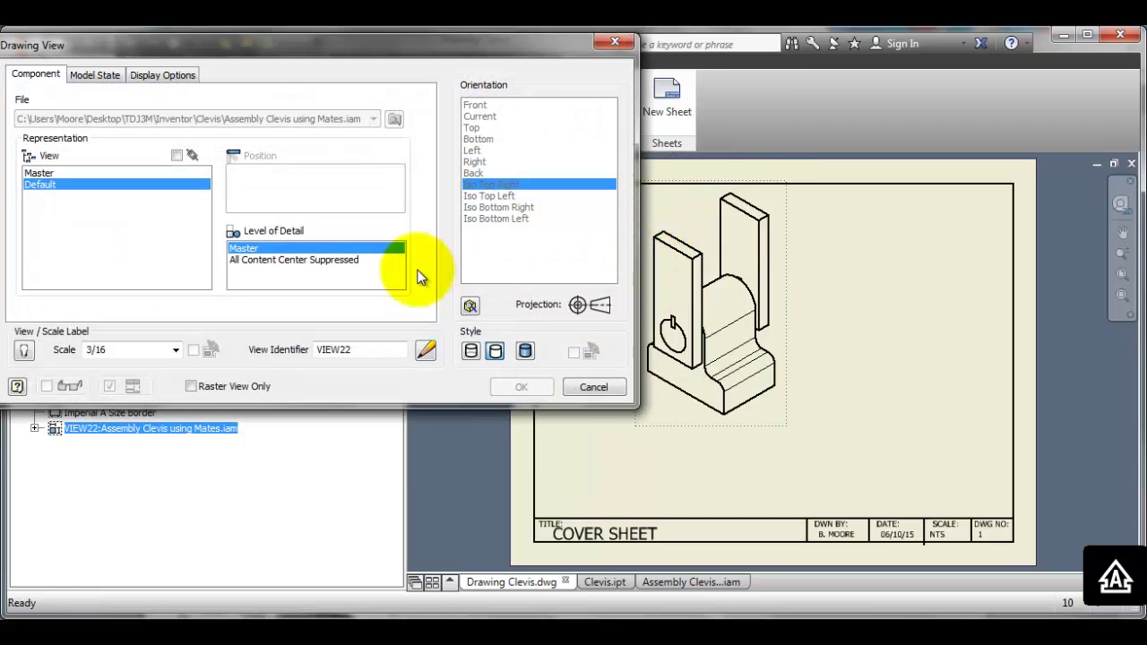
{"action": "left_click", "coordinate": [527, 353]}
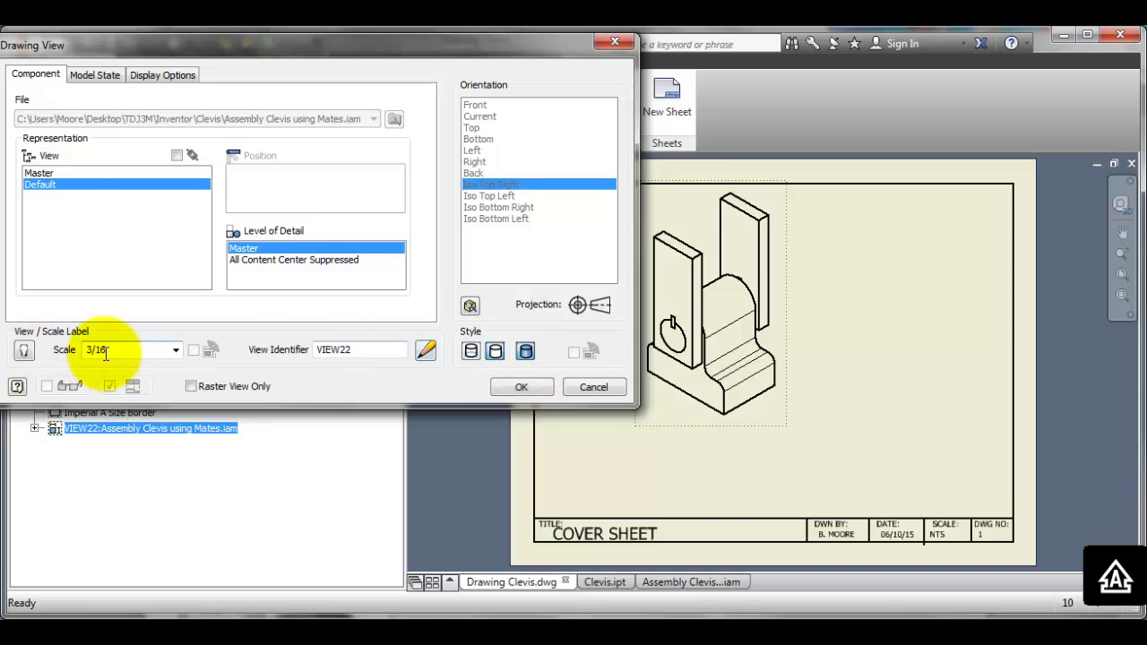
{"action": "left_click", "coordinate": [526, 388]}
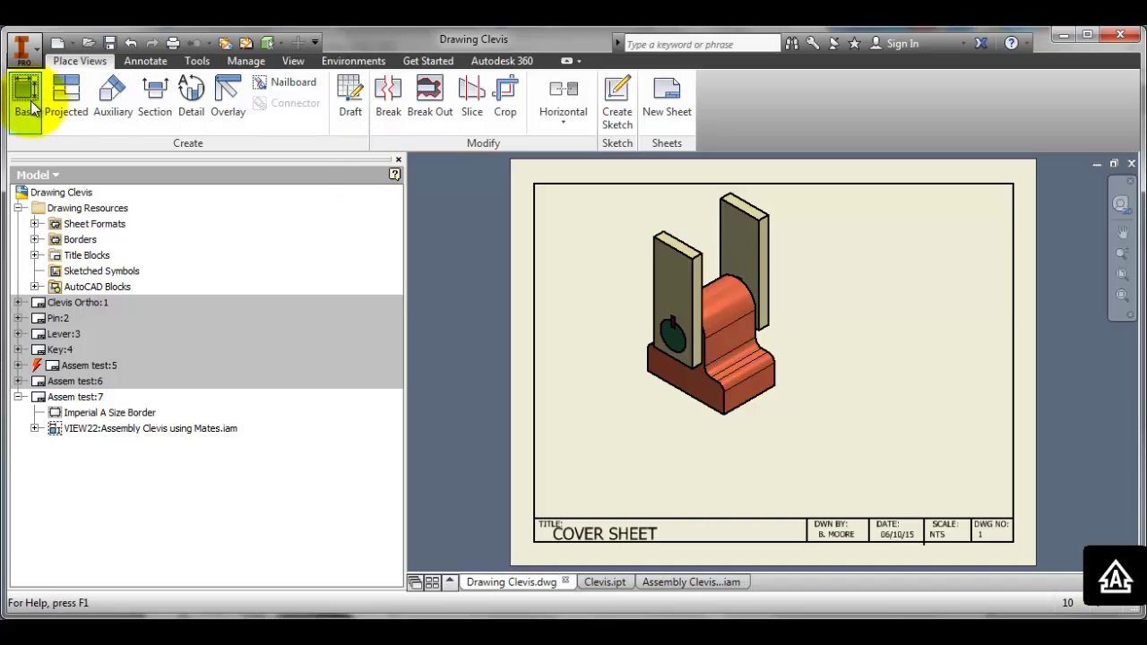
Place an Iso Top Right base view of Clevis.ipt in the lower-right area of the cover sheet, without projected views.
{"action": "left_click", "coordinate": [27, 100]}
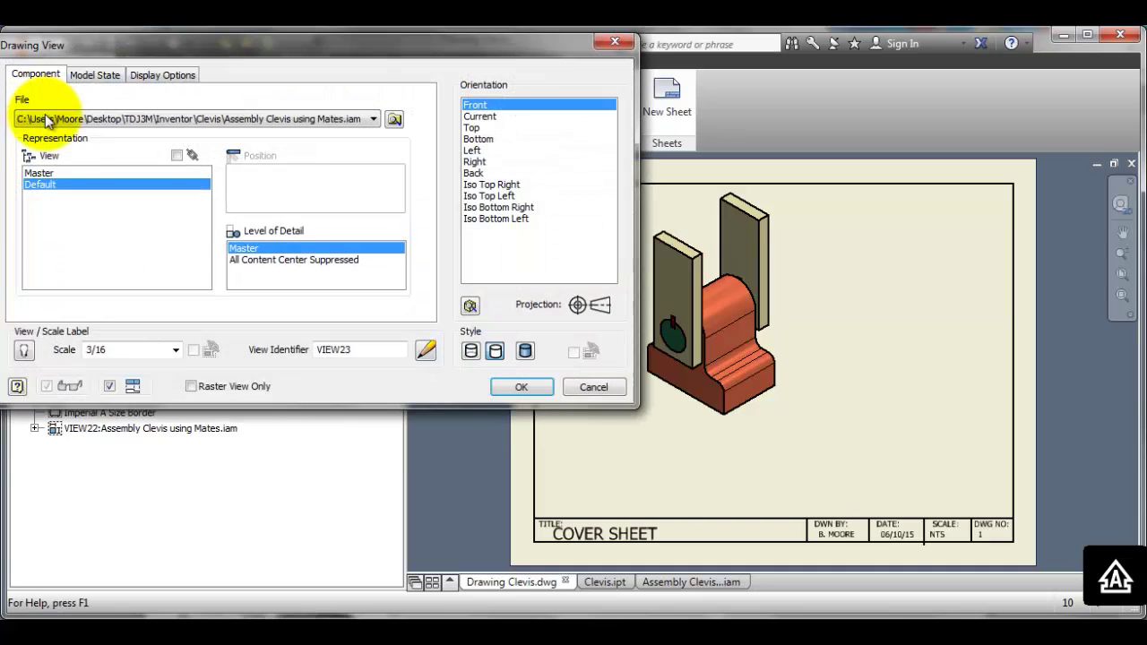
{"action": "left_click", "coordinate": [395, 121]}
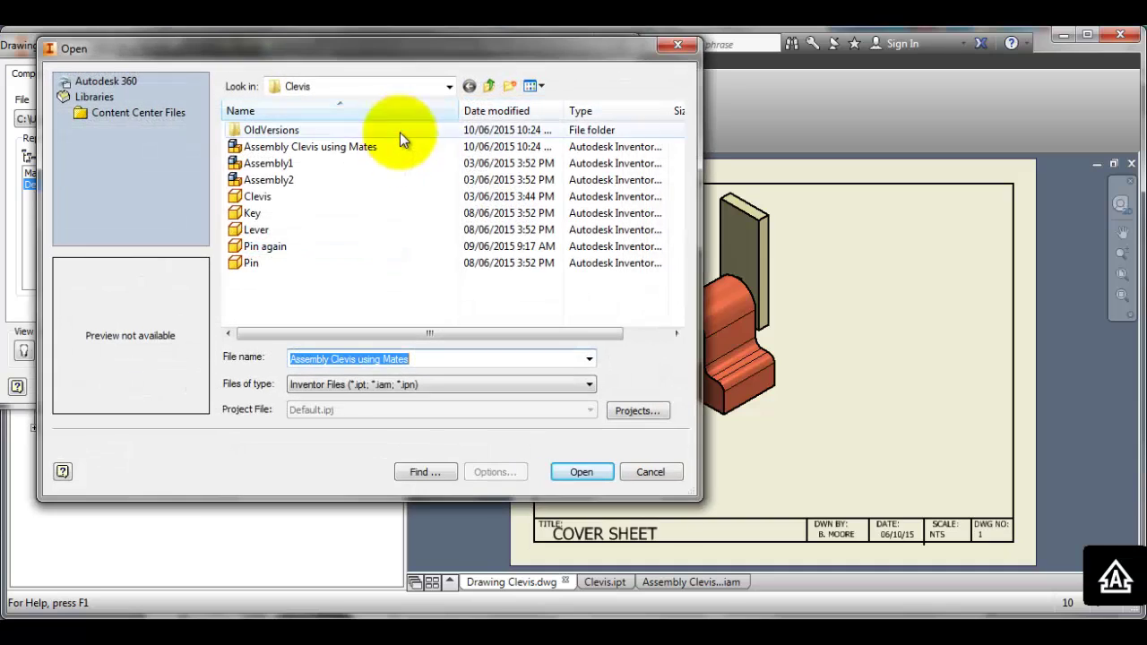
{"action": "left_click", "coordinate": [252, 196]}
{"action": "left_click", "coordinate": [581, 472]}
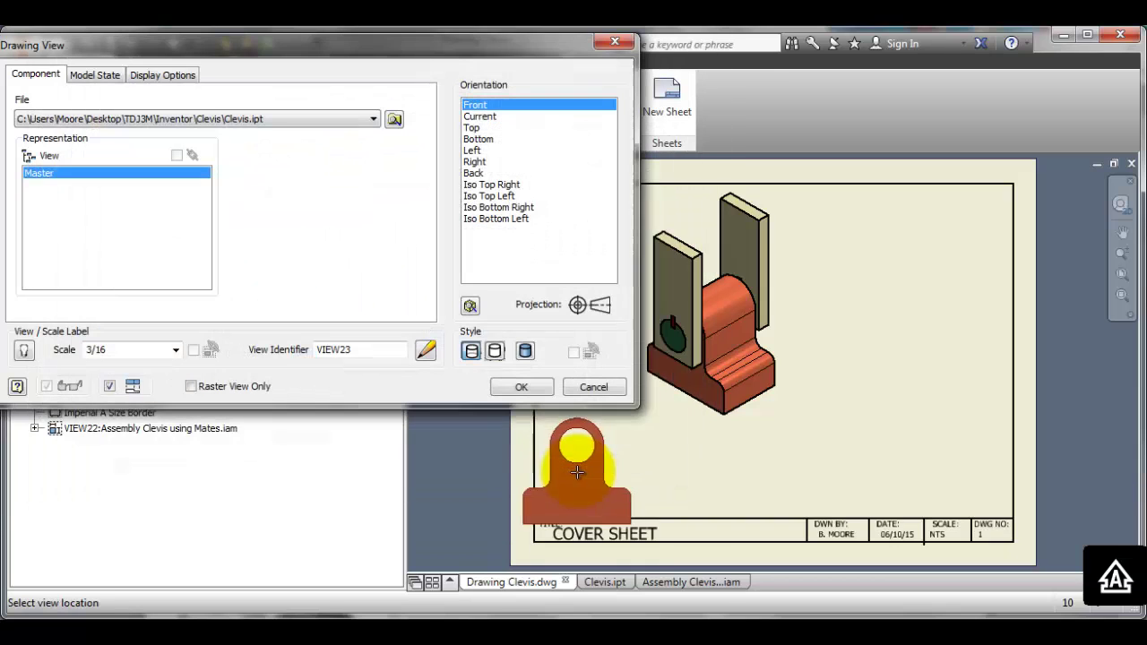
{"action": "left_click", "coordinate": [483, 196]}
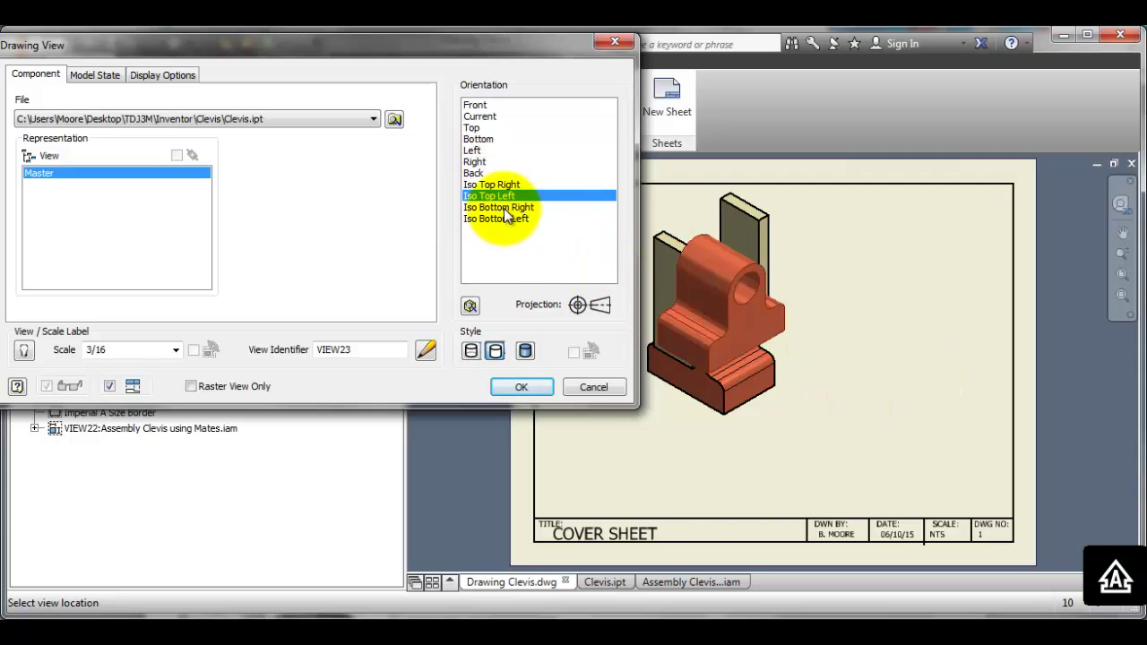
{"action": "left_click", "coordinate": [500, 185]}
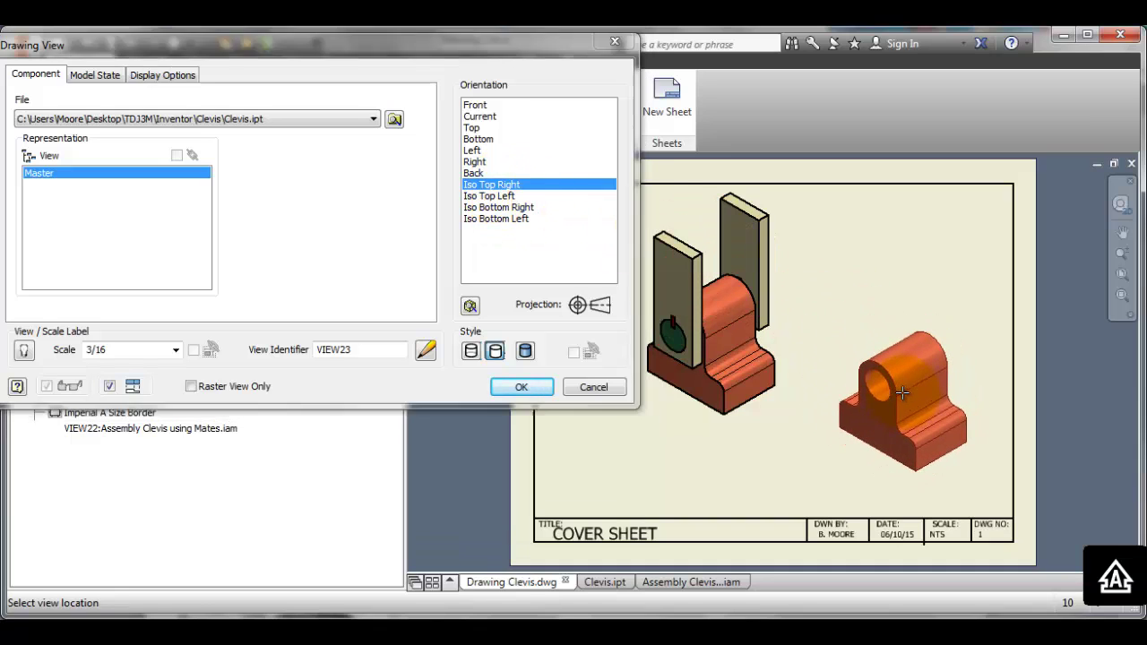
{"action": "left_click", "coordinate": [902, 392]}
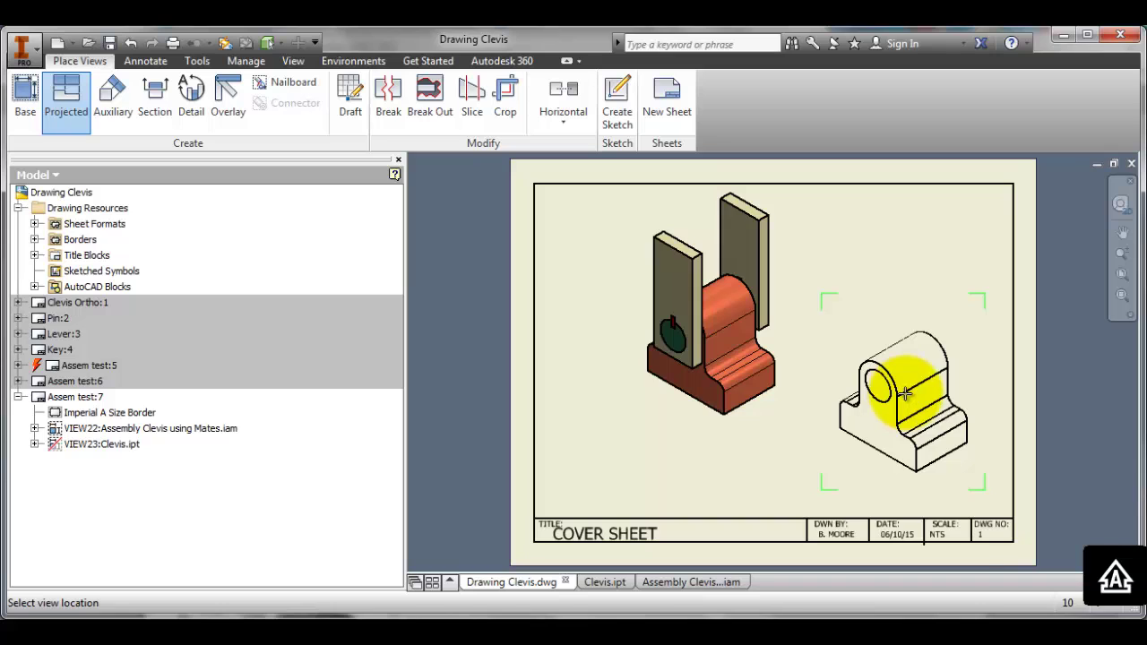
{"action": "key", "text": "Escape"}
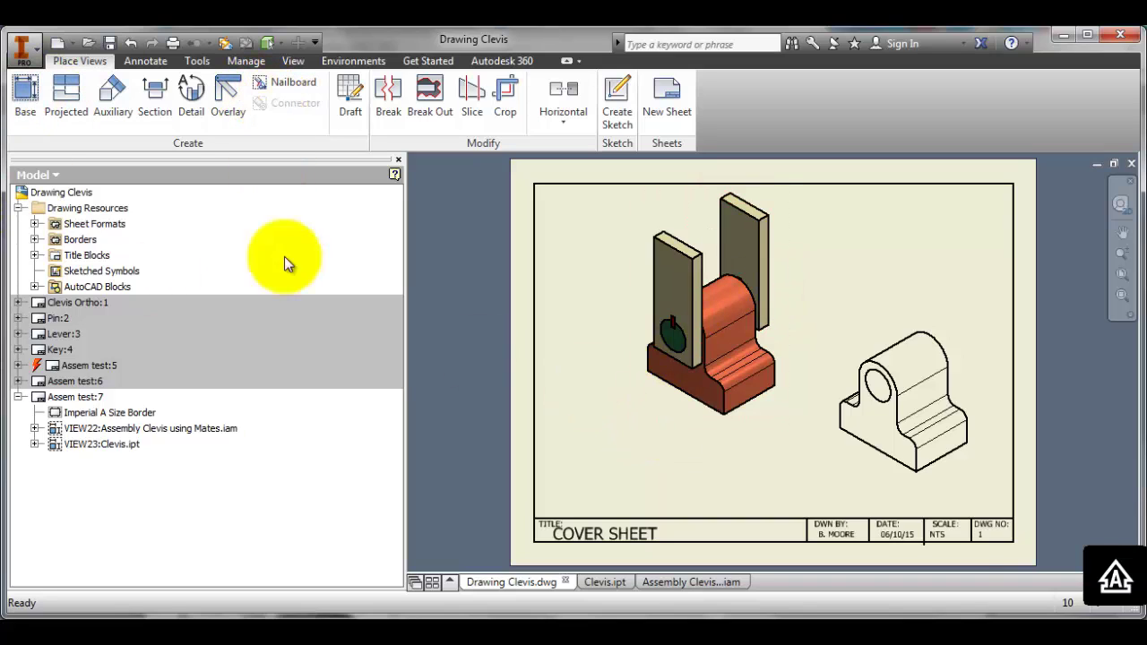
Add the underlined note CLEVIS ASSEMBLY PROJECT at 0.25 in text size below the assembly view, above the title block.
{"action": "left_click", "coordinate": [147, 63]}
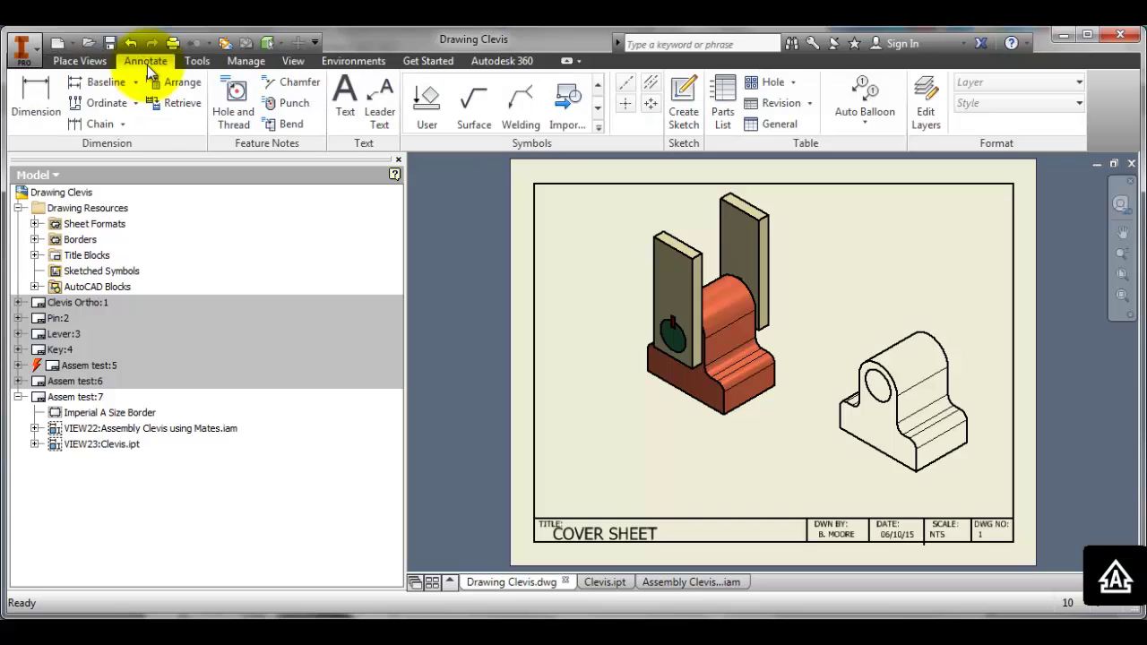
{"action": "left_click", "coordinate": [344, 103]}
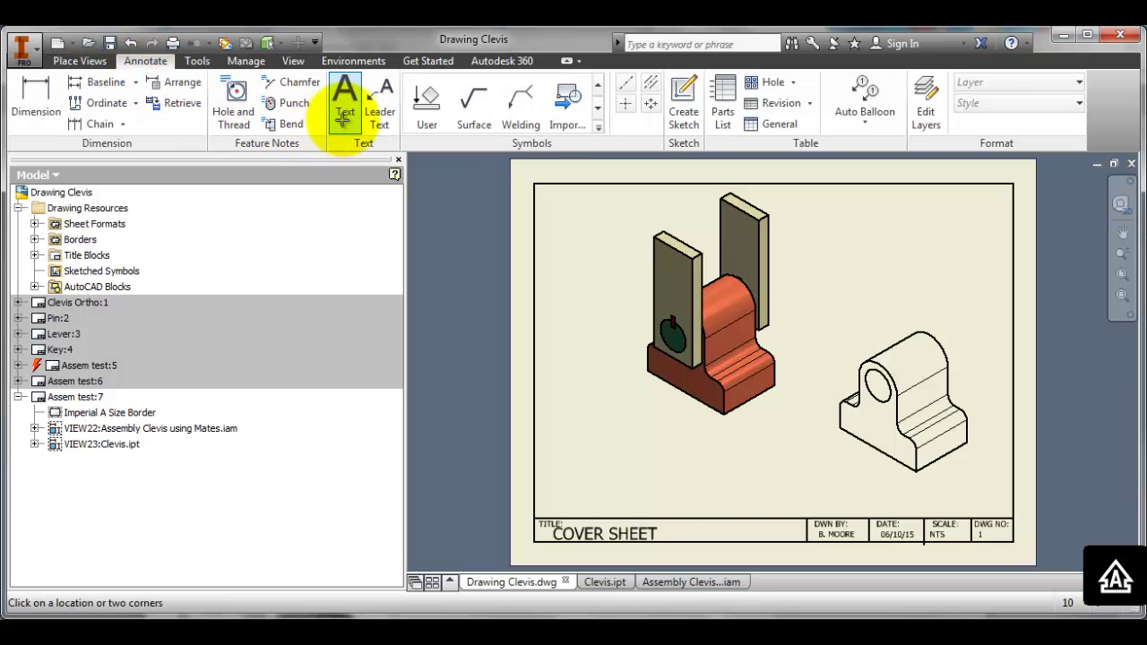
{"action": "left_click", "coordinate": [664, 488]}
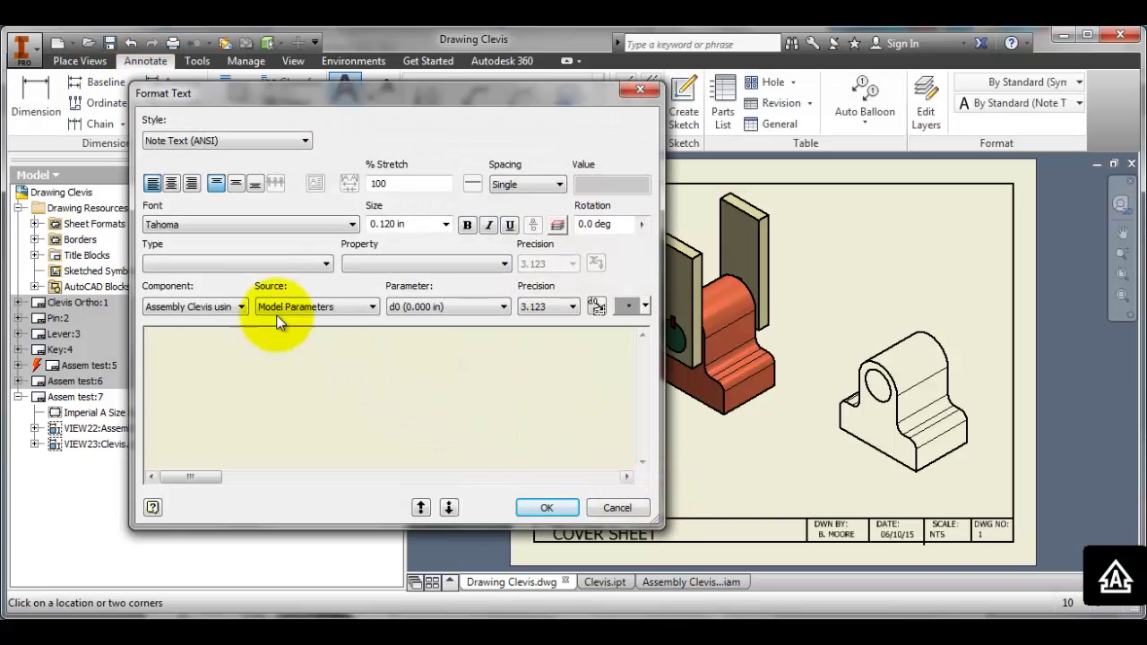
{"action": "left_click", "coordinate": [445, 225]}
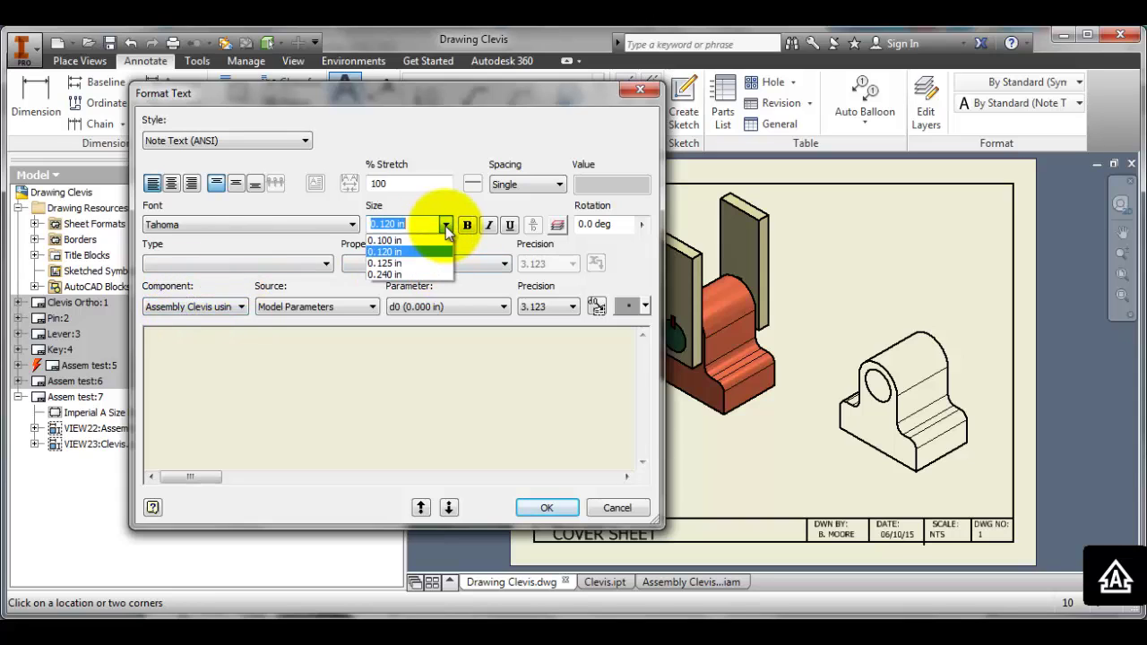
{"action": "left_click", "coordinate": [439, 226]}
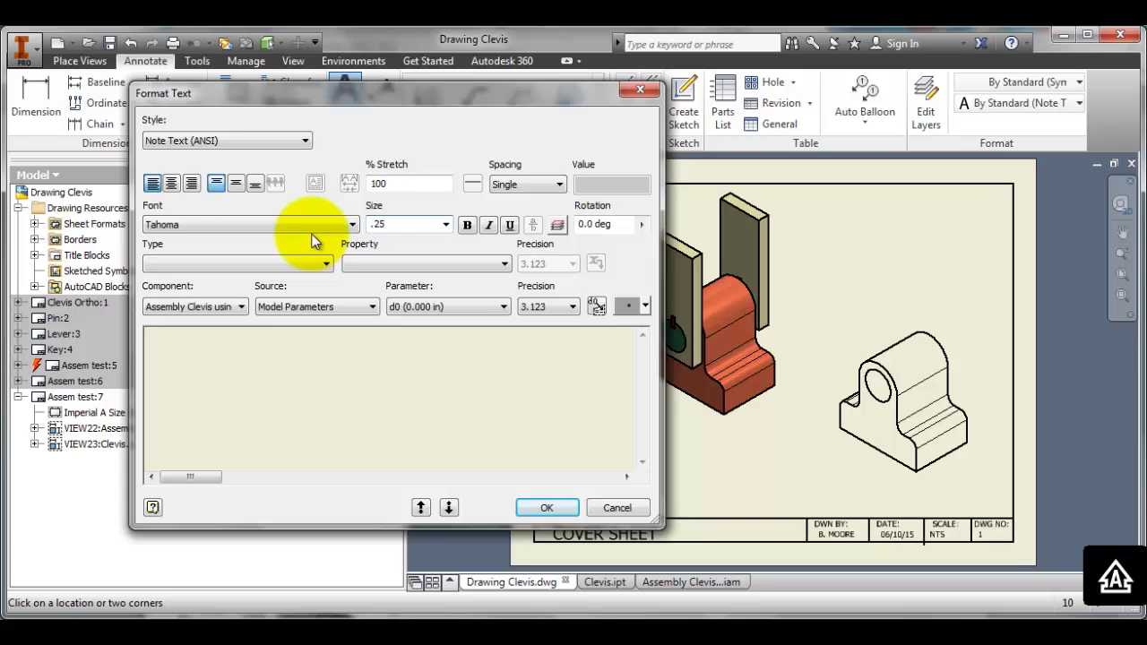
{"action": "type", "text": ".25"}
{"action": "left_click", "coordinate": [510, 225]}
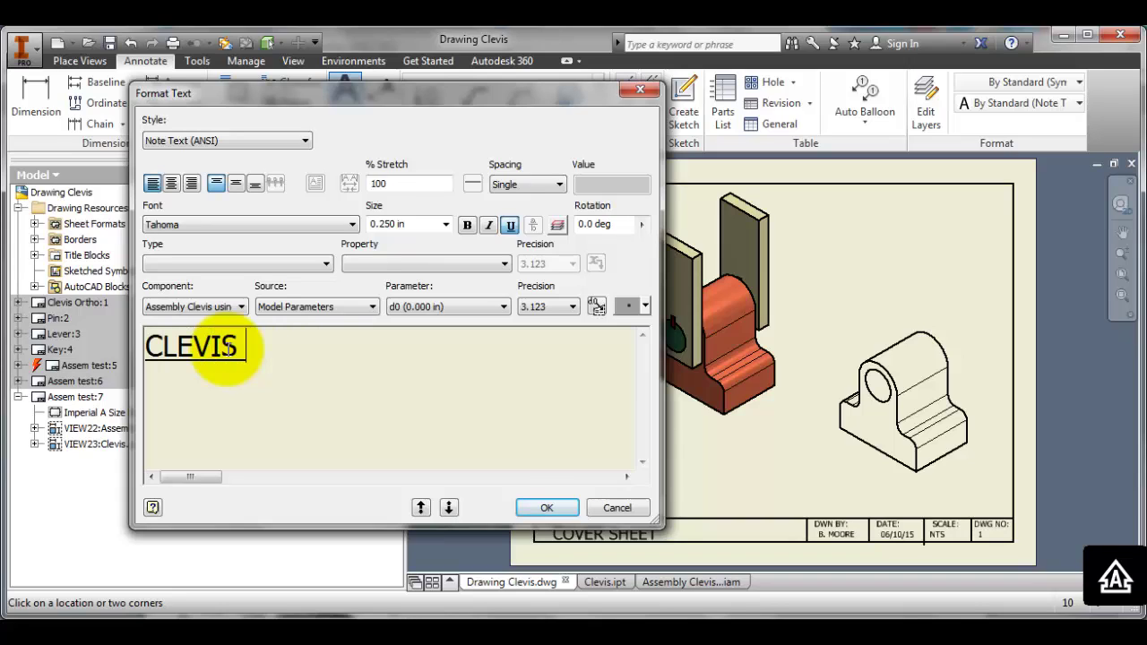
{"action": "type", "text": "EMBLY PROJECT"}
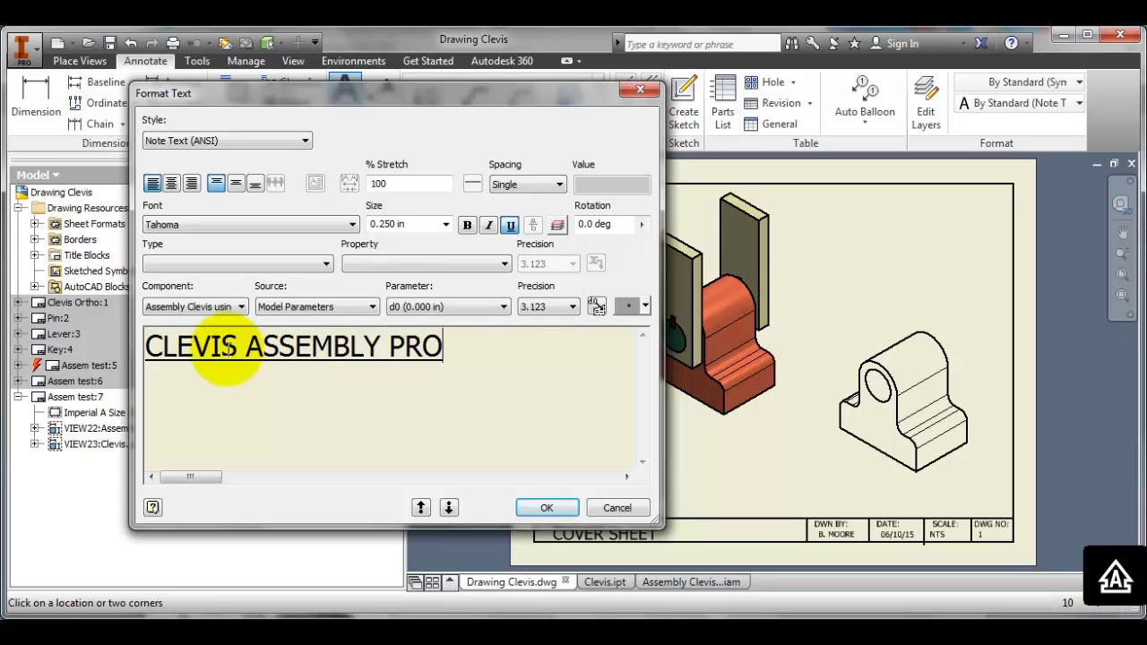
{"action": "left_click", "coordinate": [546, 505]}
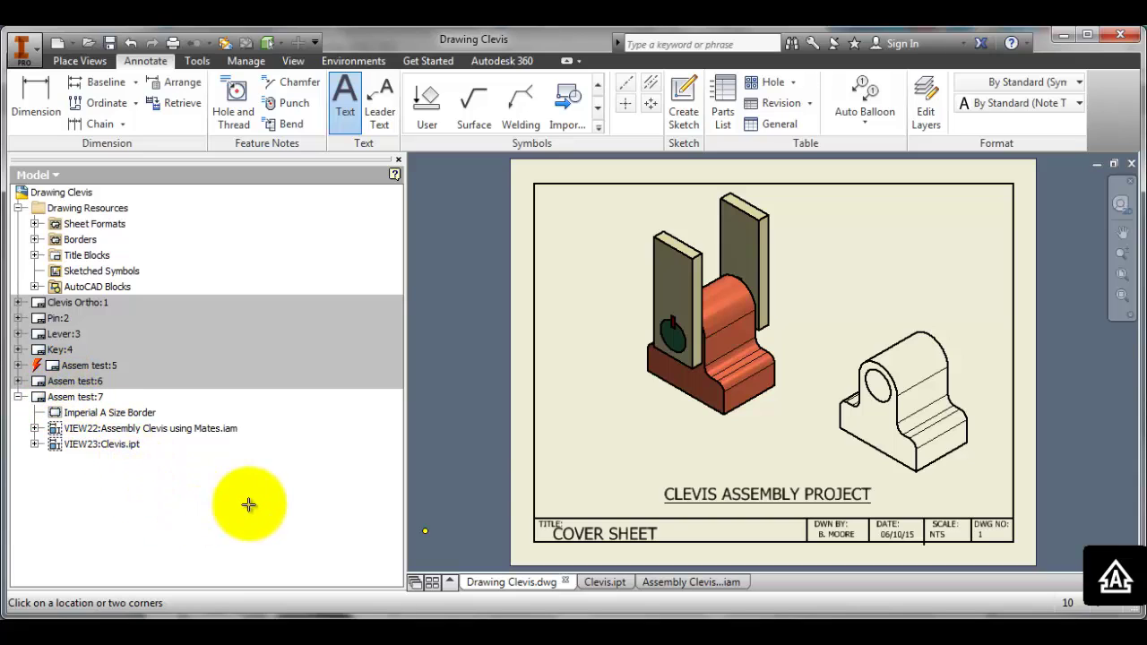
{"action": "key", "text": "Escape"}
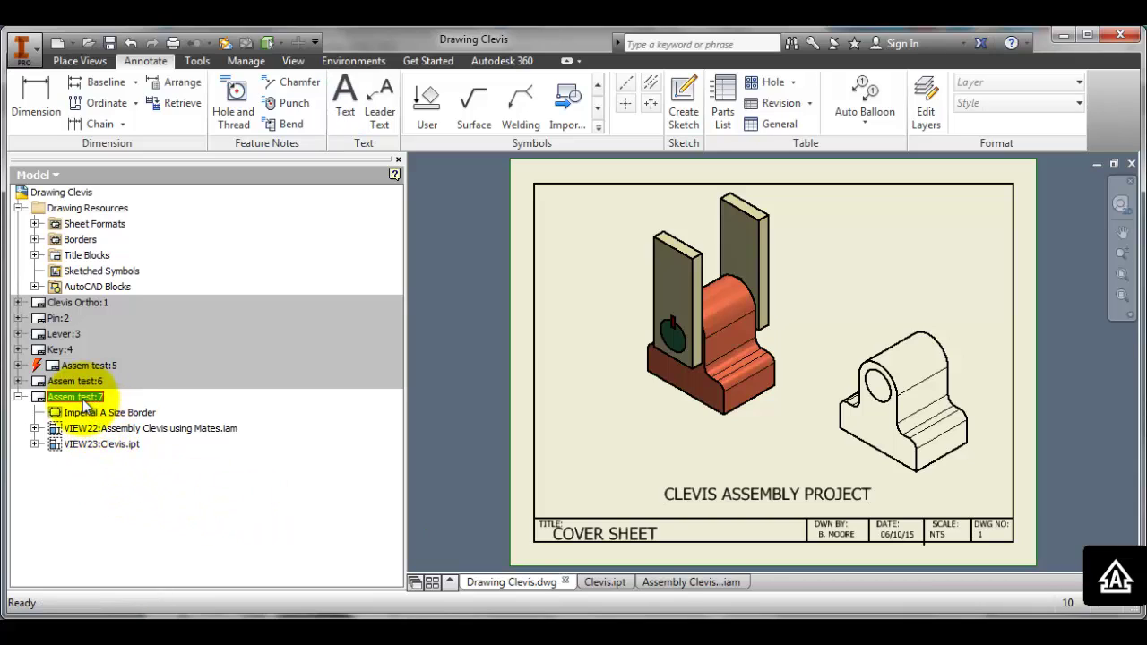
Rename the active sheet, Assem test:7, as Cover Sheet.
{"action": "type", "text": "c"}
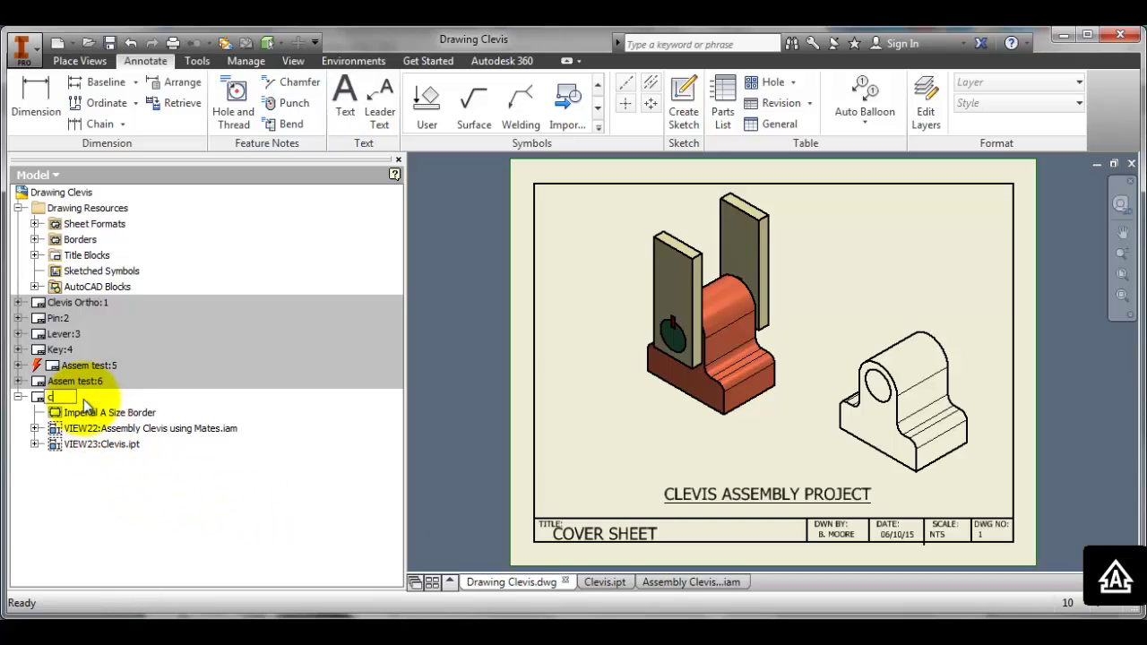
{"action": "key", "text": "BackSpace"}
{"action": "key", "text": "BackSpace"}
{"action": "type", "text": "Cover Sheet"}
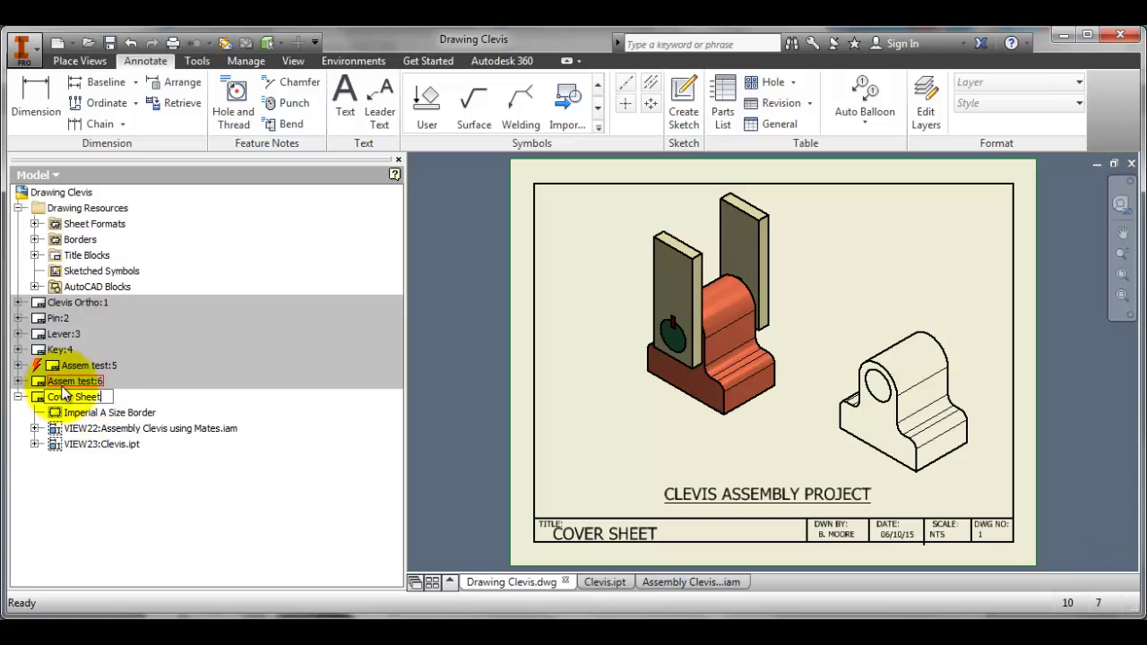
{"action": "key", "text": "Return"}
Activate the Assem test:6 sheet with the parts list and rename it Assembly Clevis.
{"action": "double_click", "coordinate": [77, 382]}
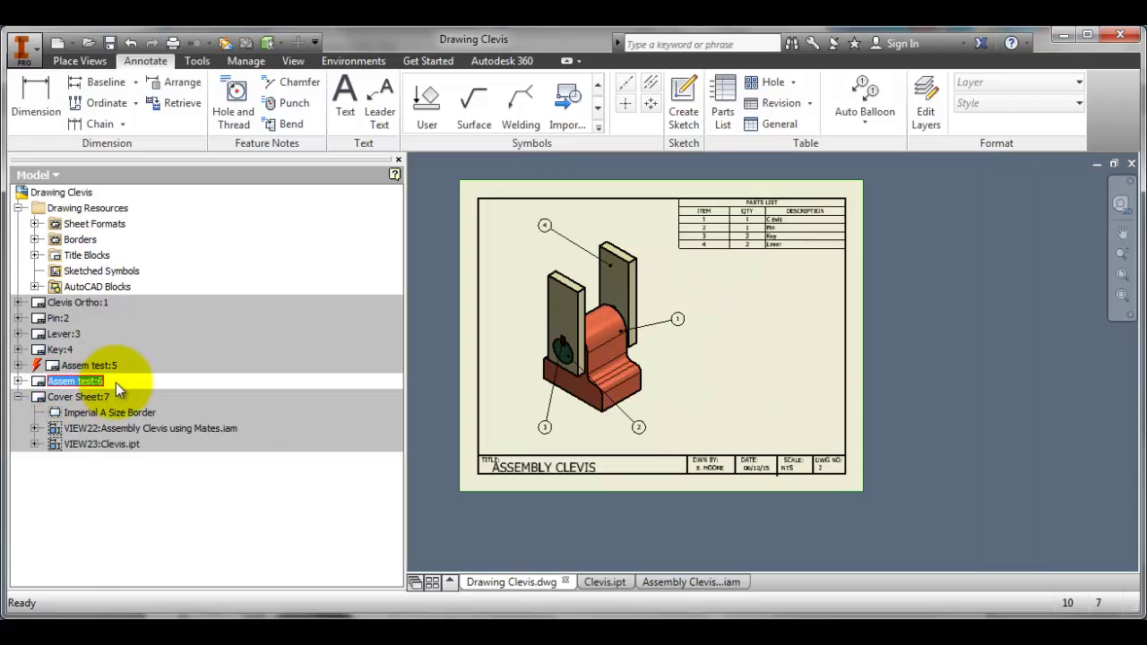
{"action": "key", "text": "Return"}
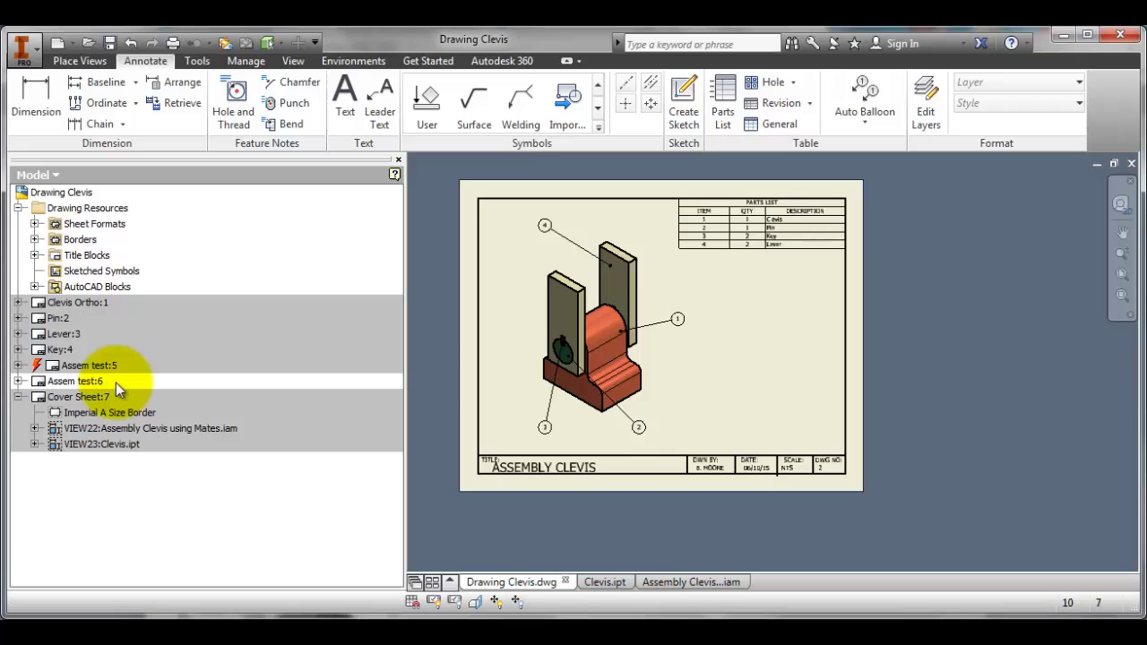
{"action": "key", "text": "s"}
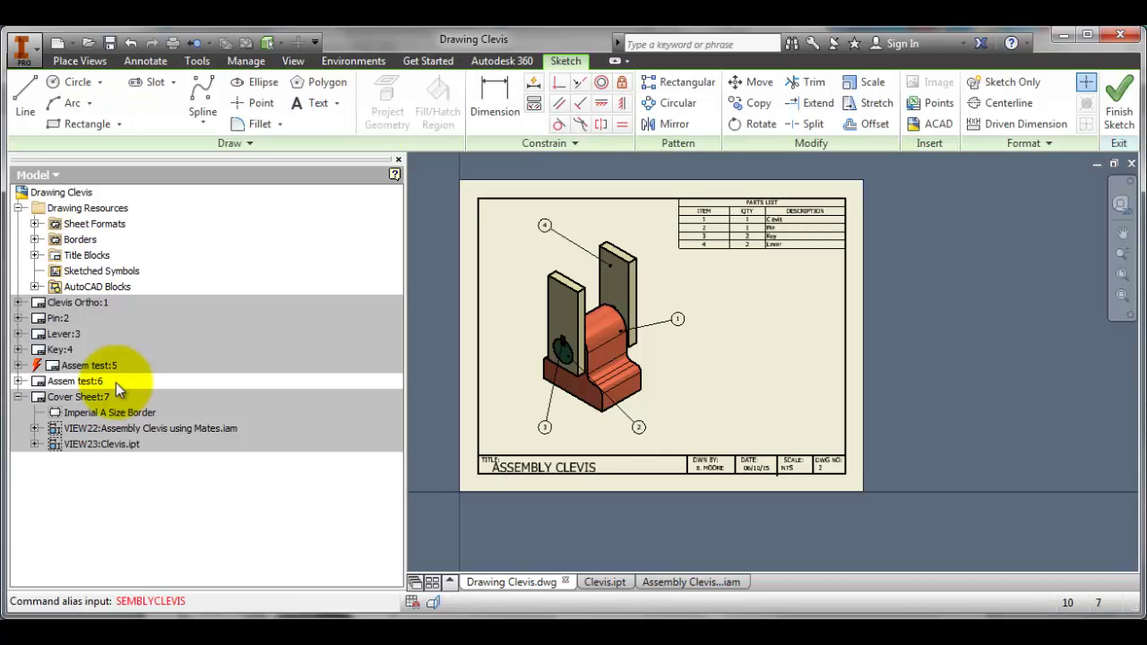
{"action": "left_click", "coordinate": [77, 382]}
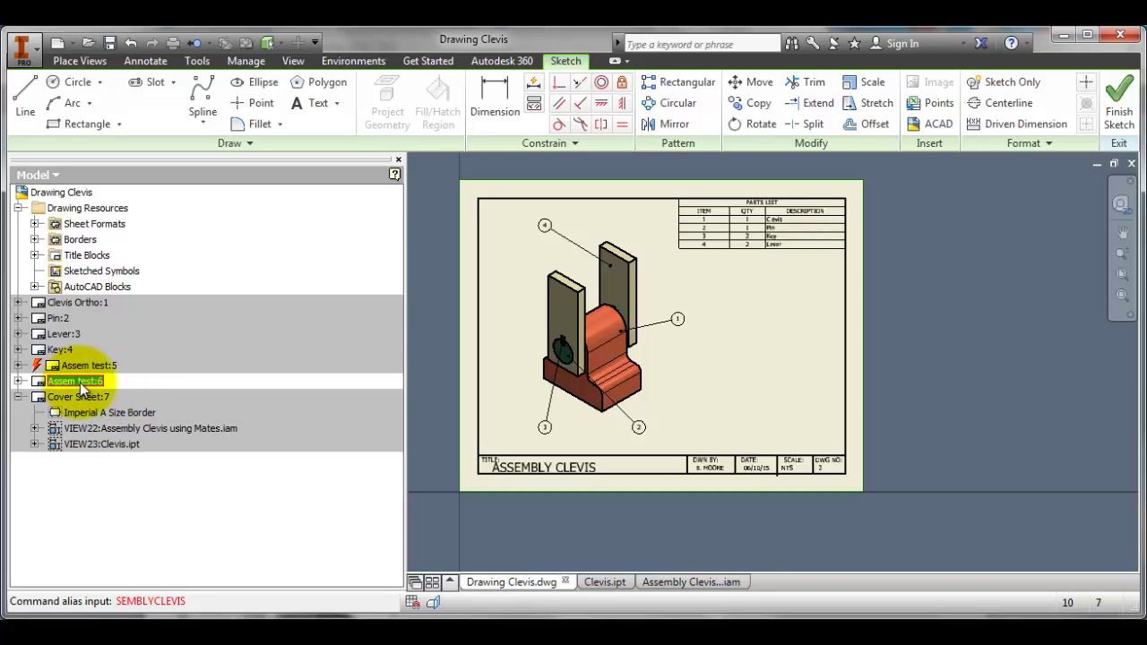
{"action": "type", "text": "Assembly"}
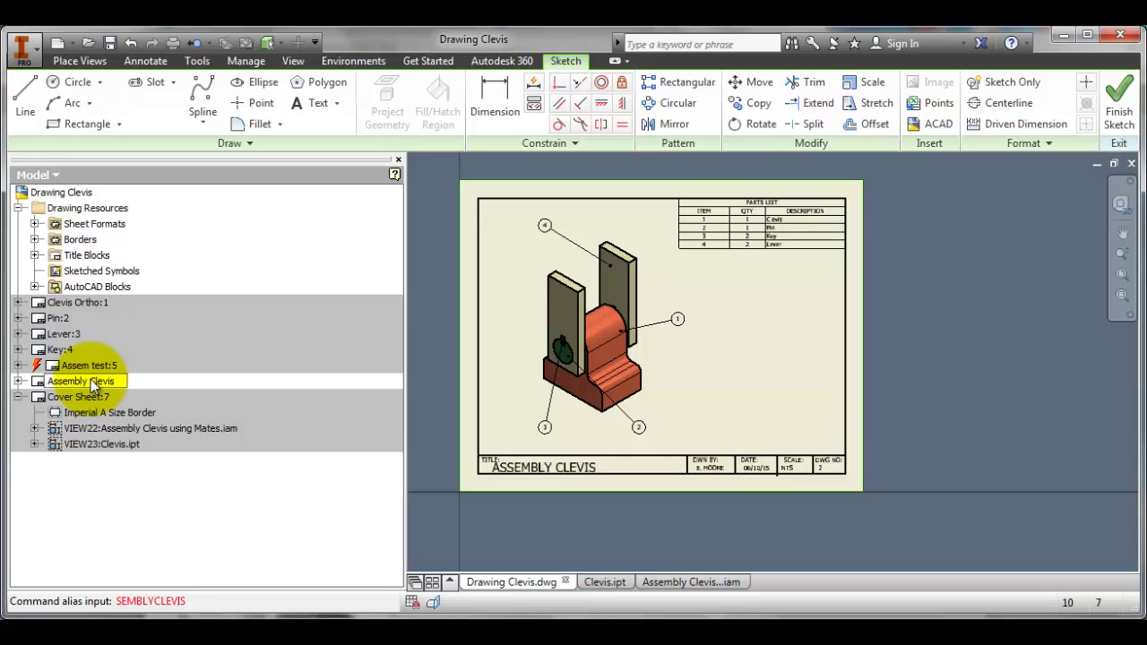
{"action": "type", "text": " Clevis"}
{"action": "key", "text": "Return"}
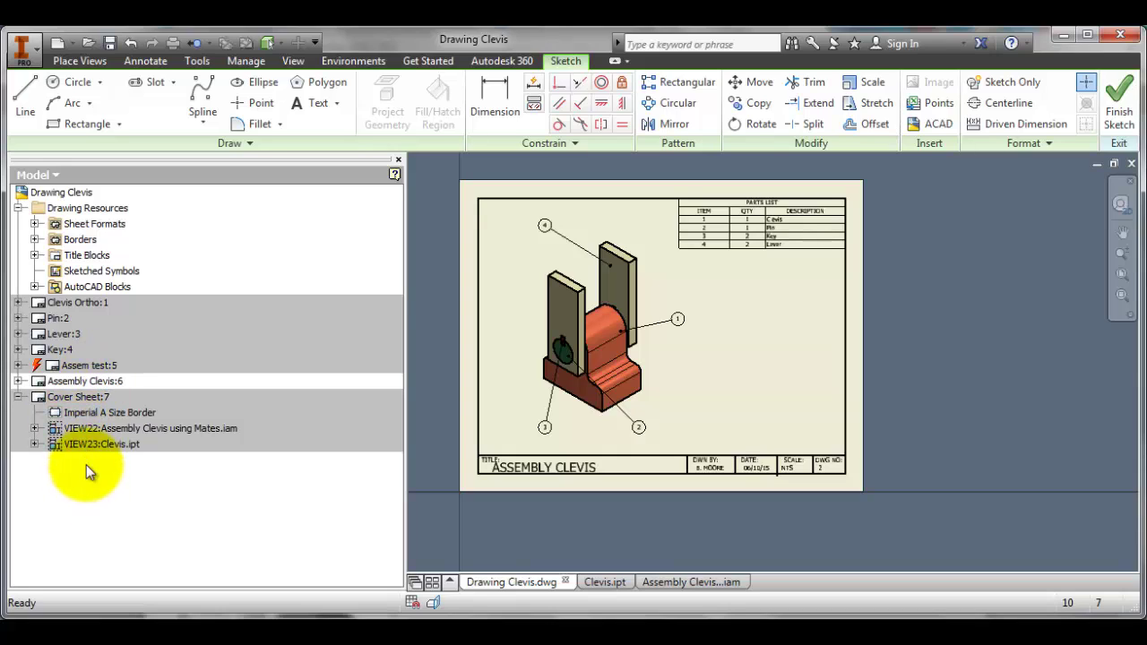
Try to move Cover Sheet to the first position in the sheet order.
{"action": "left_click", "coordinate": [57, 399]}
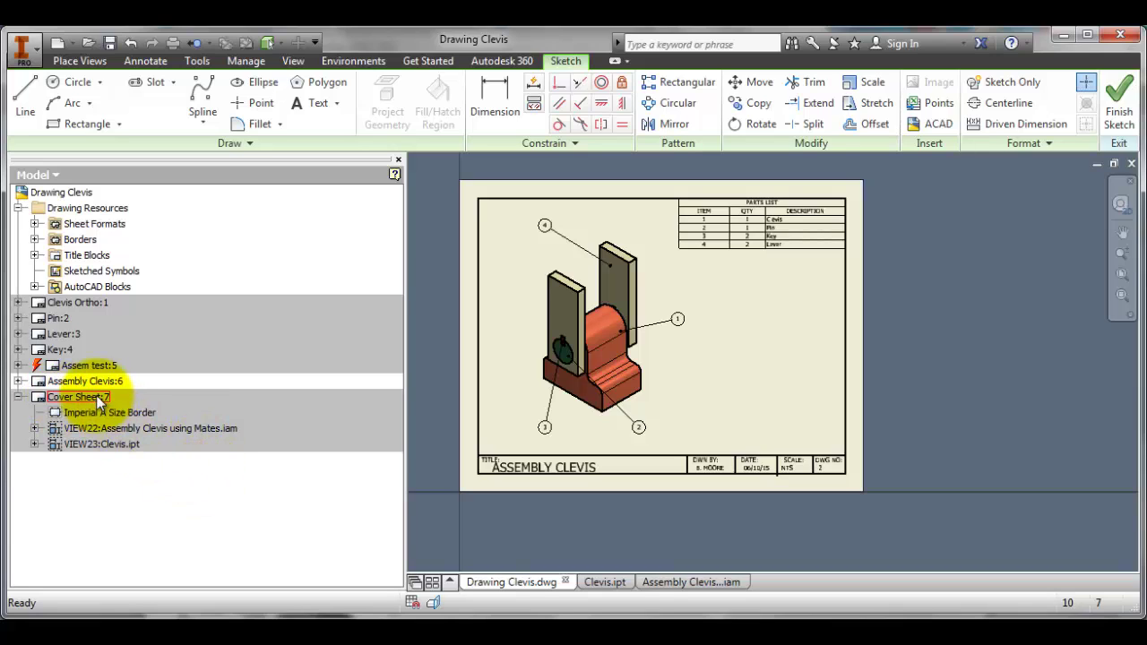
{"action": "left_click", "coordinate": [94, 396]}
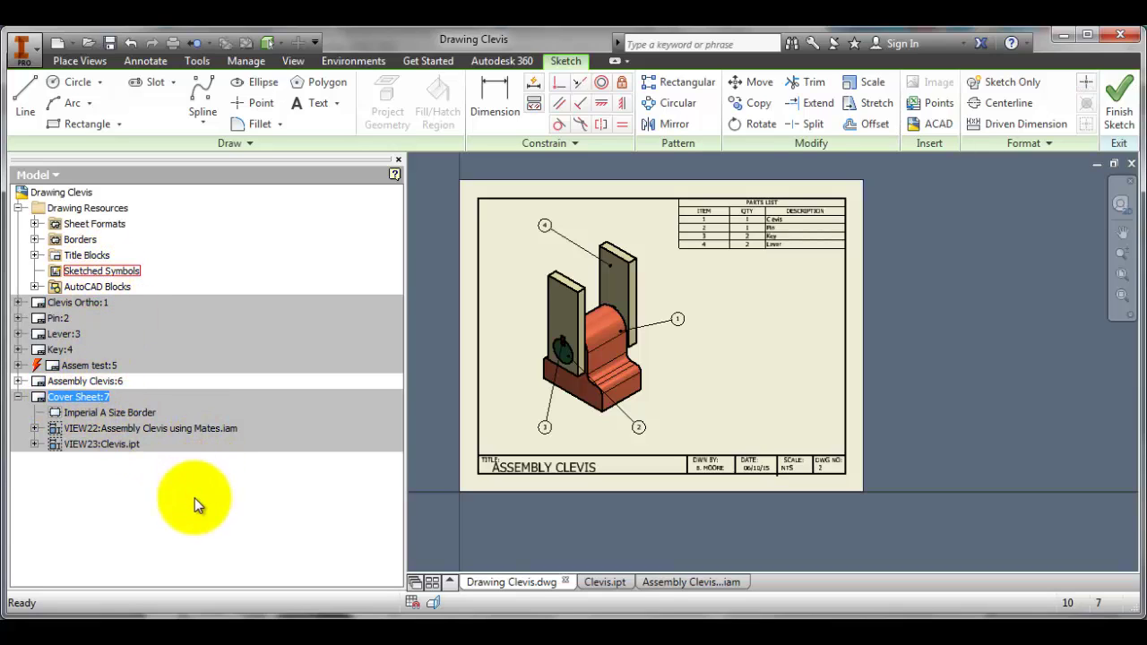
{"action": "left_click", "coordinate": [92, 492]}
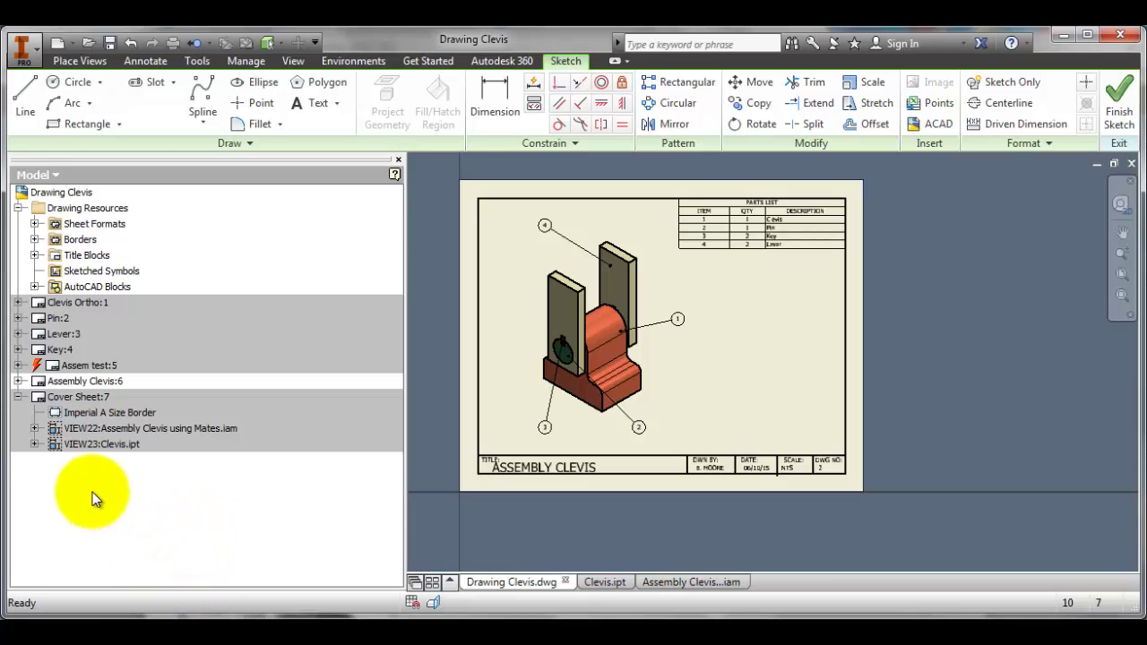
{"action": "left_click", "coordinate": [53, 399]}
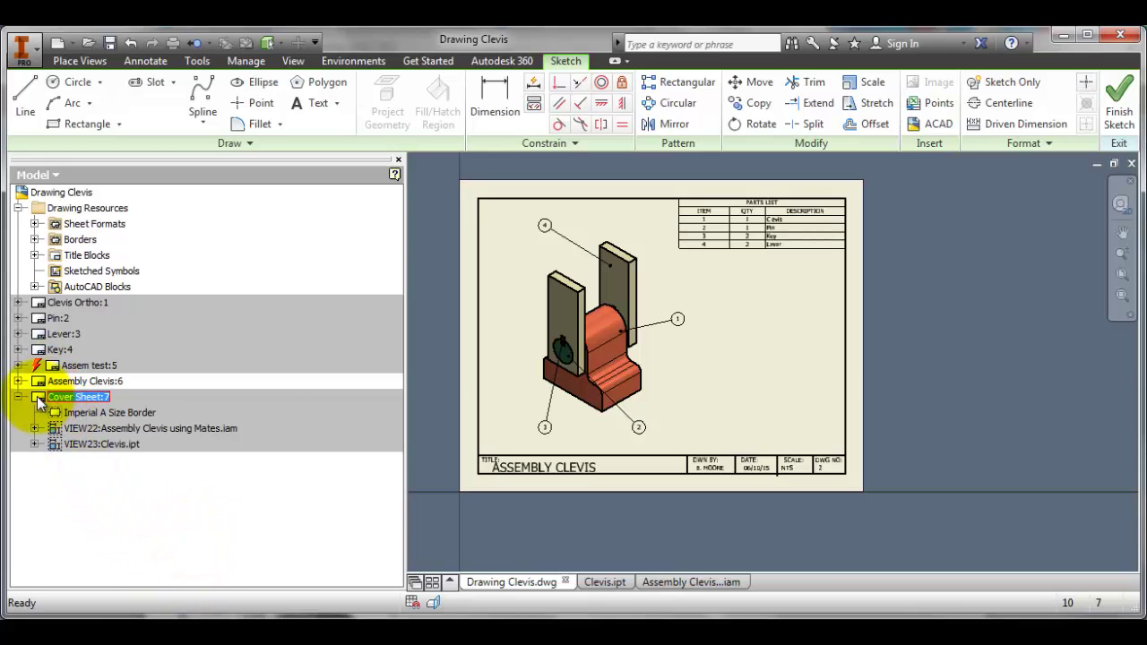
{"action": "left_click", "coordinate": [231, 499]}
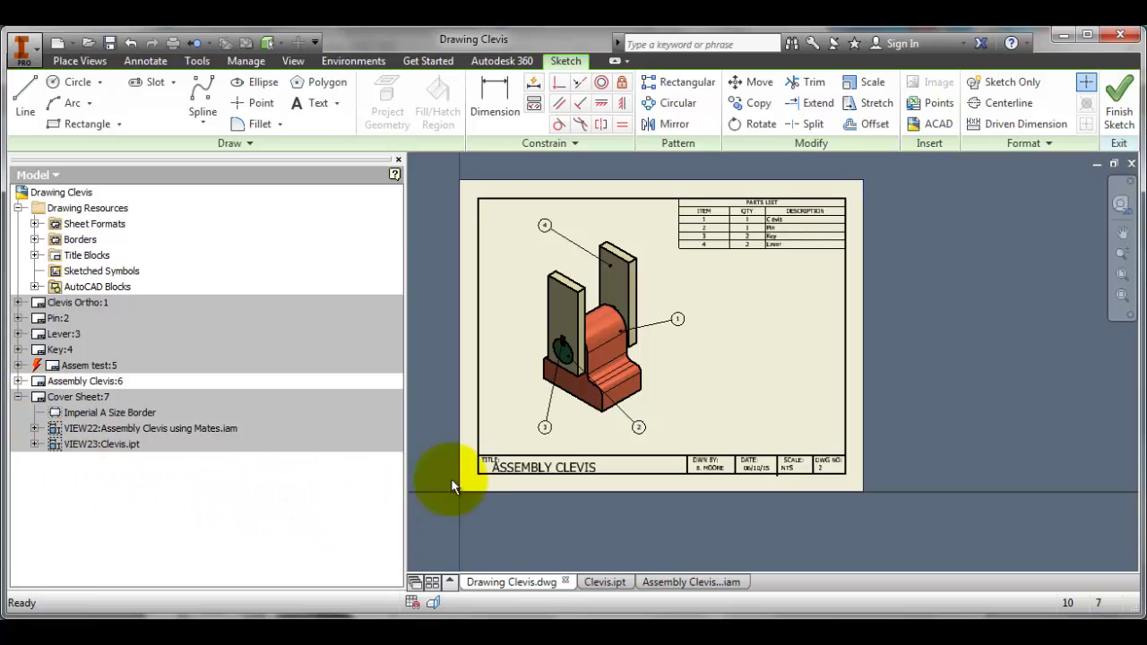
{"action": "double_click", "coordinate": [72, 399]}
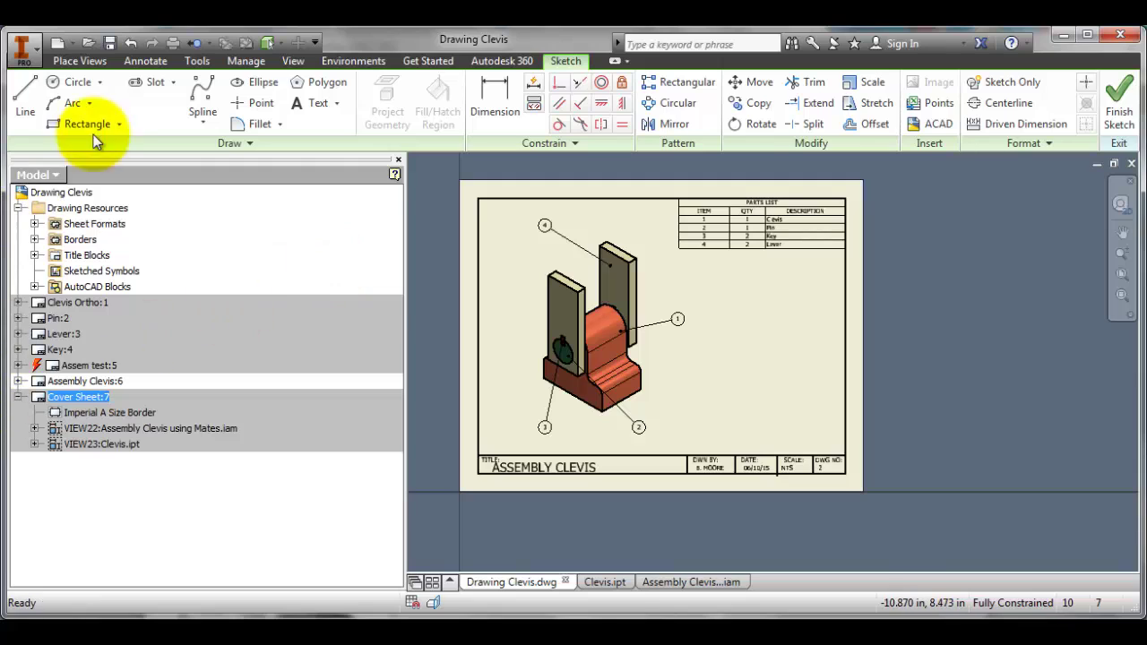
Finish the open sketch and move Cover Sheet ahead of Clevis Ortho so it is the first sheet.
{"action": "left_click", "coordinate": [1119, 120]}
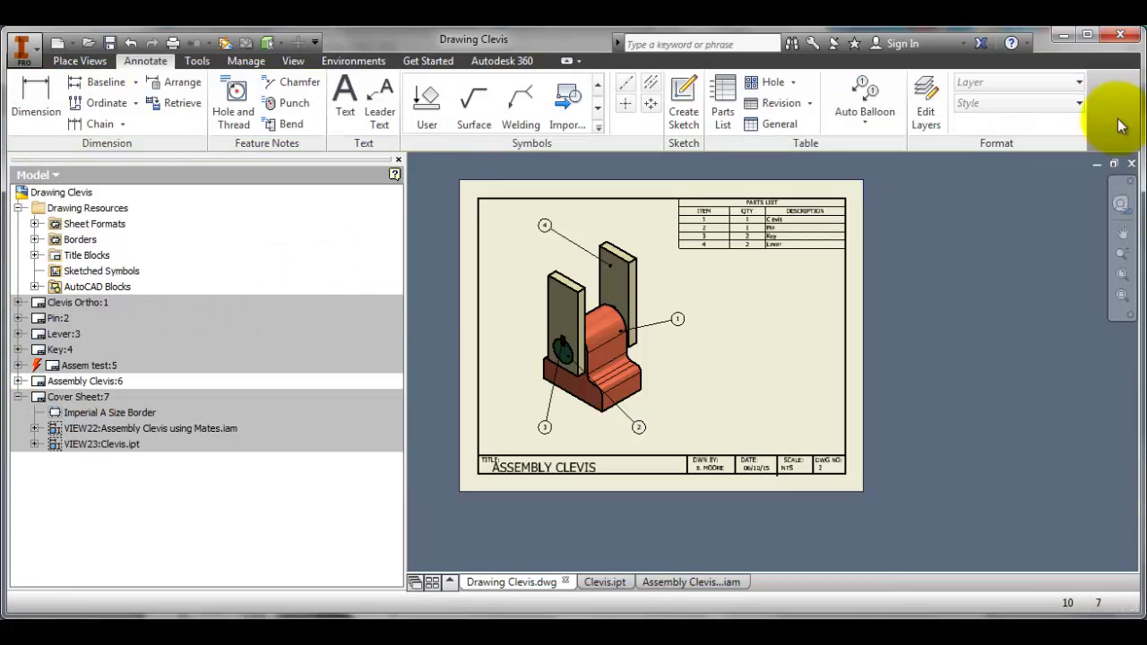
{"action": "double_click", "coordinate": [65, 398]}
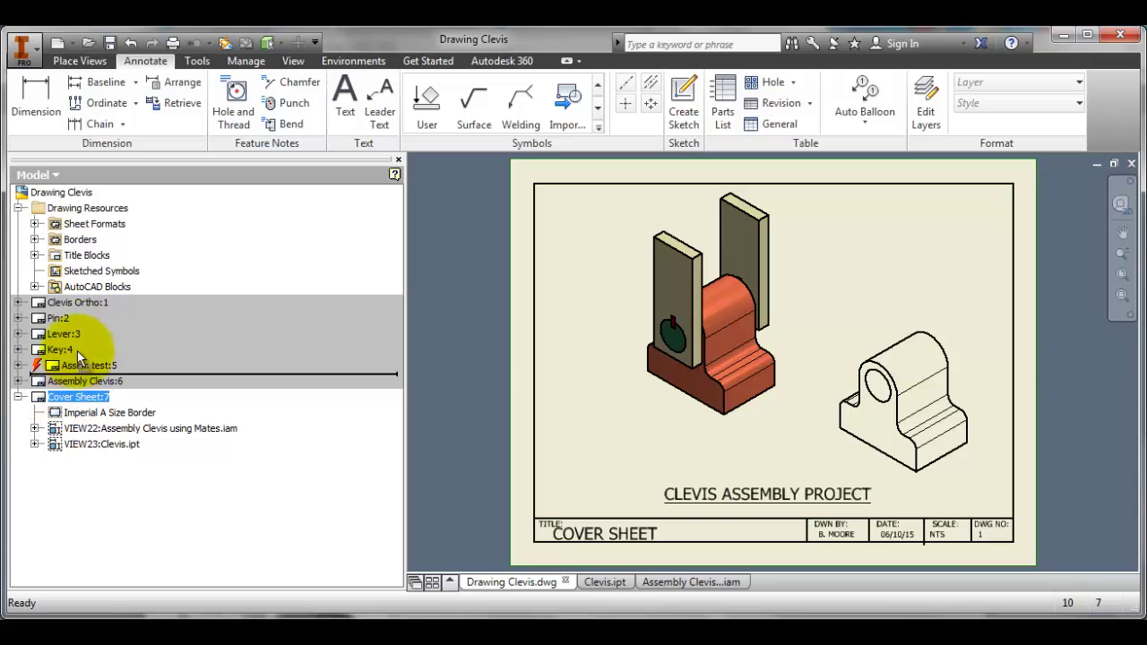
{"action": "left_click_drag", "start_coordinate": [80, 238], "coordinate": [70, 300]}
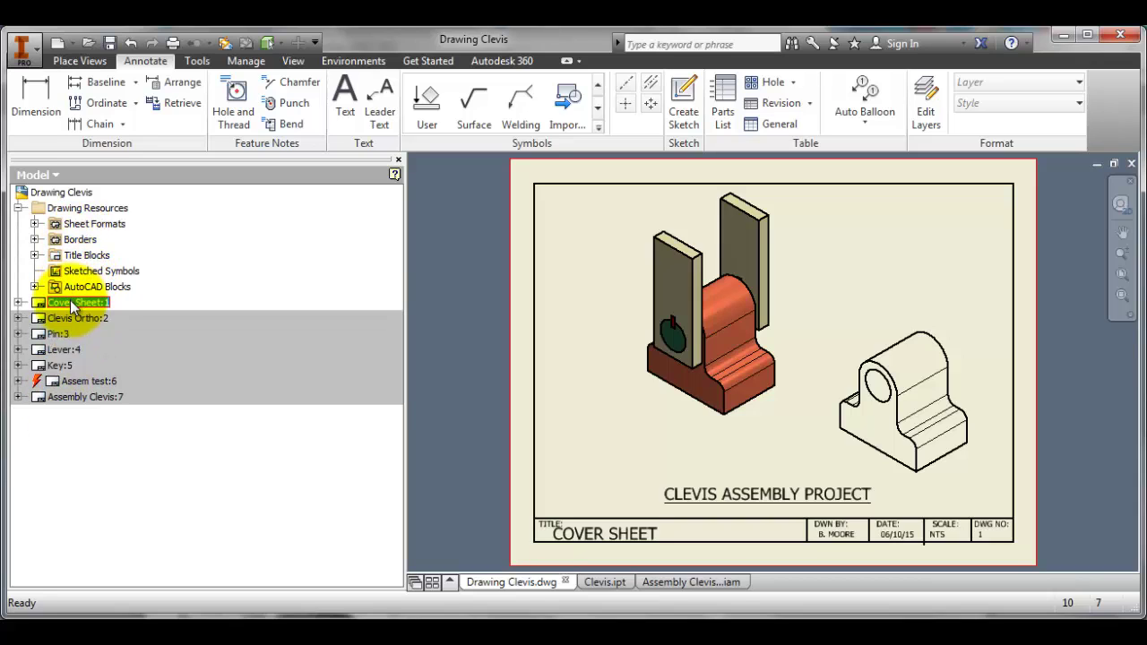
Move the Assembly Clevis sheet directly after Cover Sheet in the sheet order.
{"action": "left_click", "coordinate": [63, 399]}
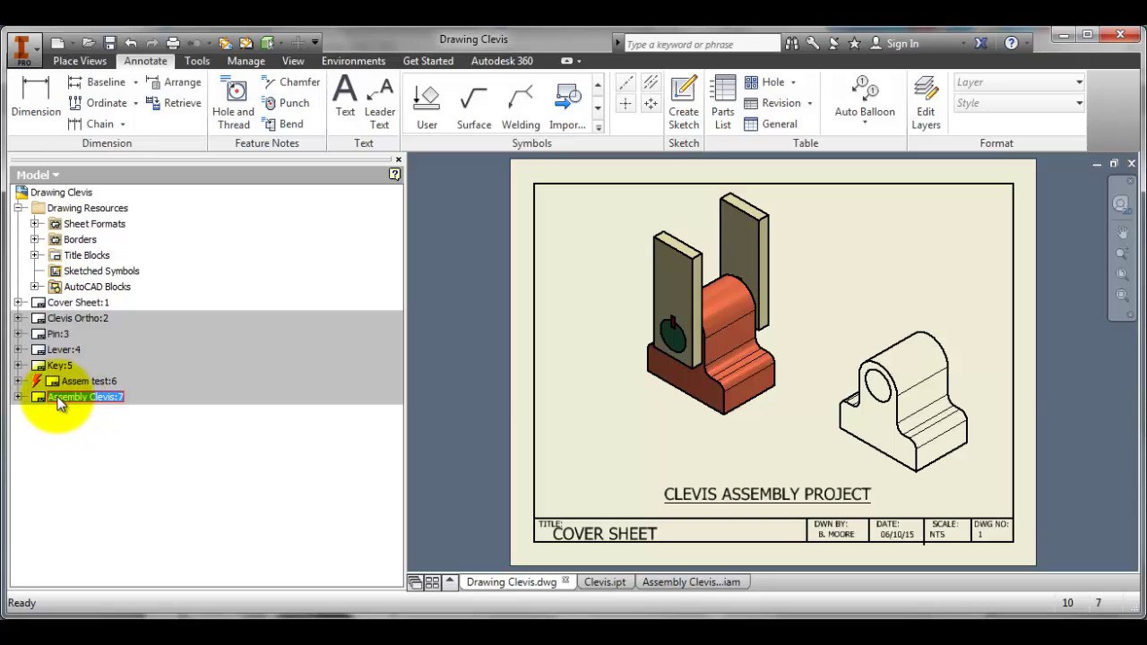
{"action": "left_click_drag", "start_coordinate": [59, 399], "coordinate": [66, 307]}
{"action": "left_click_drag", "start_coordinate": [67, 374], "coordinate": [36, 394]}
Delete the leftover Assem test sheet from the drawing.
{"action": "left_click", "coordinate": [71, 398]}
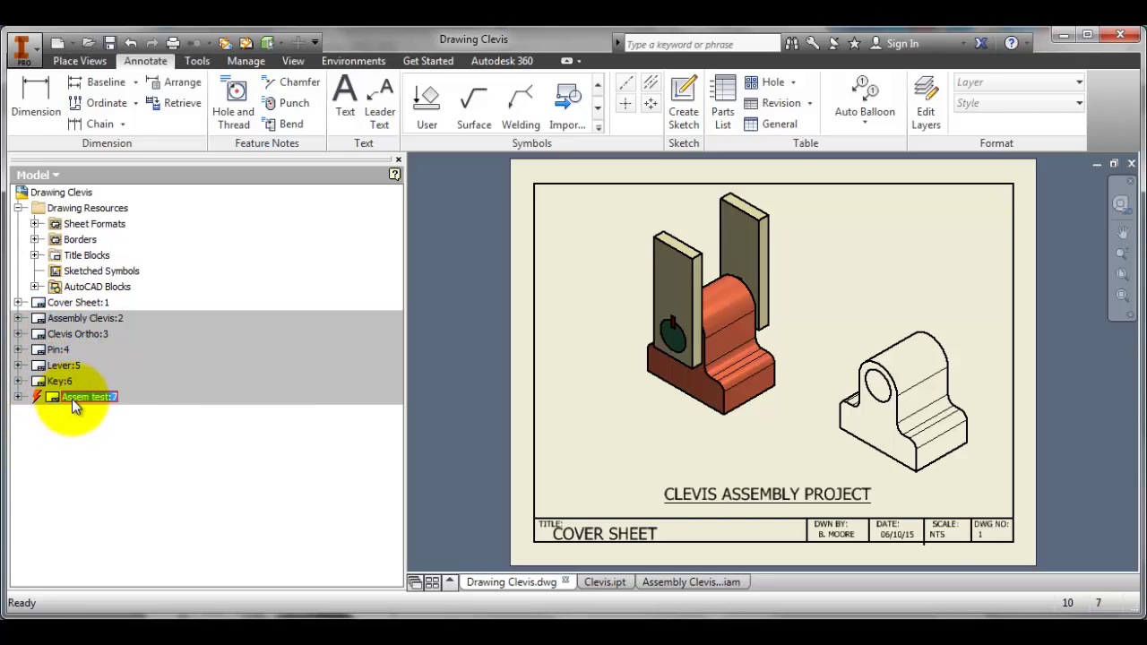
{"action": "left_click", "coordinate": [72, 398]}
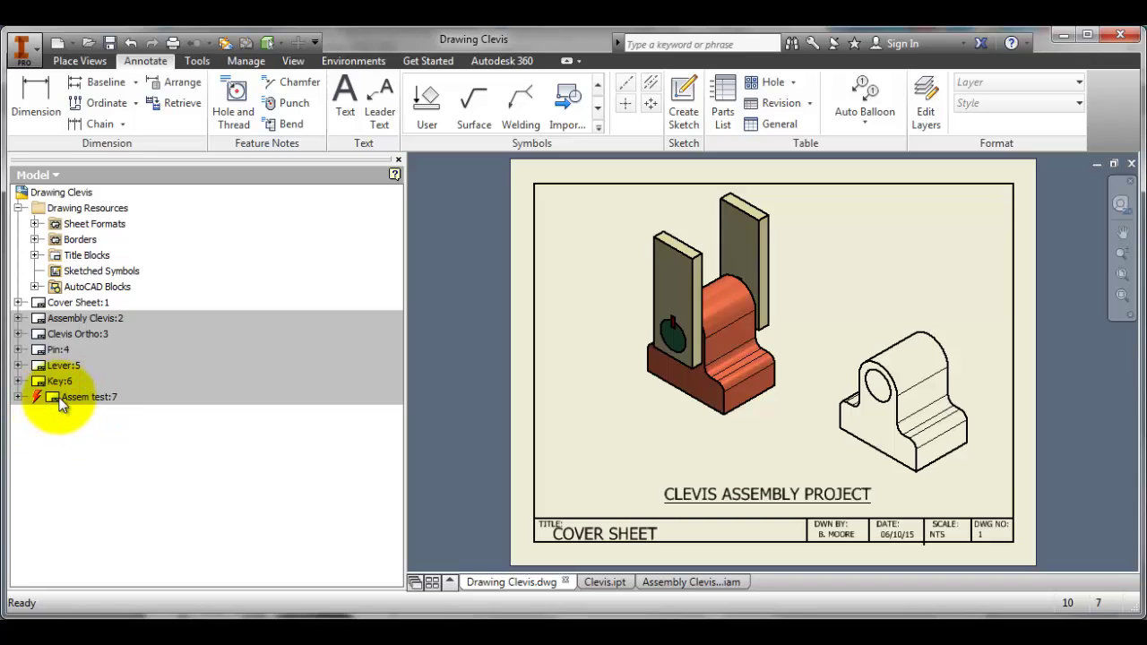
{"action": "right_click", "coordinate": [56, 402]}
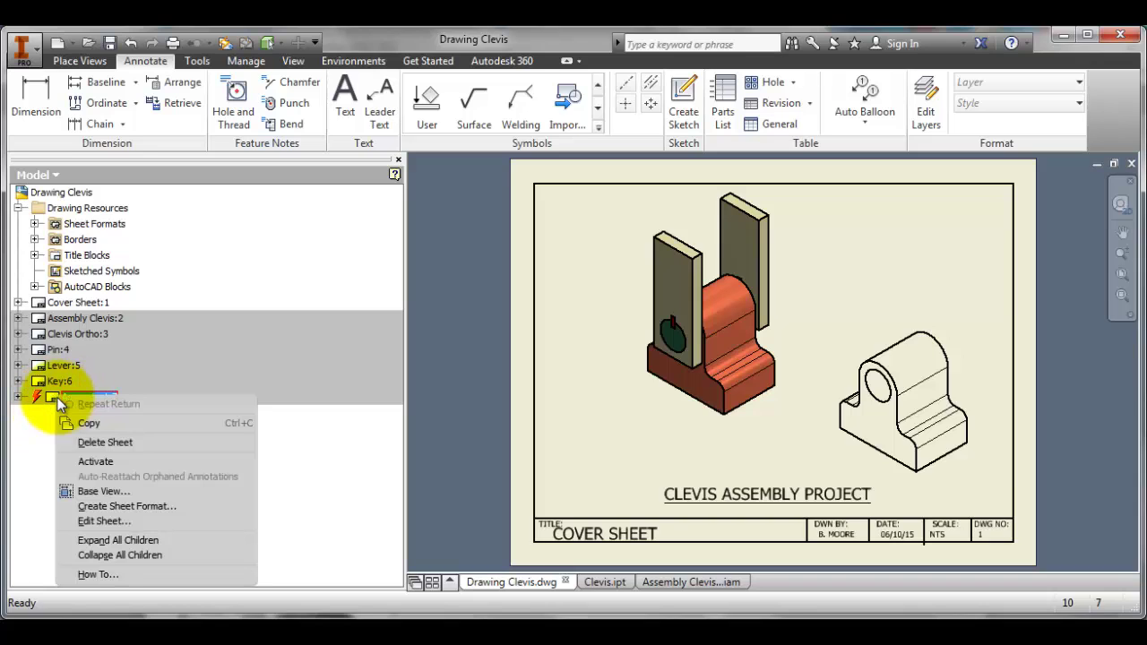
{"action": "left_click", "coordinate": [105, 442]}
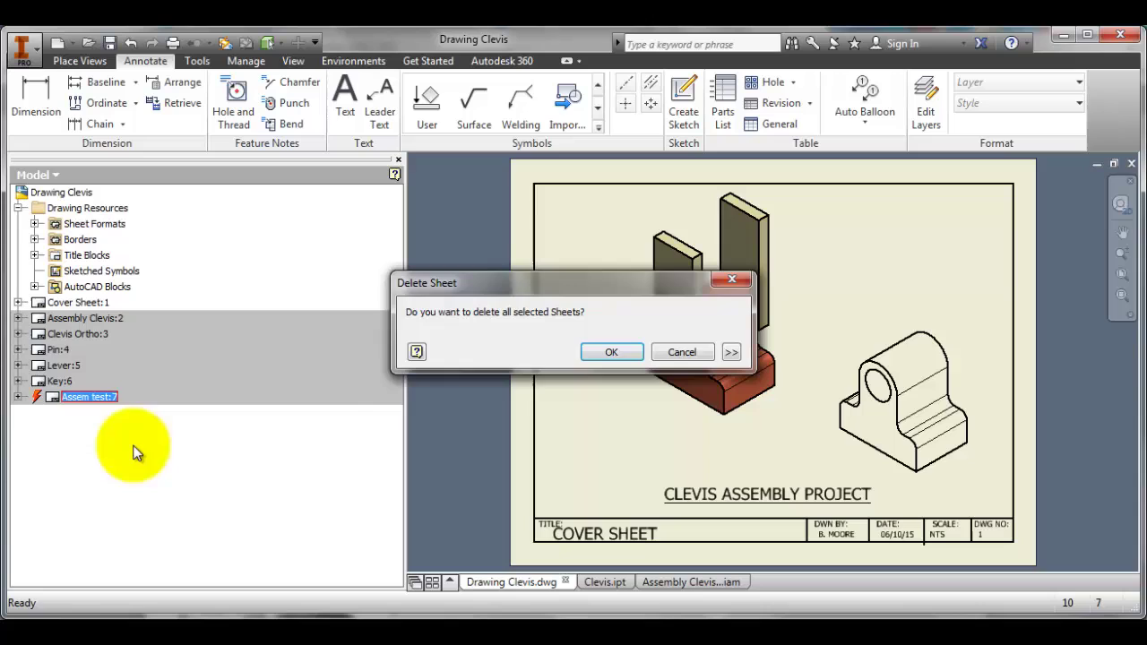
{"action": "left_click", "coordinate": [607, 352]}
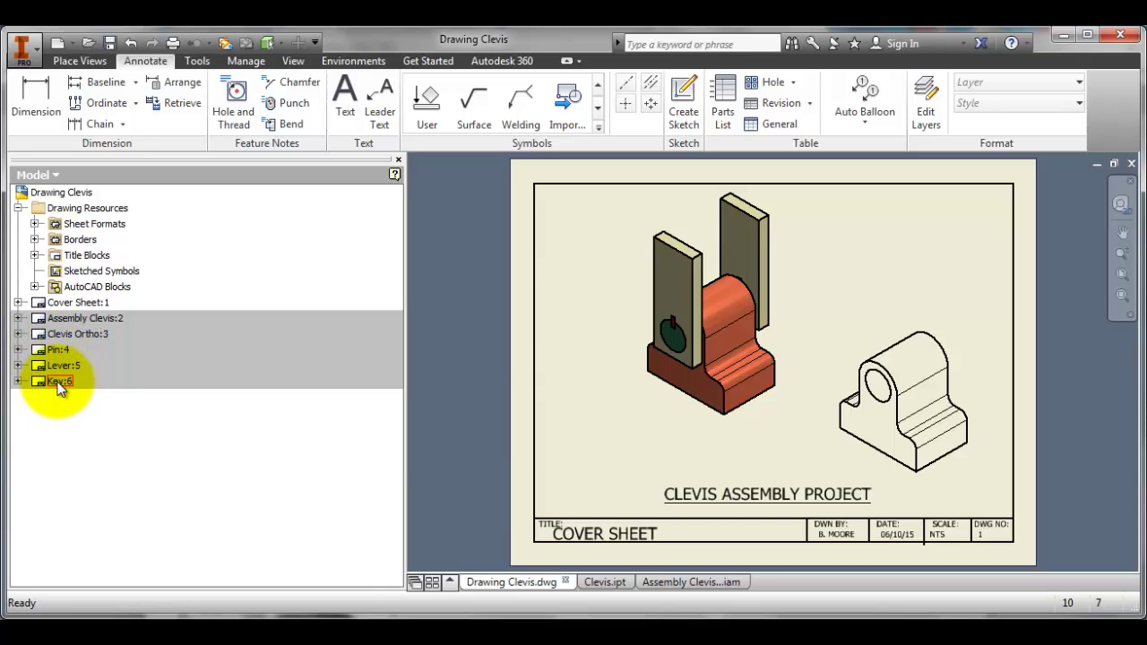
Start a PDF export of the drawing and choose the existing Drawing Clevis2 file in the Clevis folder as the target.
{"action": "left_click", "coordinate": [31, 54]}
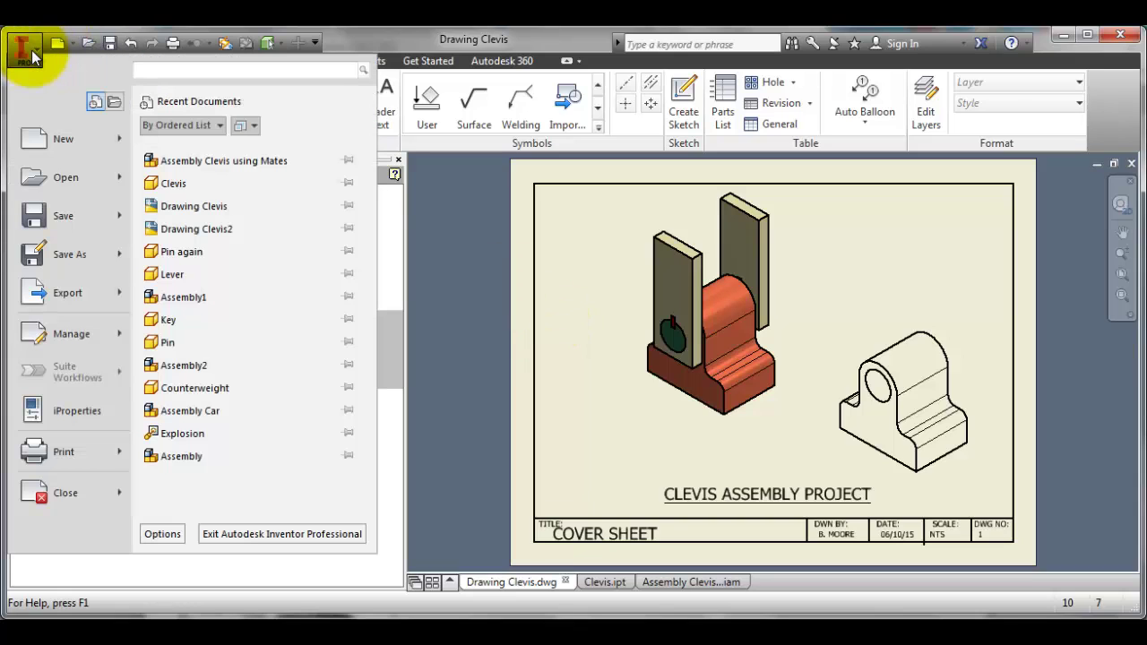
{"action": "mouse_move", "coordinate": [36, 292]}
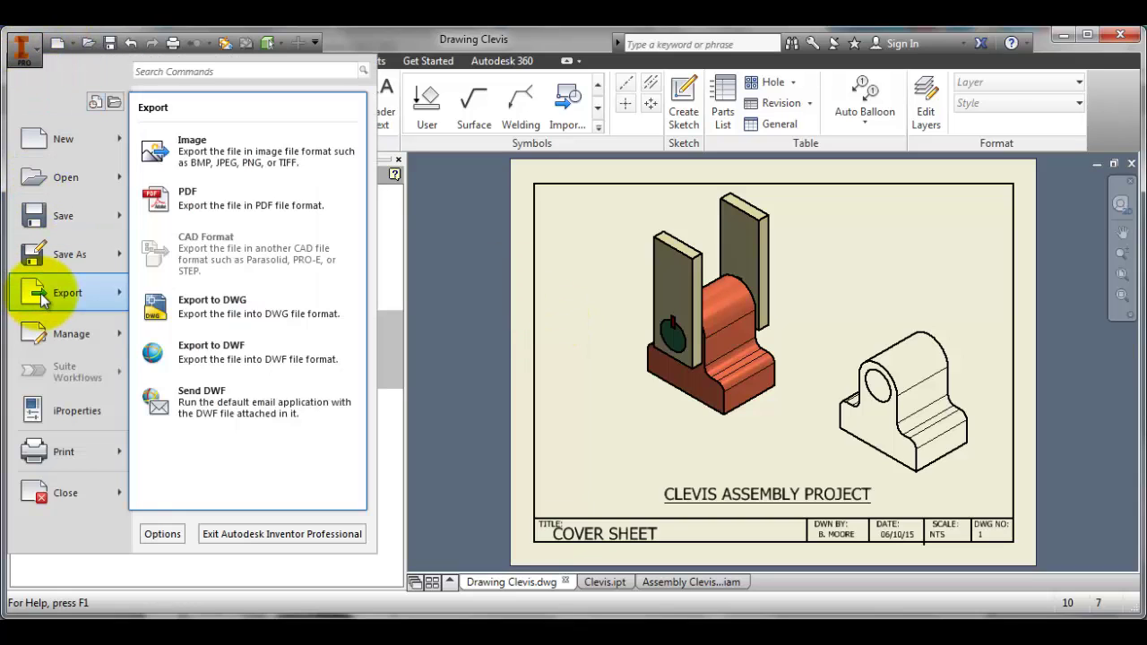
{"action": "left_click", "coordinate": [193, 206]}
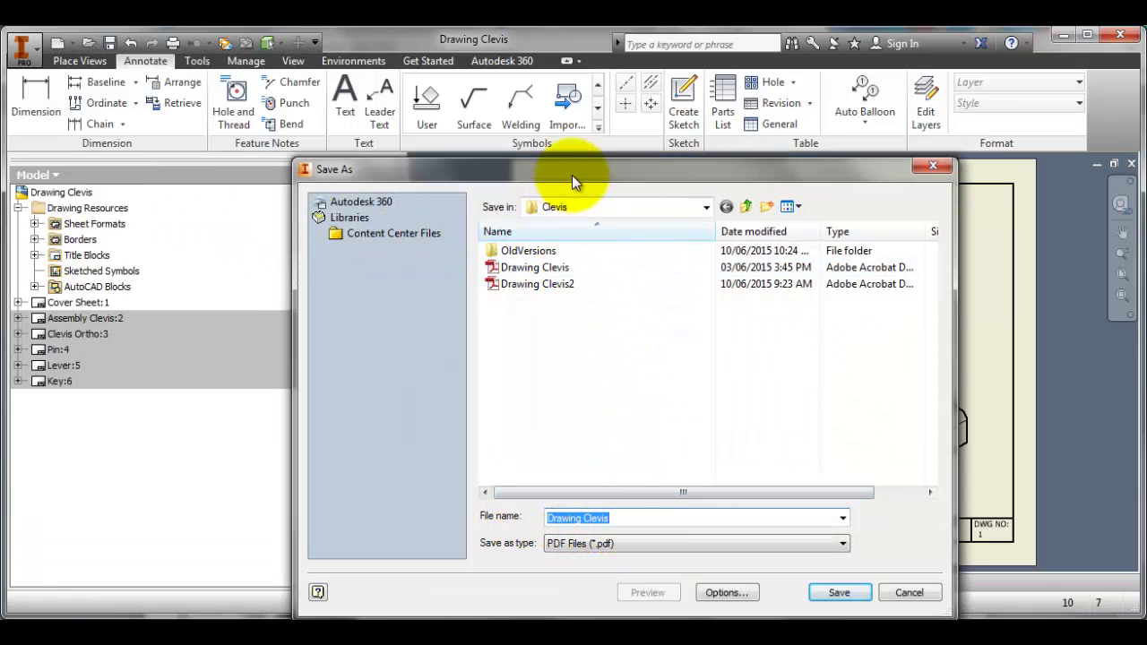
{"action": "left_click_drag", "start_coordinate": [571, 175], "coordinate": [541, 119]}
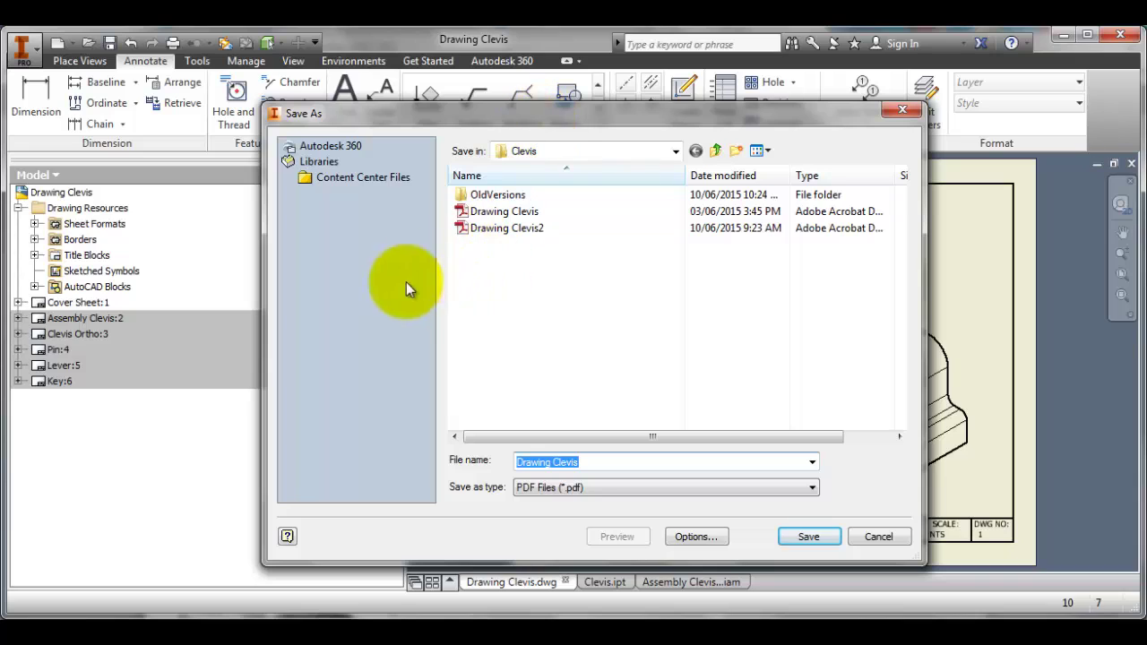
{"action": "left_click", "coordinate": [593, 462]}
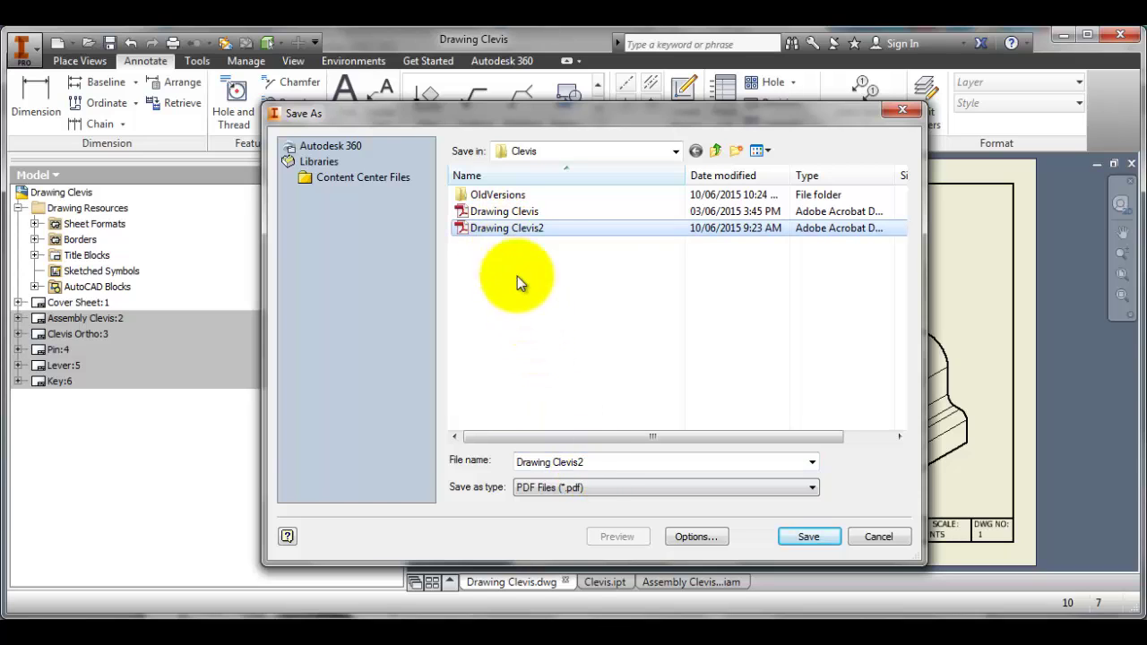
{"action": "left_click", "coordinate": [498, 228]}
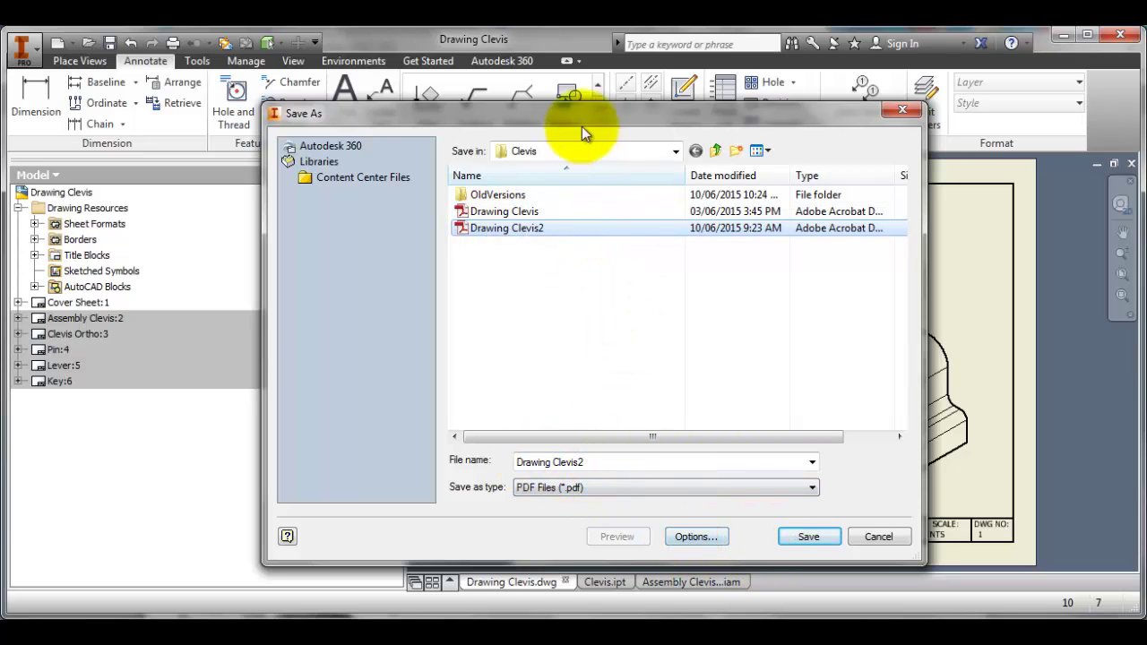
{"action": "left_click_drag", "start_coordinate": [580, 124], "coordinate": [563, 93]}
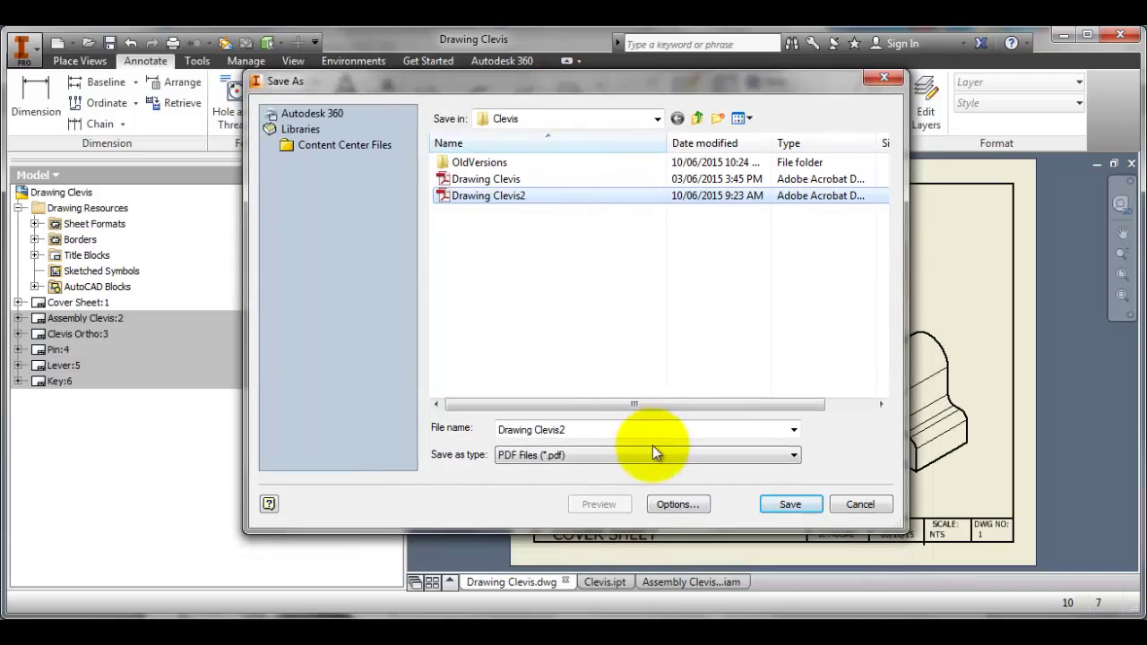
Set the PDF print range to all sheets and save the export, replacing the existing Drawing Clevis2.pdf.
{"action": "left_click", "coordinate": [674, 505]}
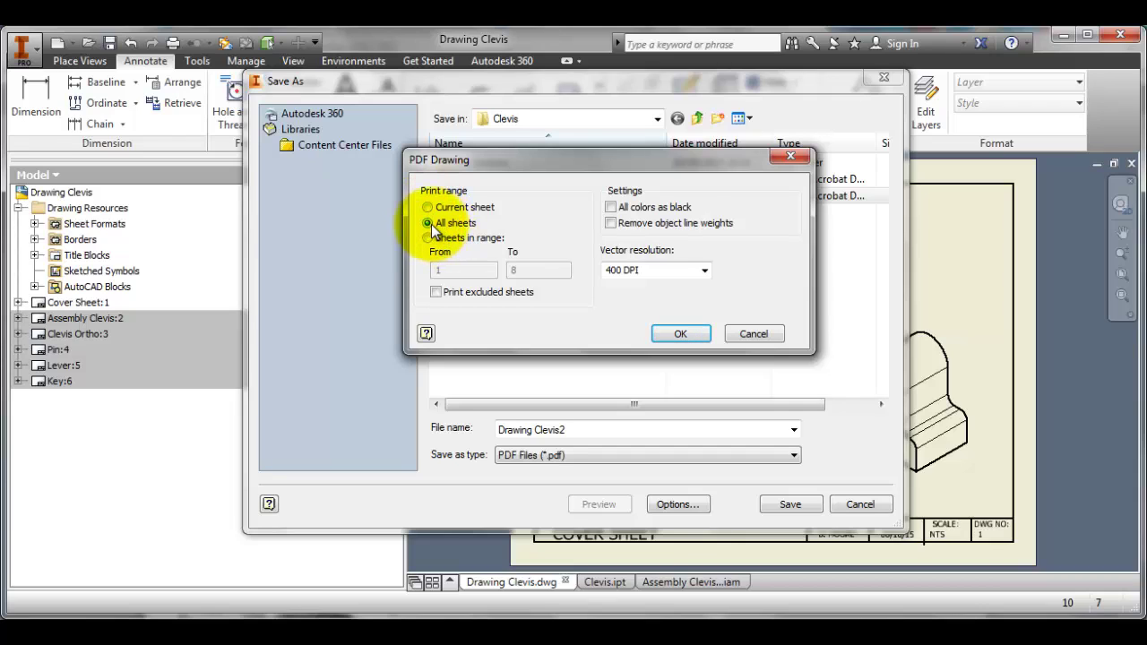
{"action": "left_click", "coordinate": [678, 334]}
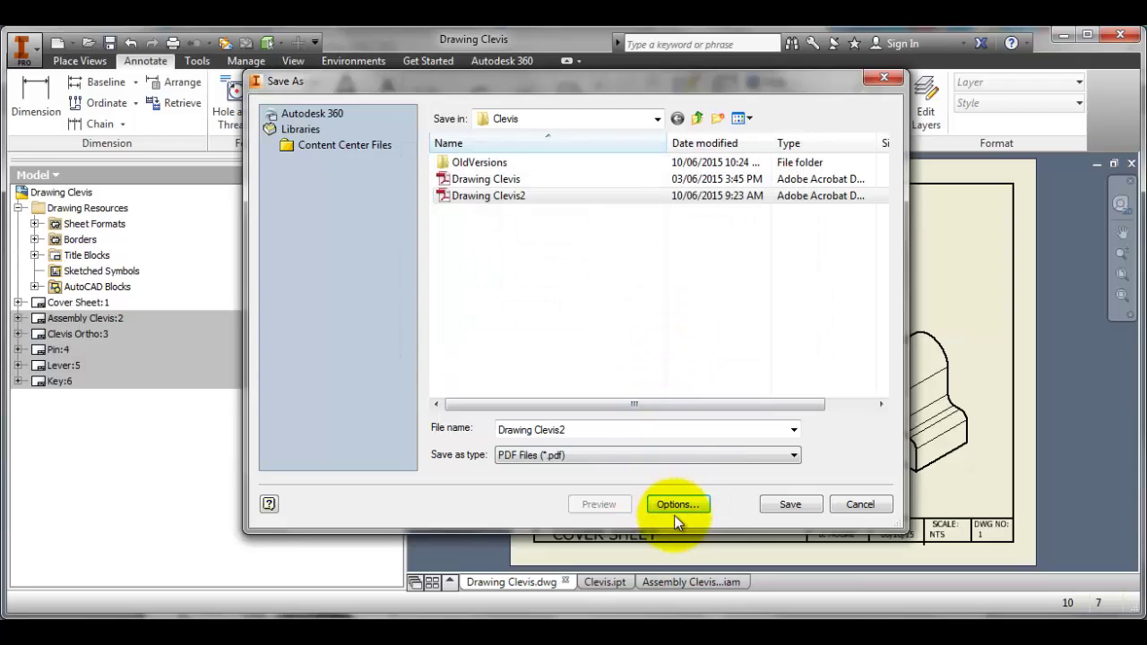
{"action": "left_click", "coordinate": [789, 504]}
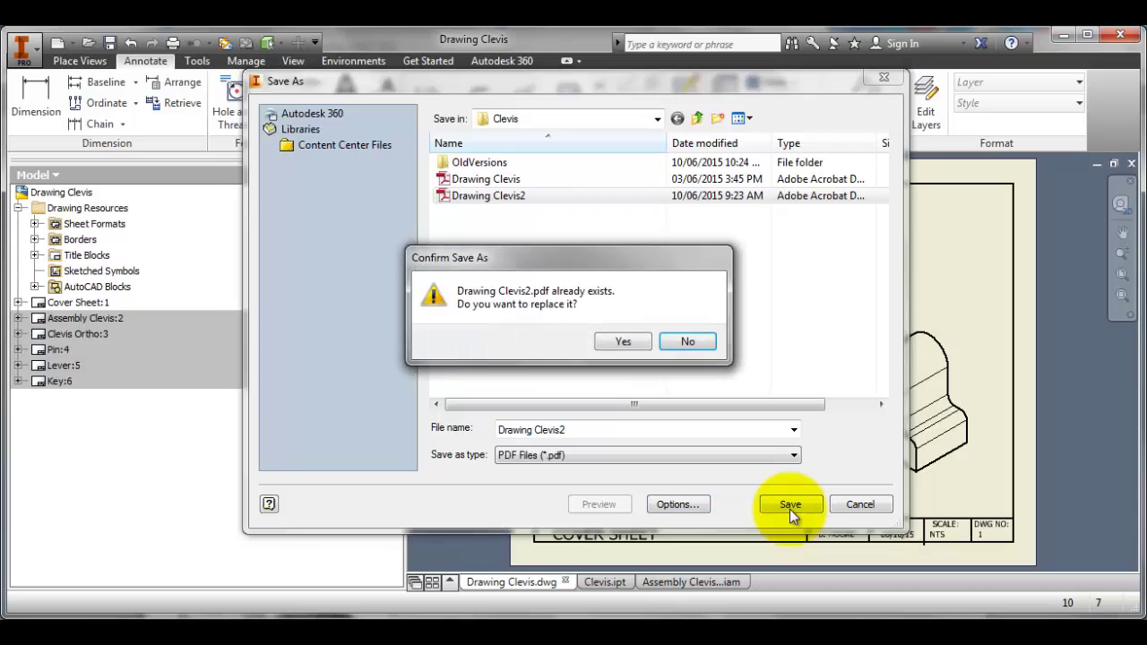
{"action": "left_click", "coordinate": [612, 341]}
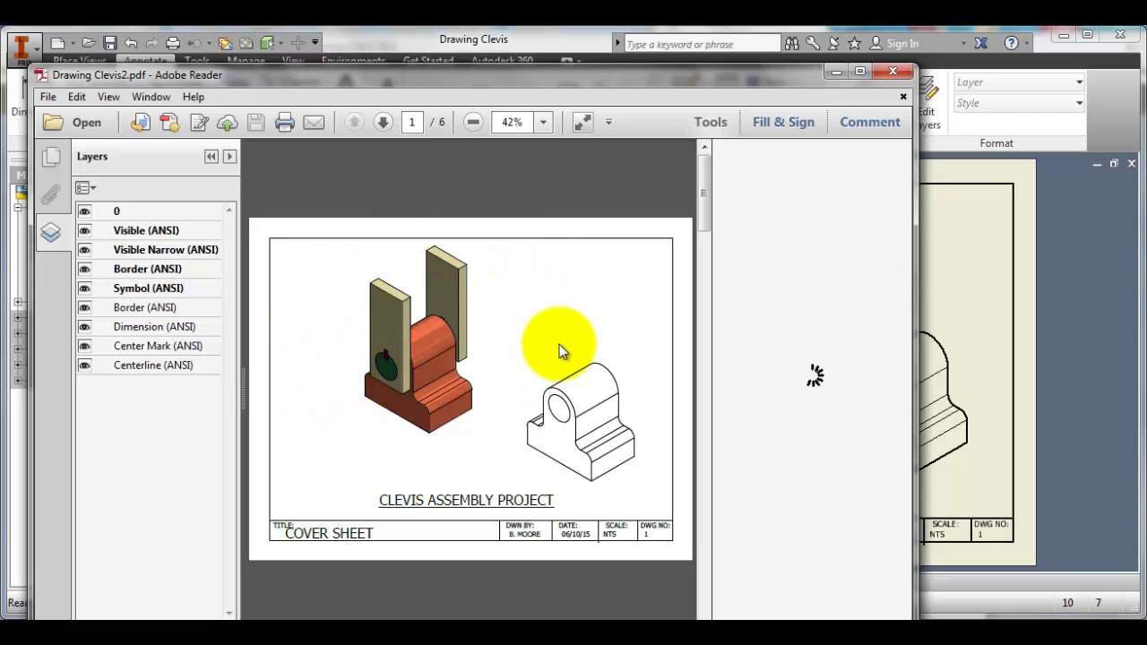
Look through the pages of the exported PDF in Adobe Reader and return to the cover sheet.
{"action": "scroll", "coordinate": [572, 325], "scroll_direction": "down", "scroll_amount": 3}
{"action": "scroll", "coordinate": [572, 324], "scroll_direction": "down", "scroll_amount": 3}
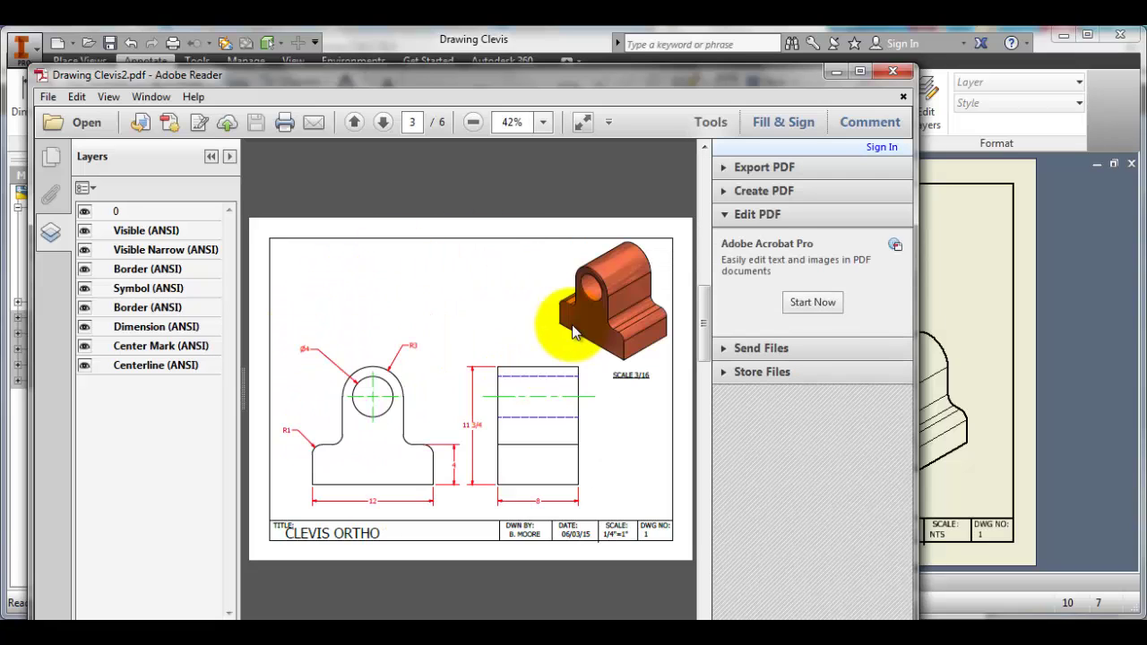
{"action": "scroll", "coordinate": [573, 332], "scroll_direction": "down", "scroll_amount": 3}
{"action": "scroll", "coordinate": [573, 331], "scroll_direction": "down", "scroll_amount": 6}
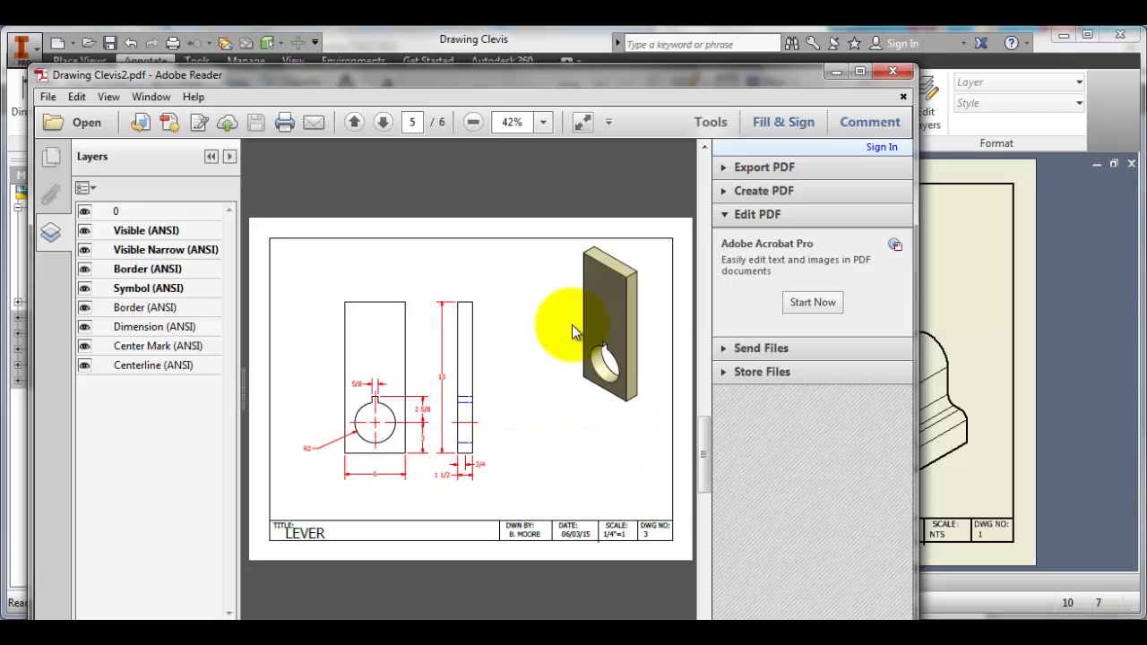
{"action": "scroll", "coordinate": [573, 331], "scroll_direction": "up", "scroll_amount": 3}
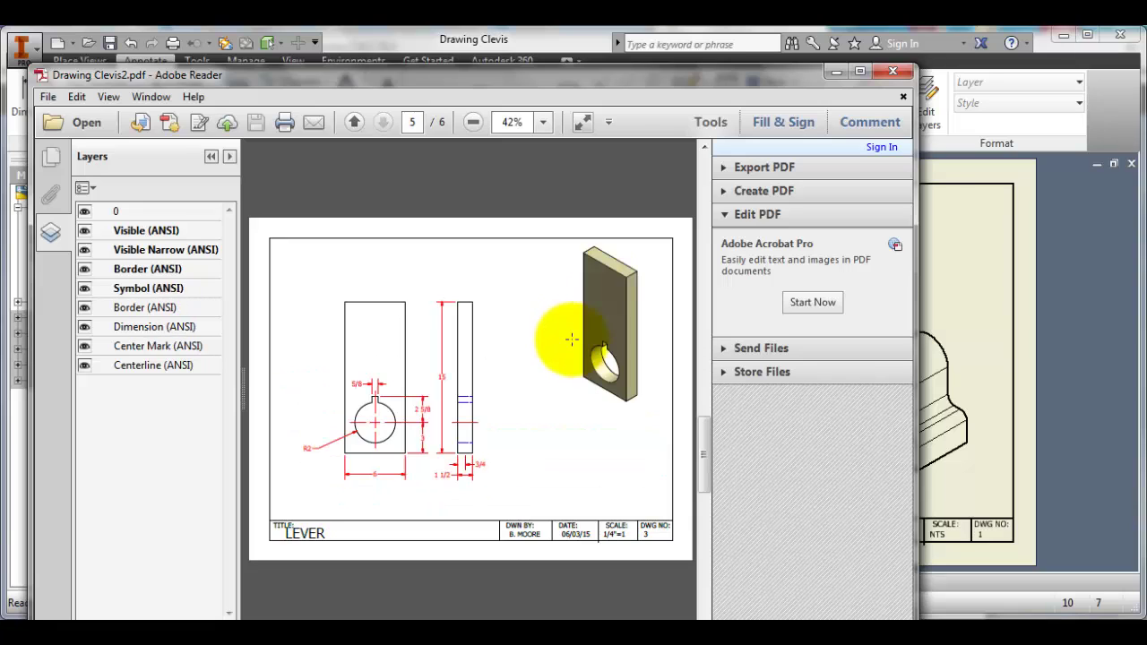
{"action": "scroll", "coordinate": [571, 338], "scroll_direction": "up", "scroll_amount": 12}
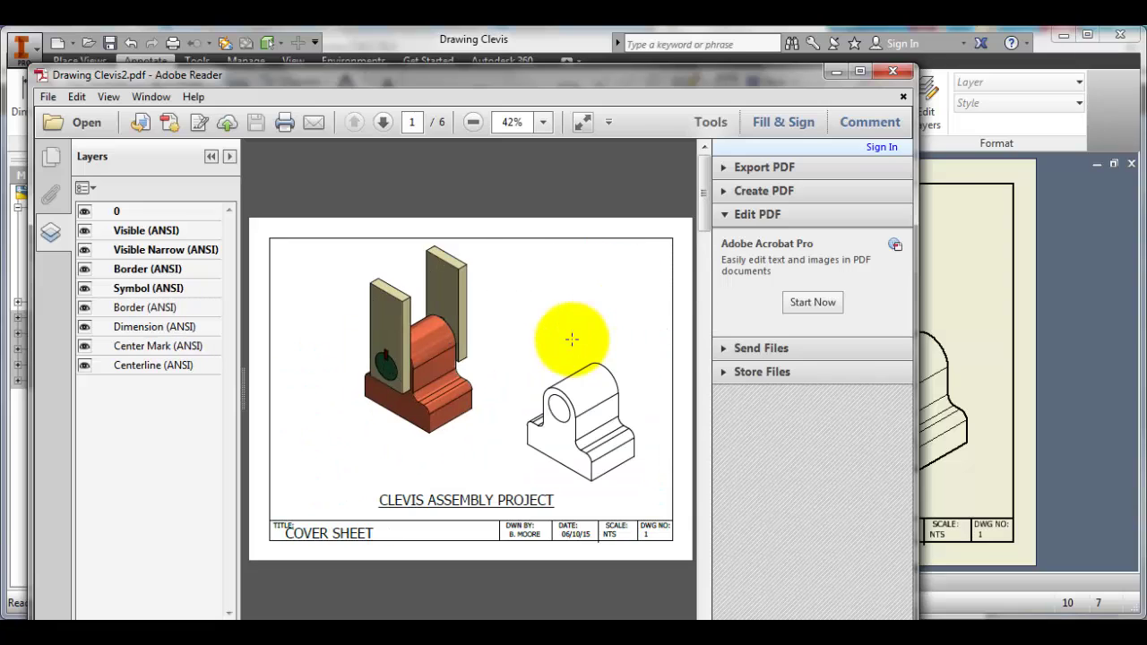